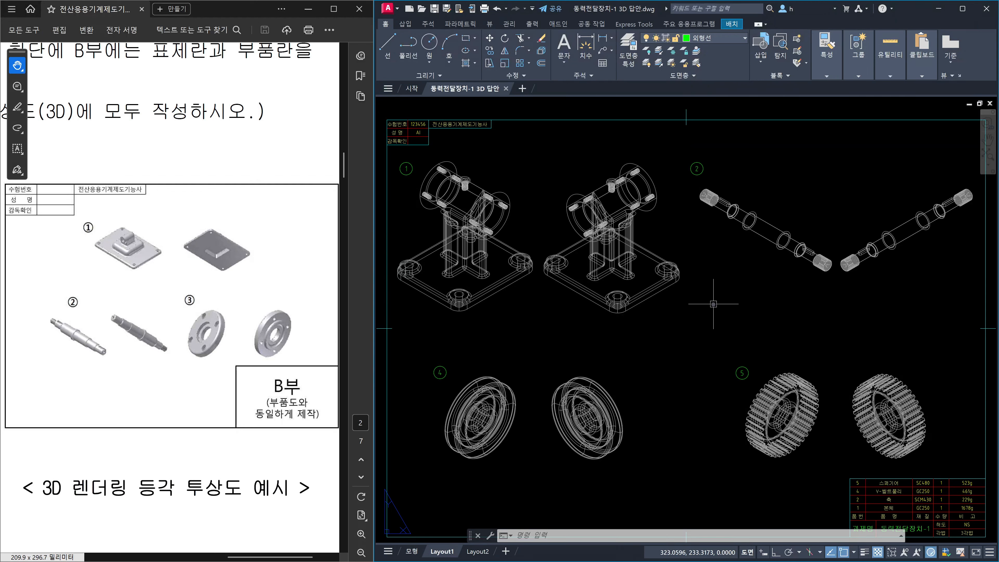
# Read through the exam PDF up to the examinee notes on page 4 and move the floating toolbar clear of the page heading.
pyautogui.click(289, 207)
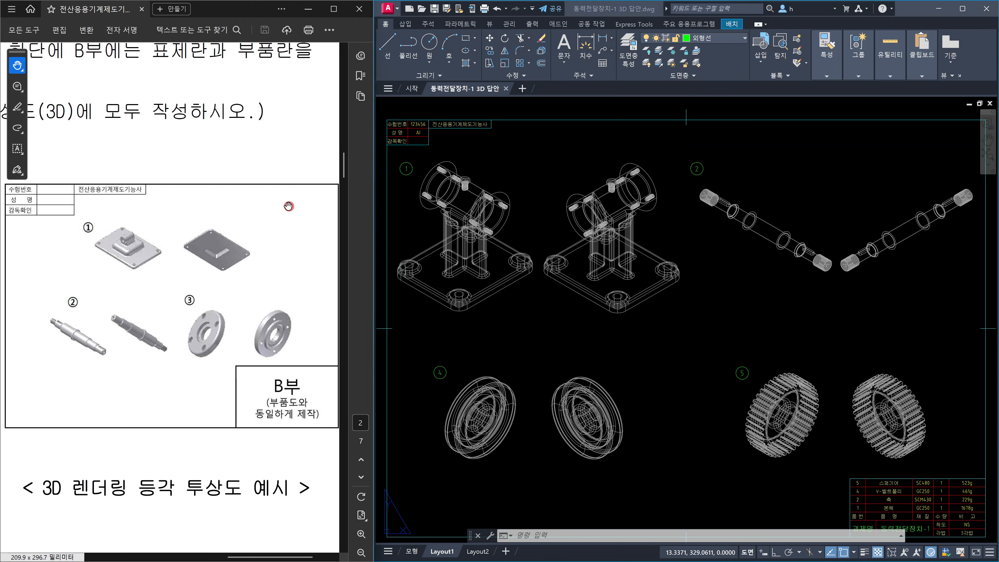
pyautogui.keyDown('ctrl'); pyautogui.scroll(-5, 289, 207); pyautogui.keyUp('ctrl')
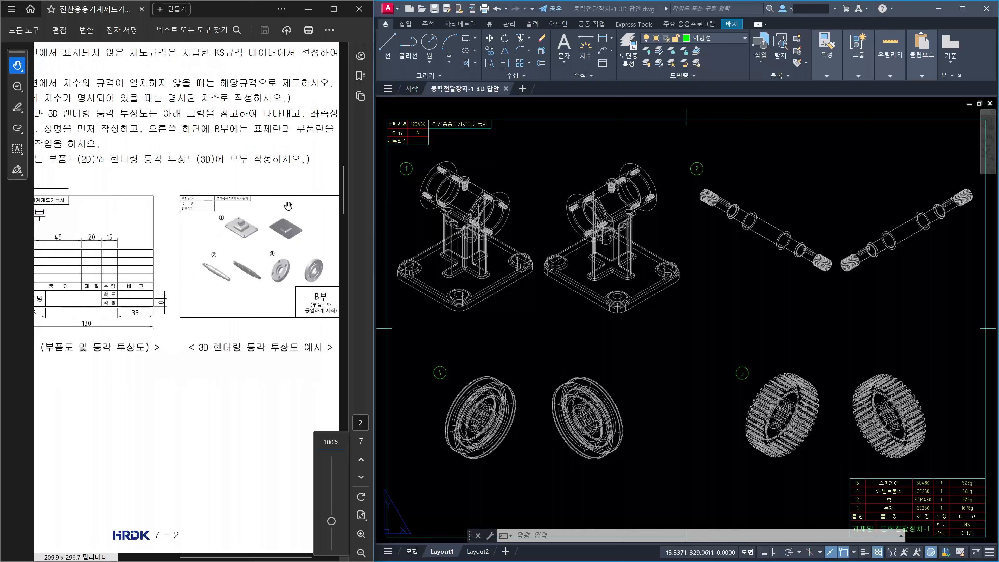
pyautogui.scroll(-2, 289, 207)
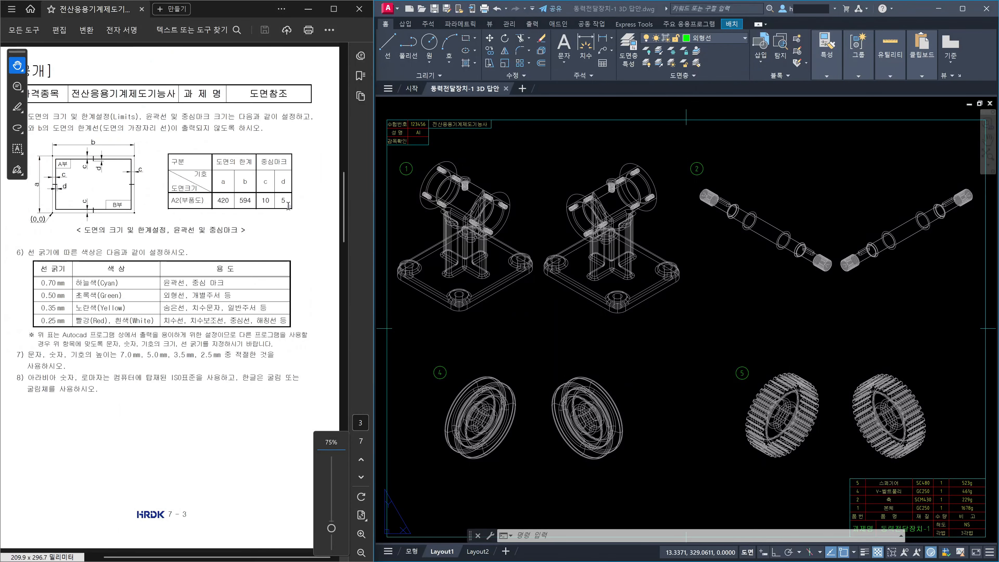
pyautogui.click(184, 186)
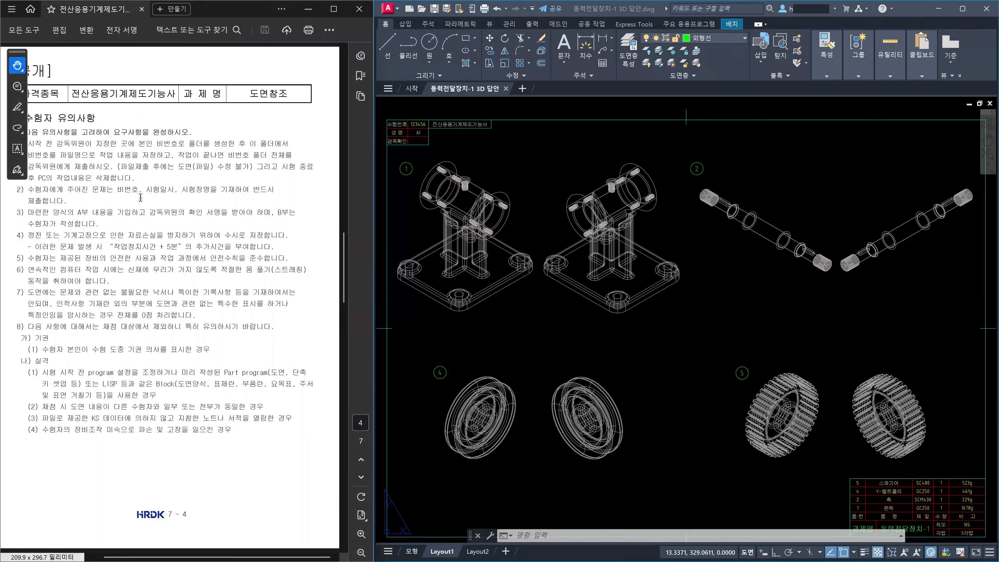
pyautogui.scroll(1, 141, 197)
pyautogui.scroll(-1, 141, 197)
pyautogui.moveTo(14, 53); pyautogui.dragTo(5, 210)
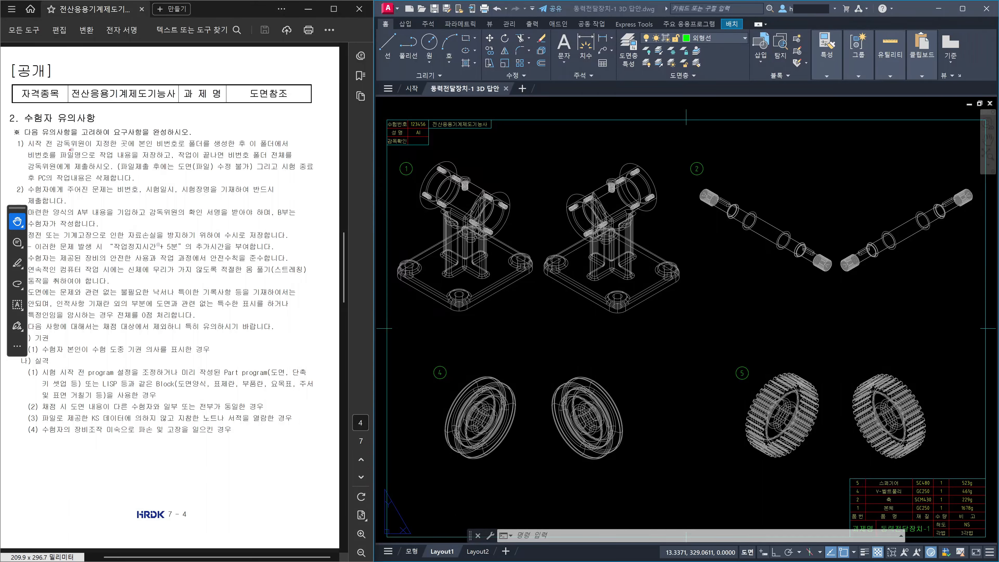
pyautogui.moveTo(58, 150); pyautogui.dragTo(128, 149)
pyautogui.click(156, 149)
pyautogui.moveTo(155, 149); pyautogui.dragTo(230, 150)
pyautogui.click(193, 121)
pyautogui.moveTo(193, 120)
pyautogui.mouseDown()
pyautogui.moveTo(170, 139)
pyautogui.moveTo(181, 137)
pyautogui.mouseUp()
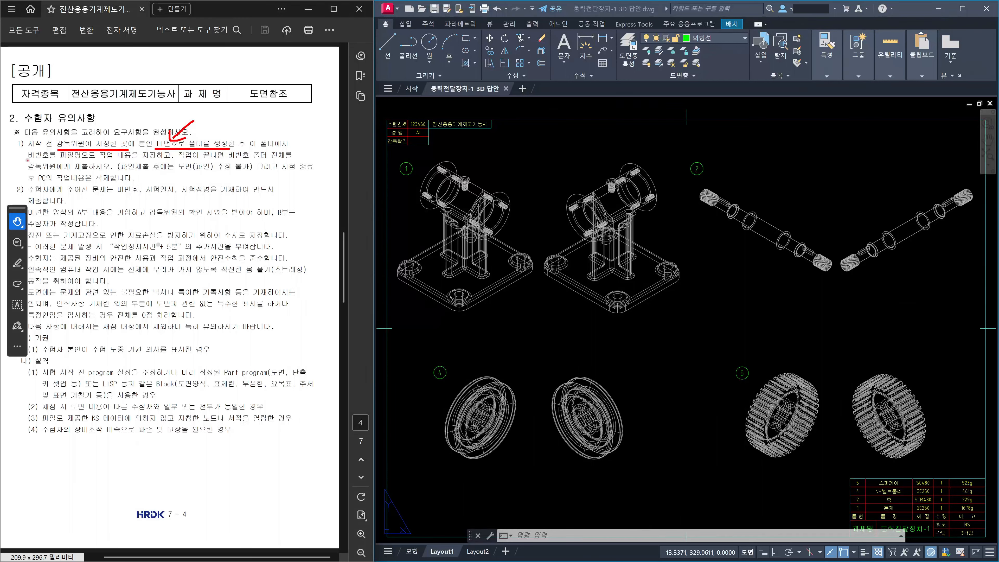
pyautogui.moveTo(28, 159); pyautogui.dragTo(89, 159)
pyautogui.moveTo(86, 159); pyautogui.dragTo(293, 161)
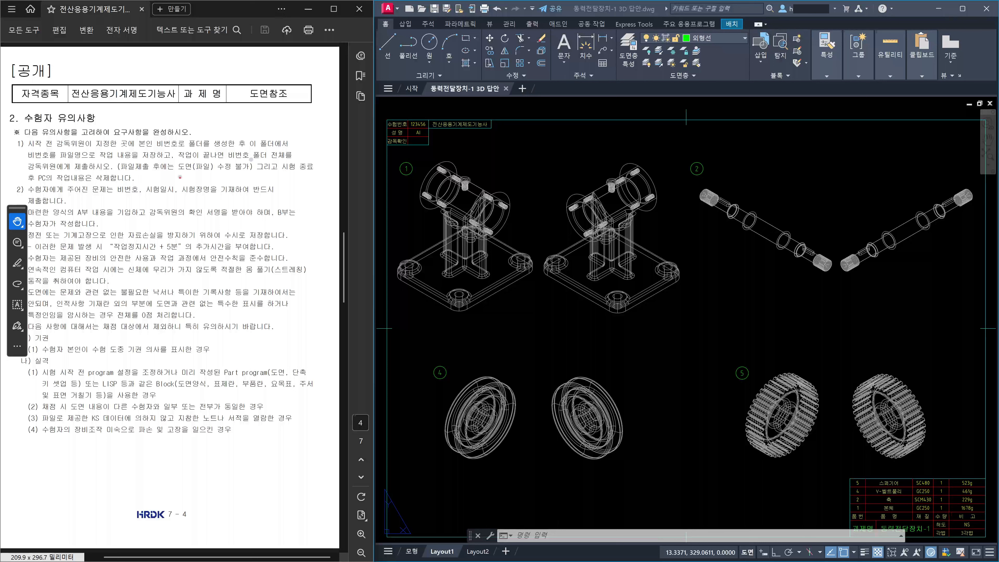
pyautogui.moveTo(185, 172)
pyautogui.mouseDown()
pyautogui.moveTo(173, 217)
pyautogui.moveTo(216, 190)
pyautogui.mouseUp()
pyautogui.moveTo(219, 197)
pyautogui.mouseDown()
pyautogui.moveTo(222, 177)
pyautogui.moveTo(234, 204)
pyautogui.mouseUp()
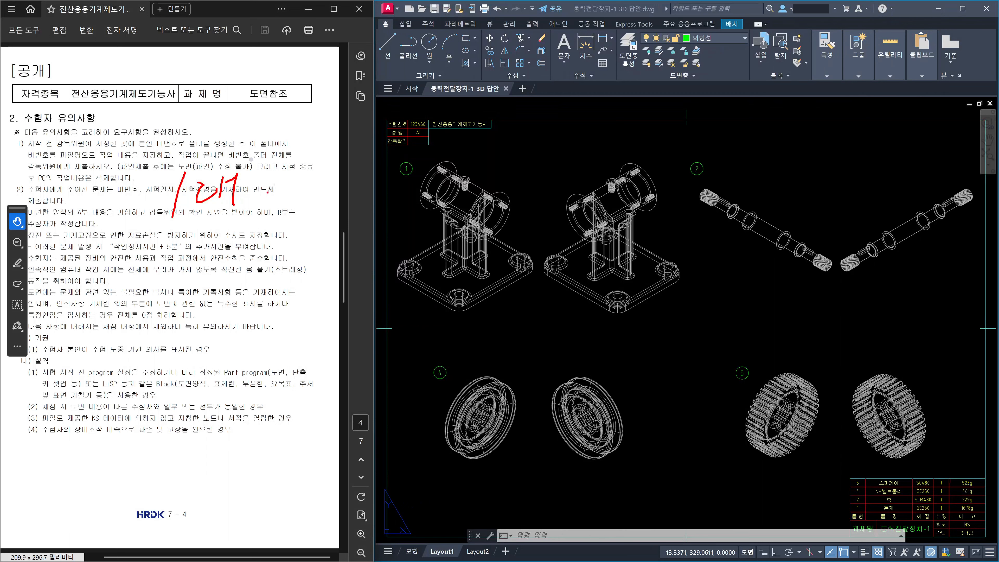
pyautogui.moveTo(298, 162)
pyautogui.mouseDown()
pyautogui.moveTo(299, 187)
pyautogui.moveTo(268, 191)
pyautogui.moveTo(277, 202)
pyautogui.mouseUp()
pyautogui.moveTo(158, 226); pyautogui.dragTo(239, 224)
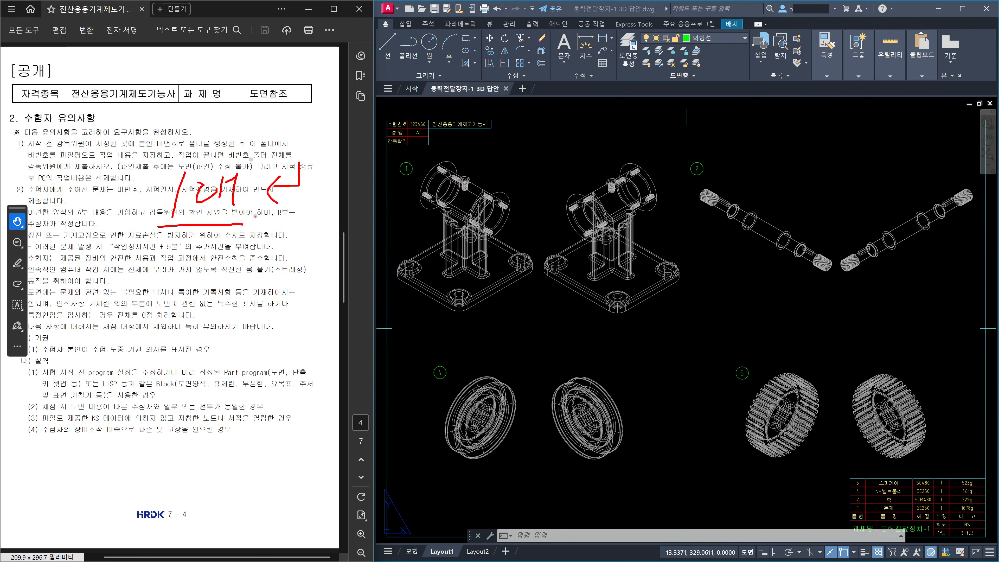
pyautogui.moveTo(391, 180)
pyautogui.mouseDown()
pyautogui.moveTo(380, 208)
pyautogui.moveTo(400, 197)
pyautogui.moveTo(407, 211)
pyautogui.moveTo(432, 198)
pyautogui.moveTo(426, 215)
pyautogui.mouseUp()
pyautogui.moveTo(435, 198); pyautogui.dragTo(434, 200)
pyautogui.press('Escape')
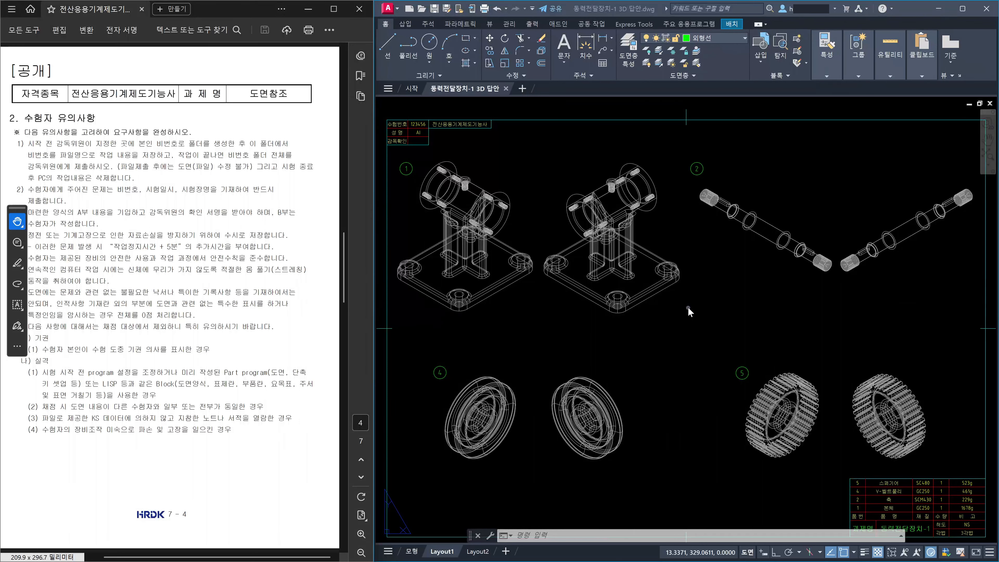
# Switch to the AutoCAD drawing and zoom Layout1 to its extents.
pyautogui.click(713, 308)
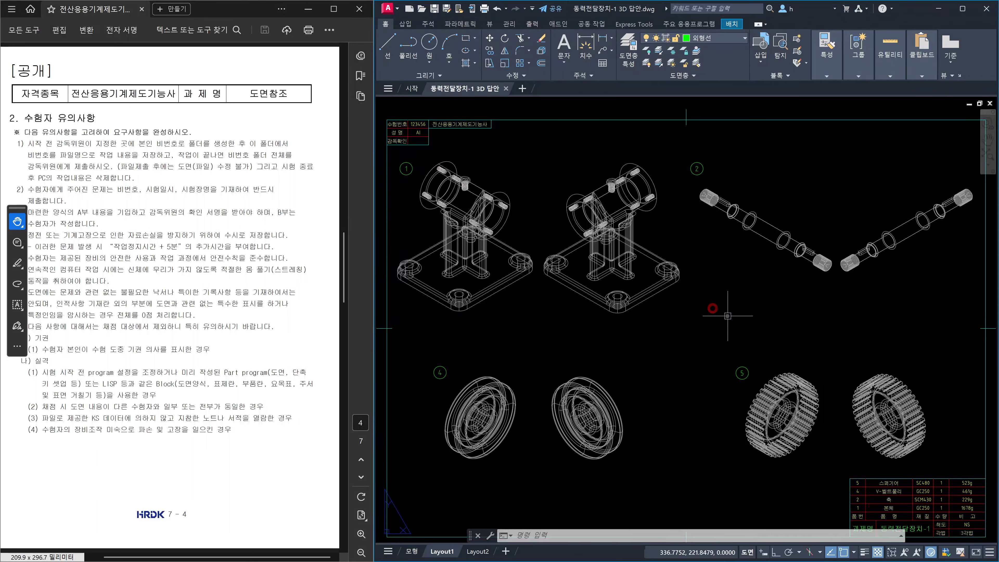
pyautogui.press('Escape')
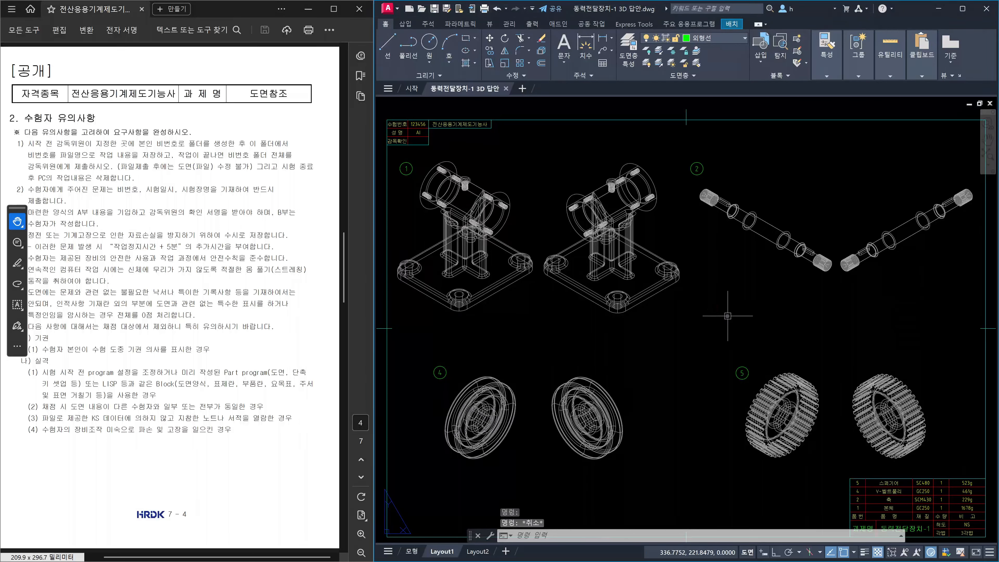
pyautogui.write('z')
pyautogui.press('Return')
pyautogui.write('e')
pyautogui.press('Return')
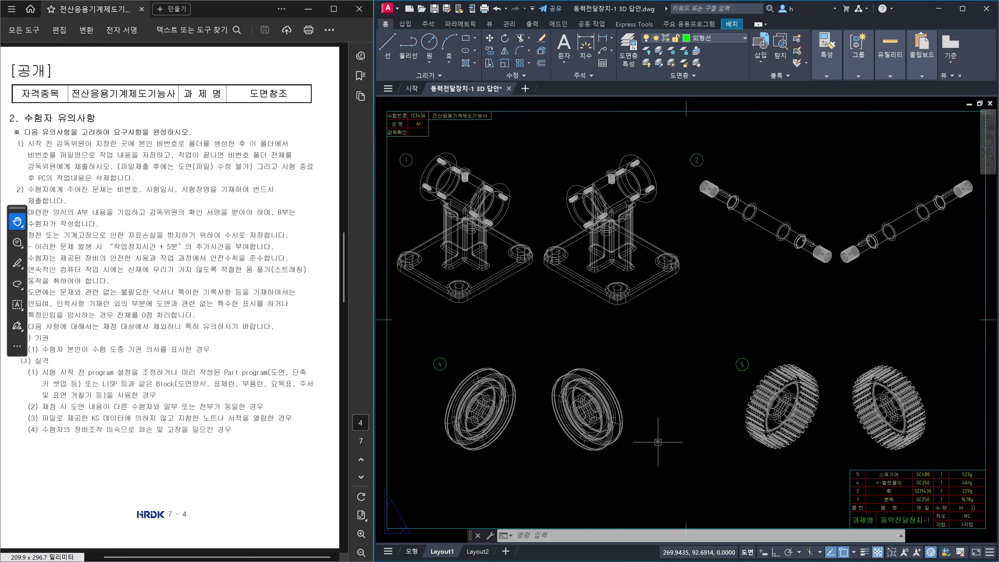
# Set up a plot of Layout1 with the DWG To PDF.pc3 plotter and the ISO 전체 페이지 A3(420.00 x 297.00 mm) paper size.
pyautogui.hotkey('ctrl', 'p')
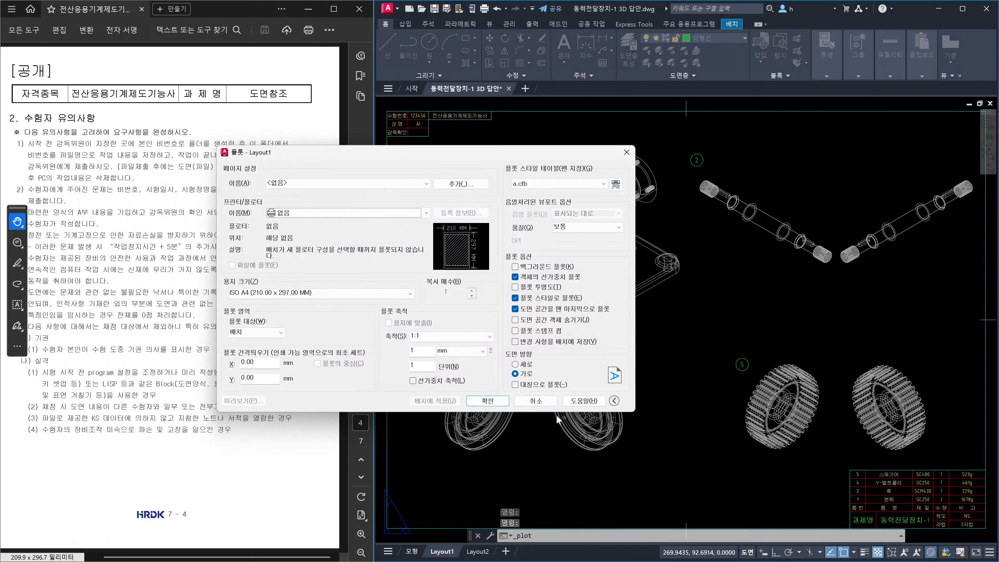
pyautogui.click(369, 214)
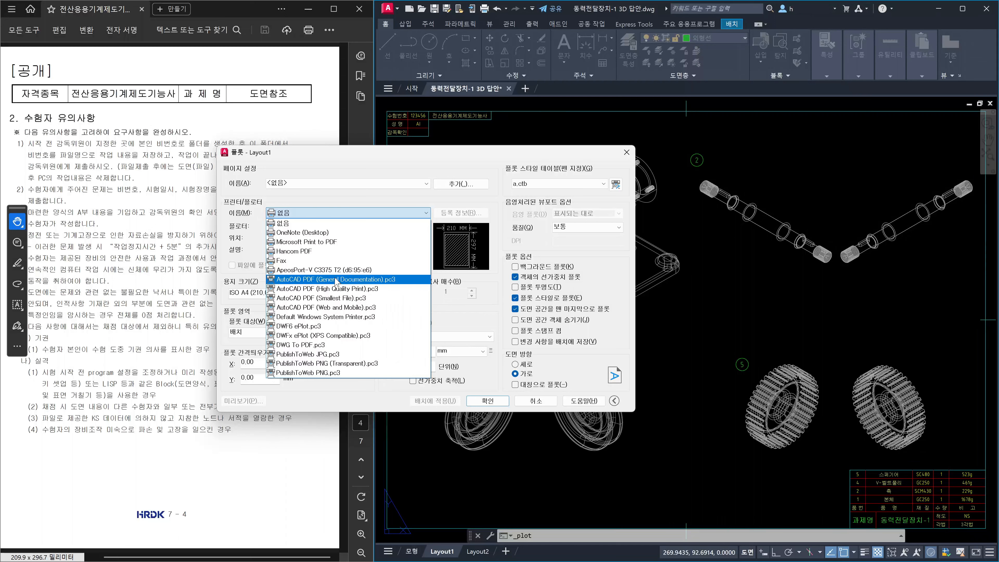
pyautogui.click(314, 345)
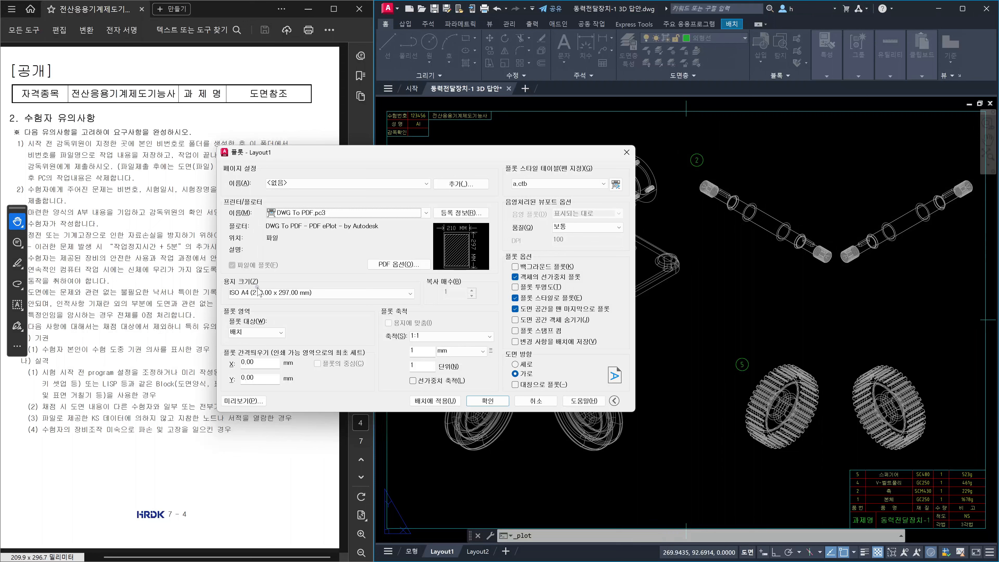
pyautogui.click(293, 294)
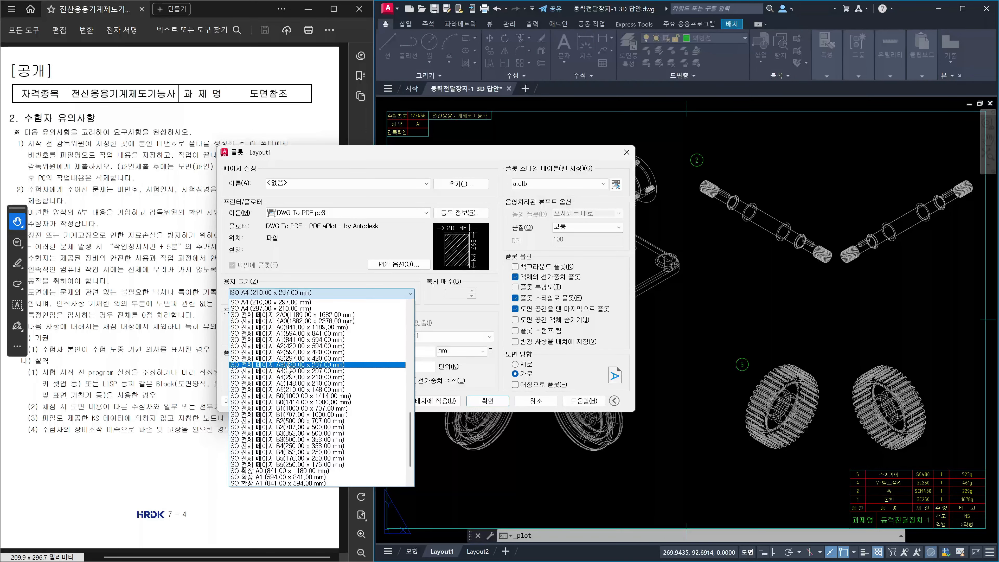
pyautogui.click(289, 369)
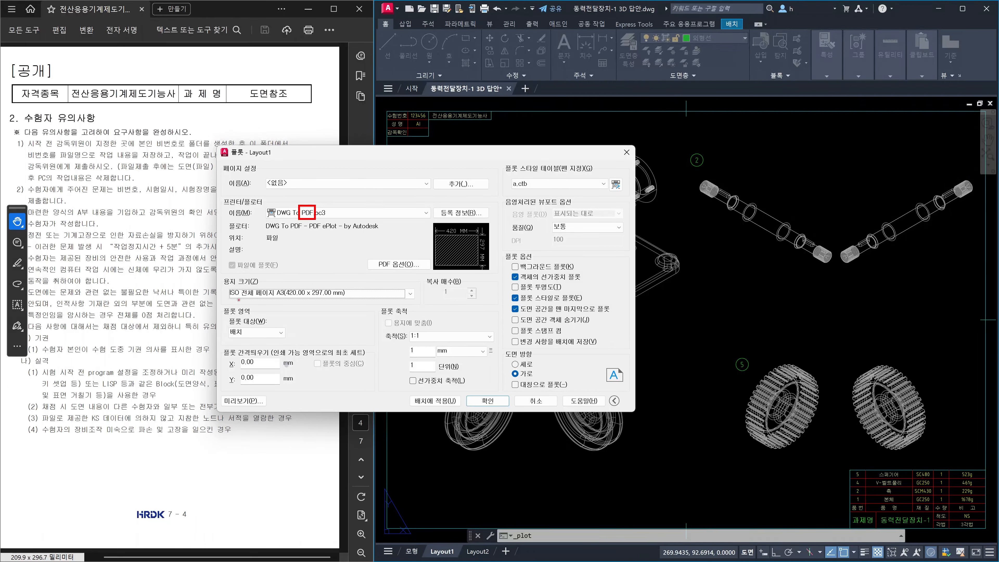
pyautogui.moveTo(272, 279); pyautogui.dragTo(287, 290)
pyautogui.moveTo(252, 432)
pyautogui.mouseDown()
pyautogui.moveTo(247, 457)
pyautogui.moveTo(280, 442)
pyautogui.moveTo(276, 460)
pyautogui.mouseUp()
pyautogui.moveTo(259, 485)
pyautogui.mouseDown()
pyautogui.moveTo(253, 511)
pyautogui.moveTo(267, 512)
pyautogui.moveTo(261, 499)
pyautogui.moveTo(302, 505)
pyautogui.mouseUp()
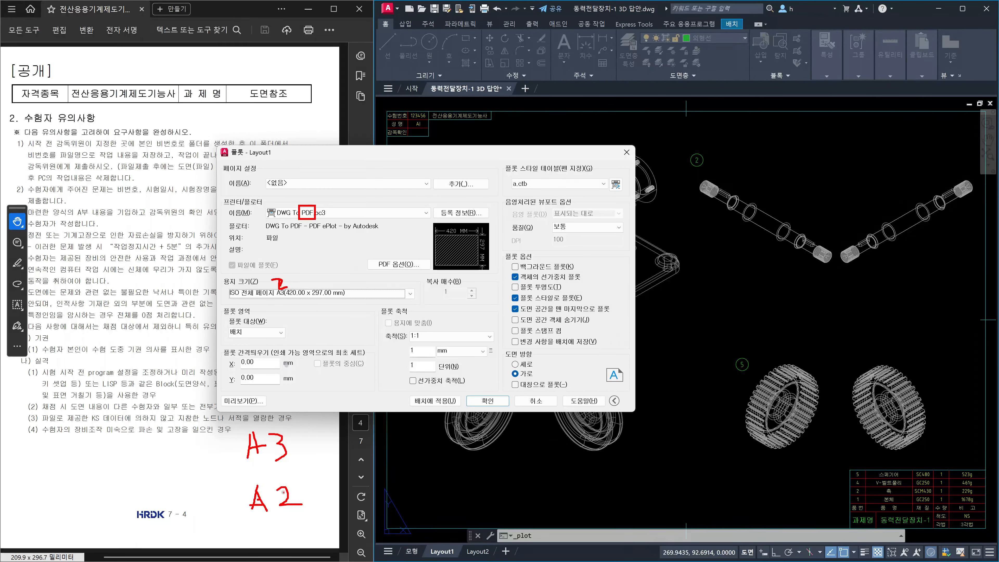
pyautogui.moveTo(215, 448)
pyautogui.mouseDown()
pyautogui.moveTo(239, 446)
pyautogui.moveTo(232, 456)
pyautogui.mouseUp()
pyautogui.moveTo(219, 504)
pyautogui.mouseDown()
pyautogui.moveTo(241, 500)
pyautogui.moveTo(238, 510)
pyautogui.mouseUp()
pyautogui.moveTo(308, 444)
pyautogui.mouseDown()
pyautogui.moveTo(325, 442)
pyautogui.moveTo(314, 456)
pyautogui.moveTo(360, 440)
pyautogui.moveTo(373, 465)
pyautogui.mouseUp()
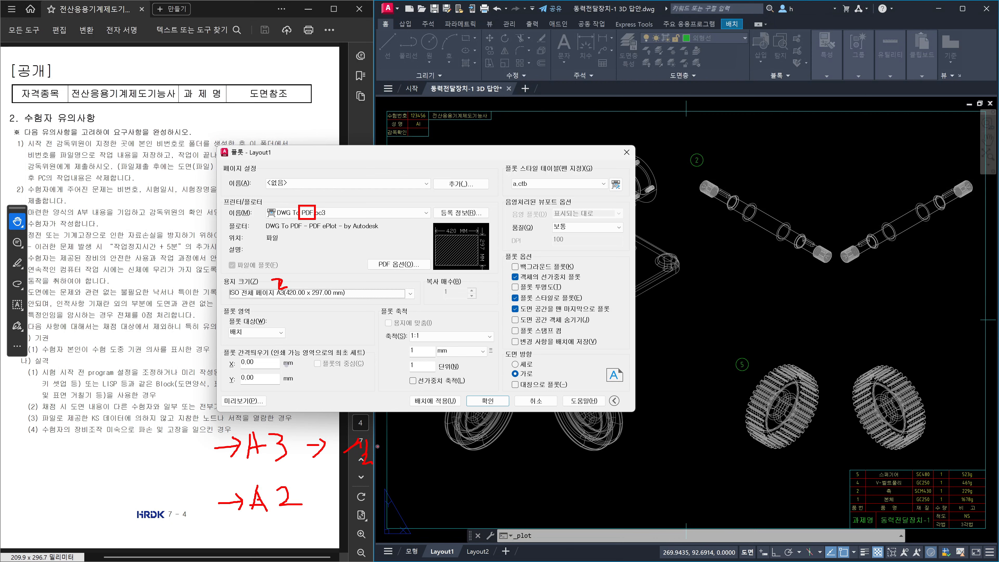
pyautogui.moveTo(378, 446); pyautogui.dragTo(389, 453)
pyautogui.moveTo(393, 446)
pyautogui.mouseDown()
pyautogui.moveTo(399, 442)
pyautogui.moveTo(403, 463)
pyautogui.moveTo(414, 460)
pyautogui.mouseUp()
pyautogui.moveTo(419, 451); pyautogui.dragTo(438, 461)
pyautogui.moveTo(438, 452); pyautogui.dragTo(459, 437)
pyautogui.moveTo(465, 435)
pyautogui.mouseDown()
pyautogui.moveTo(470, 467)
pyautogui.moveTo(497, 461)
pyautogui.moveTo(476, 456)
pyautogui.mouseUp()
pyautogui.moveTo(482, 450); pyautogui.dragTo(494, 456)
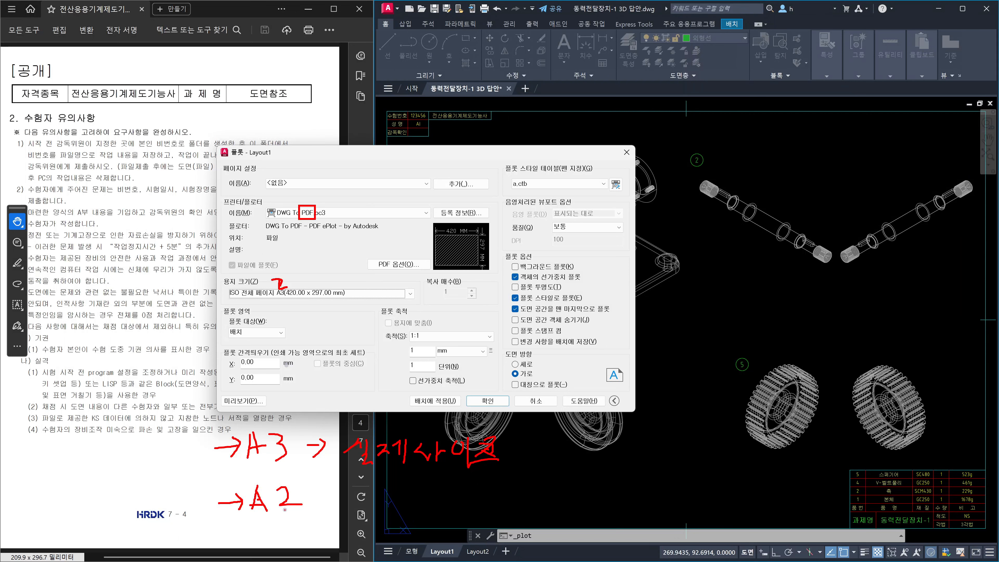
pyautogui.moveTo(313, 500); pyautogui.dragTo(330, 504)
pyautogui.moveTo(367, 483)
pyautogui.mouseDown()
pyautogui.moveTo(385, 500)
pyautogui.moveTo(374, 485)
pyautogui.moveTo(372, 511)
pyautogui.mouseUp()
pyautogui.moveTo(363, 513); pyautogui.dragTo(406, 509)
pyautogui.moveTo(444, 314); pyautogui.dragTo(433, 327)
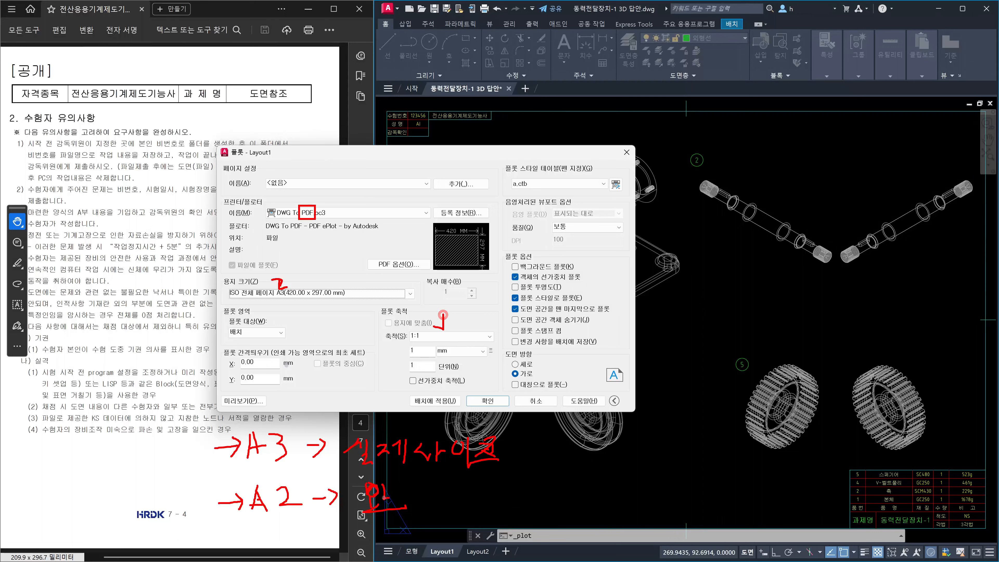
pyautogui.moveTo(377, 496)
pyautogui.mouseDown()
pyautogui.moveTo(382, 515)
pyautogui.moveTo(417, 507)
pyautogui.mouseUp()
pyautogui.moveTo(422, 496); pyautogui.dragTo(448, 509)
pyautogui.moveTo(481, 480)
pyautogui.mouseDown()
pyautogui.moveTo(474, 492)
pyautogui.moveTo(504, 497)
pyautogui.moveTo(490, 514)
pyautogui.mouseUp()
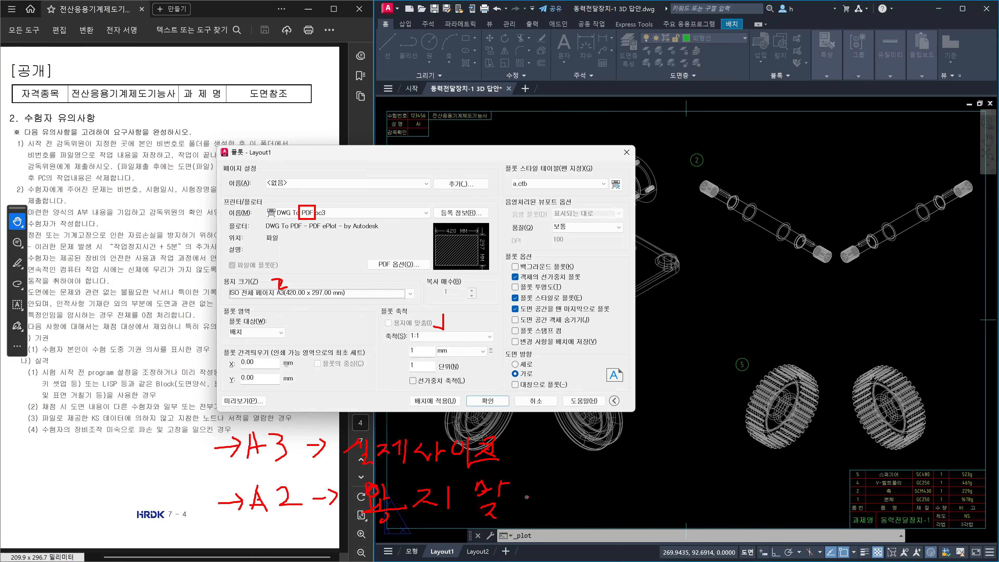
pyautogui.moveTo(533, 475)
pyautogui.mouseDown()
pyautogui.moveTo(526, 519)
pyautogui.moveTo(537, 520)
pyautogui.mouseUp()
pyautogui.moveTo(845, 56)
pyautogui.mouseDown()
pyautogui.moveTo(815, 142)
pyautogui.moveTo(830, 136)
pyautogui.mouseUp()
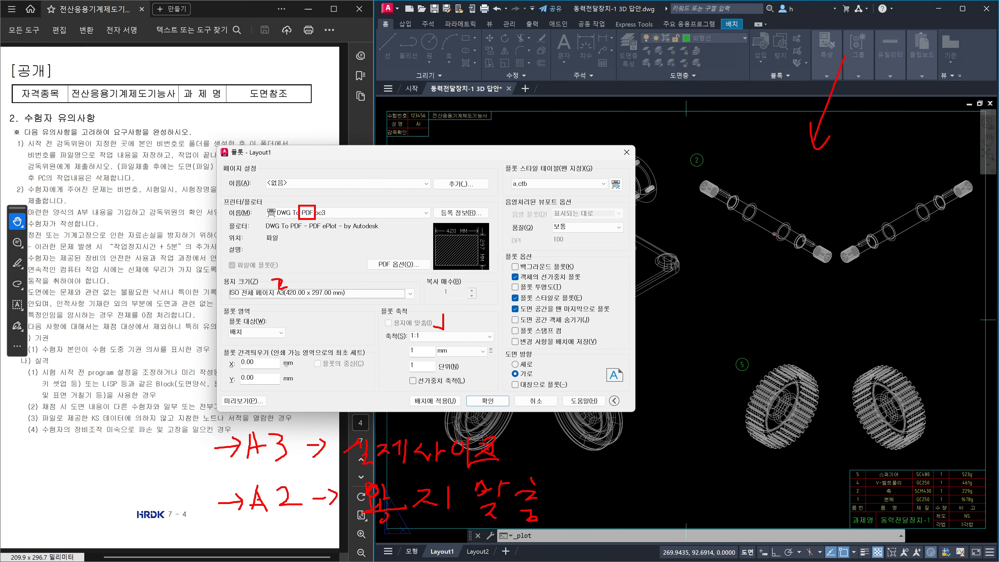
pyautogui.moveTo(757, 231)
pyautogui.mouseDown()
pyautogui.moveTo(741, 273)
pyautogui.moveTo(762, 269)
pyautogui.moveTo(753, 261)
pyautogui.moveTo(793, 278)
pyautogui.mouseUp()
pyautogui.moveTo(774, 316)
pyautogui.mouseDown()
pyautogui.moveTo(804, 364)
pyautogui.moveTo(859, 341)
pyautogui.moveTo(855, 373)
pyautogui.mouseUp()
pyautogui.moveTo(844, 365); pyautogui.dragTo(856, 364)
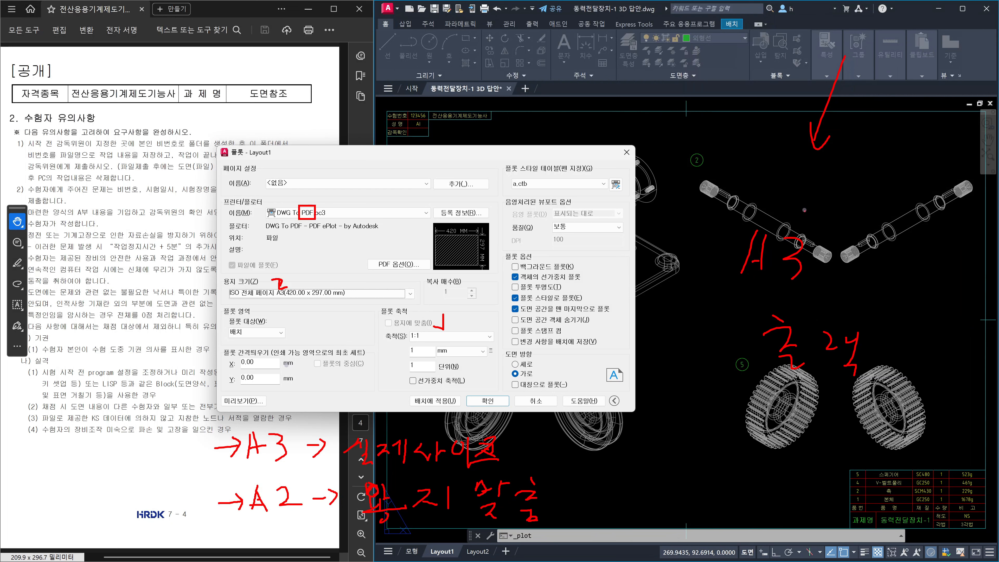
pyautogui.moveTo(823, 184)
pyautogui.mouseDown()
pyautogui.moveTo(830, 203)
pyautogui.moveTo(867, 200)
pyautogui.moveTo(878, 182)
pyautogui.mouseUp()
pyautogui.click(855, 202)
pyautogui.moveTo(879, 218); pyautogui.dragTo(824, 218)
pyautogui.moveTo(921, 149)
pyautogui.mouseDown()
pyautogui.moveTo(920, 173)
pyautogui.moveTo(884, 194)
pyautogui.moveTo(900, 203)
pyautogui.mouseUp()
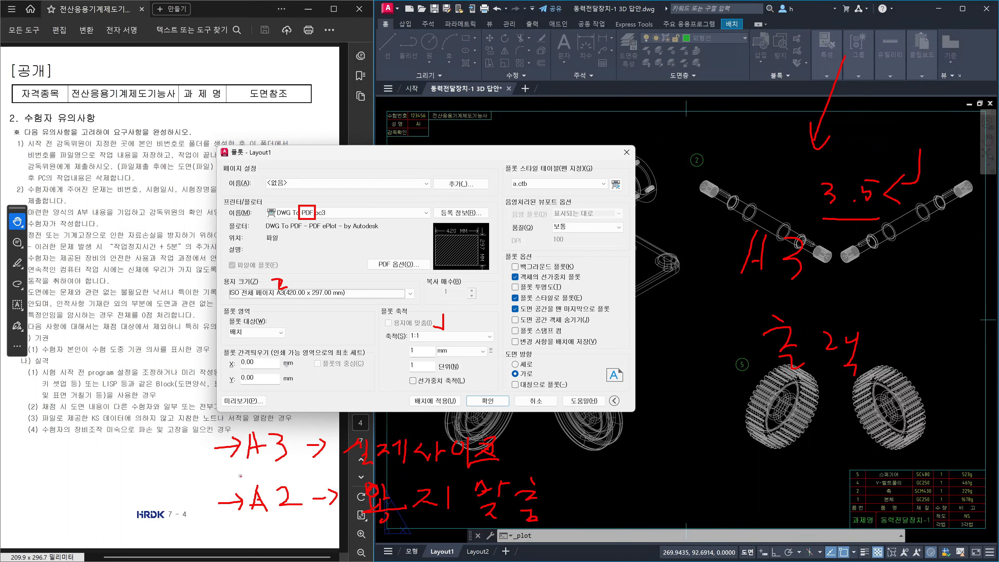
pyautogui.moveTo(224, 458); pyautogui.dragTo(503, 465)
pyautogui.moveTo(238, 525); pyautogui.dragTo(522, 531)
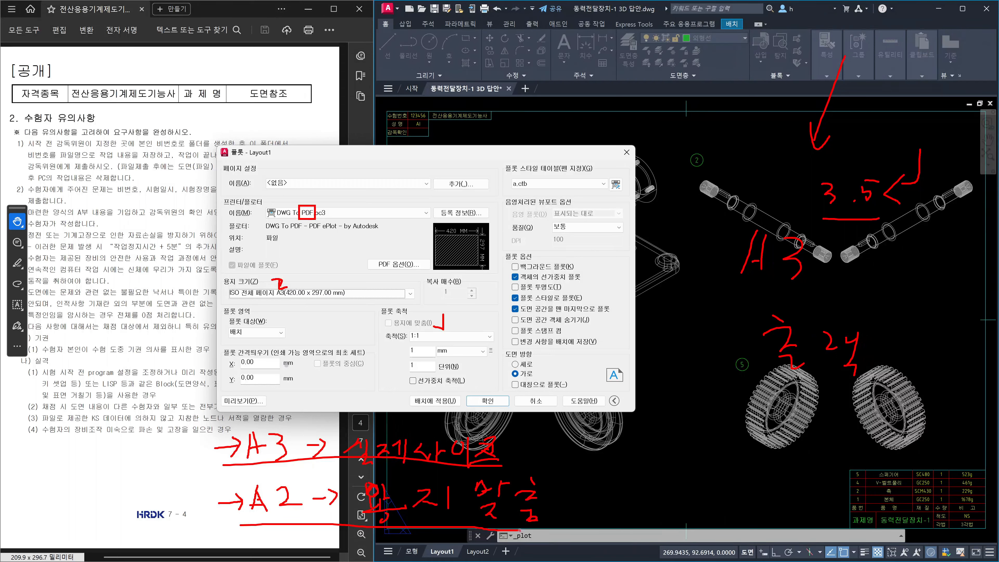
pyautogui.press('Escape')
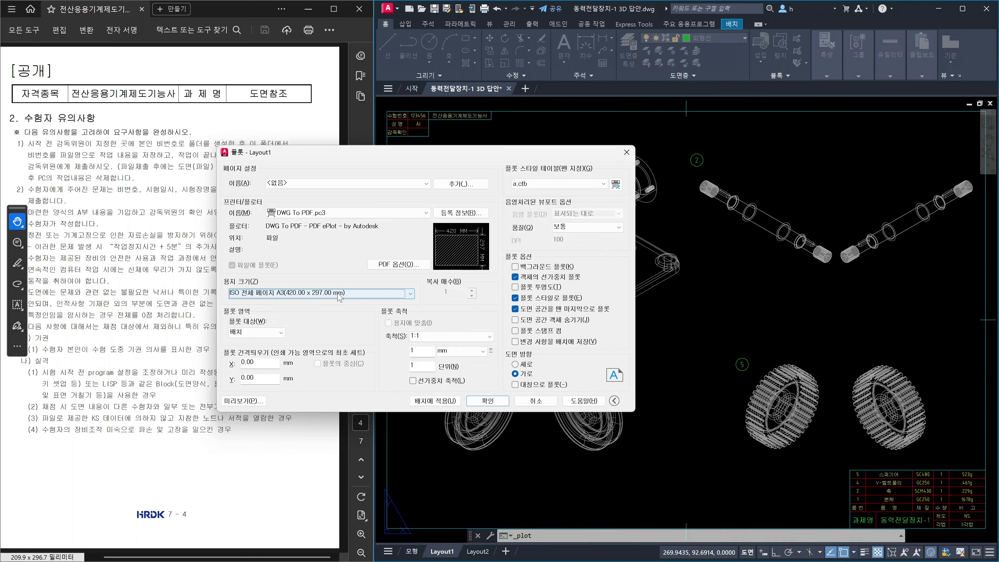
# Check the plot area choices, keep 배치 (Layout), and preview the plot before returning to its settings.
pyautogui.click(268, 337)
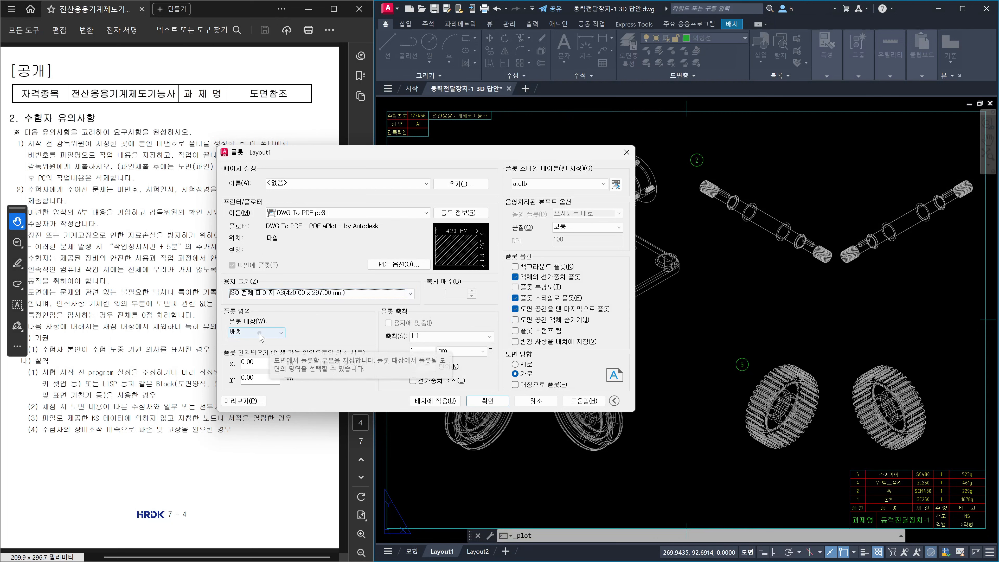
pyautogui.click(259, 334)
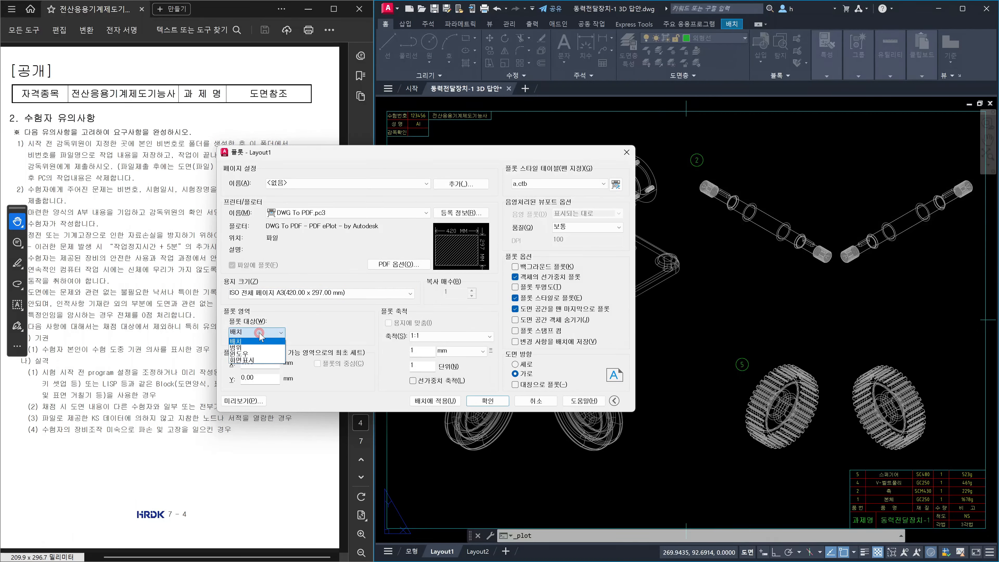
pyautogui.click(260, 333)
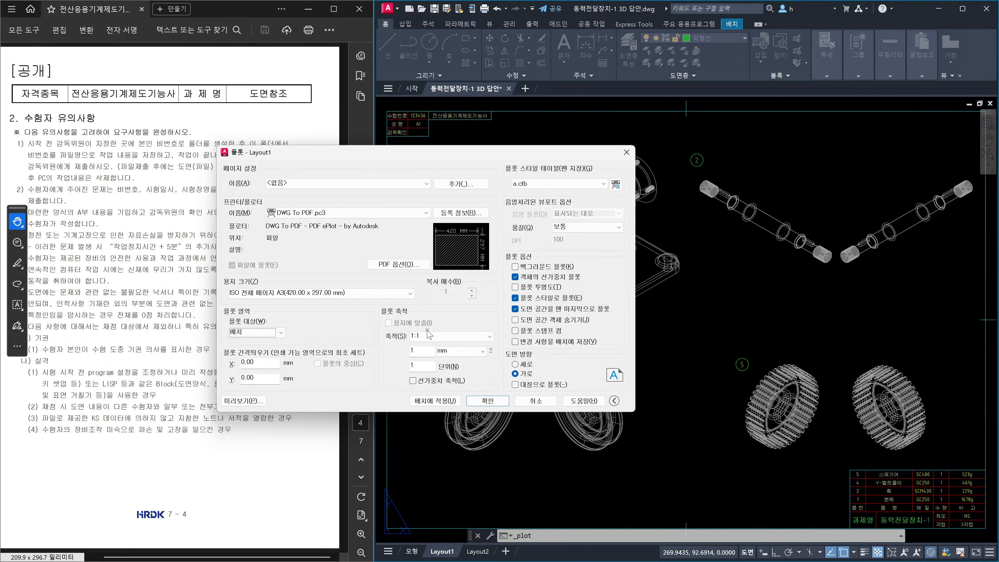
pyautogui.hotkey('ctrl', '1')
pyautogui.moveTo(380, 313); pyautogui.dragTo(440, 330)
pyautogui.click(258, 400)
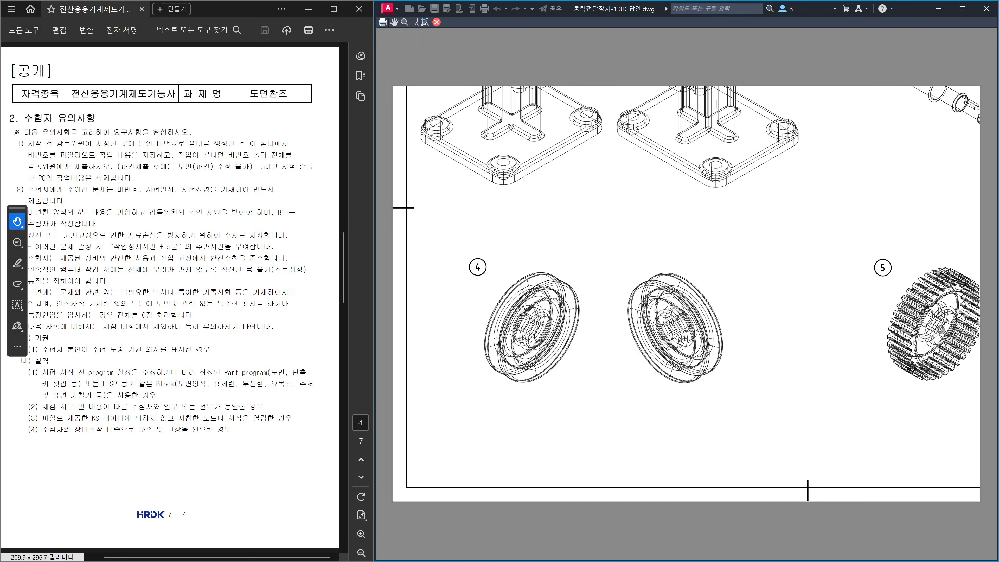
pyautogui.press('Escape')
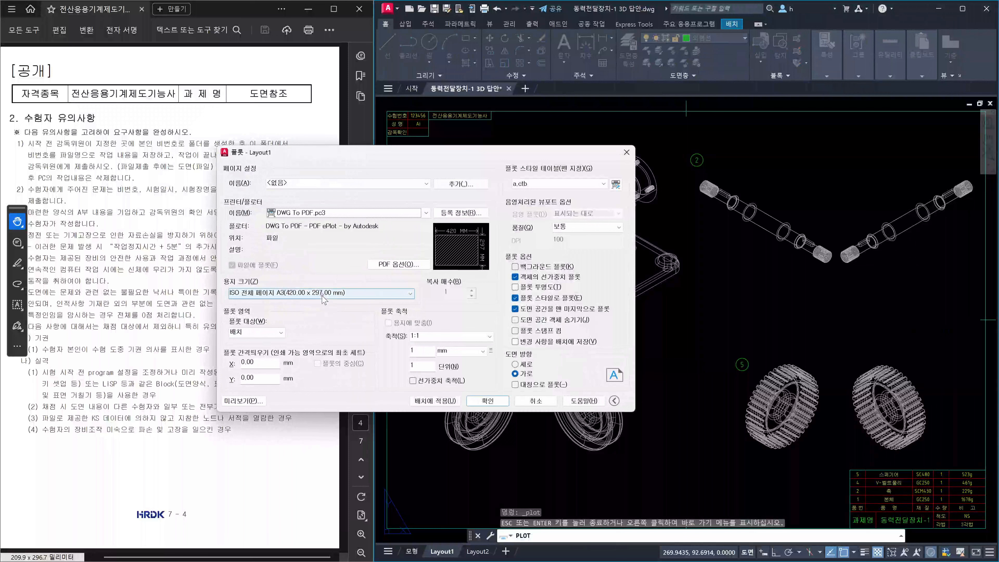
# Set the plot area to 범위 (Extents).
pyautogui.click(281, 331)
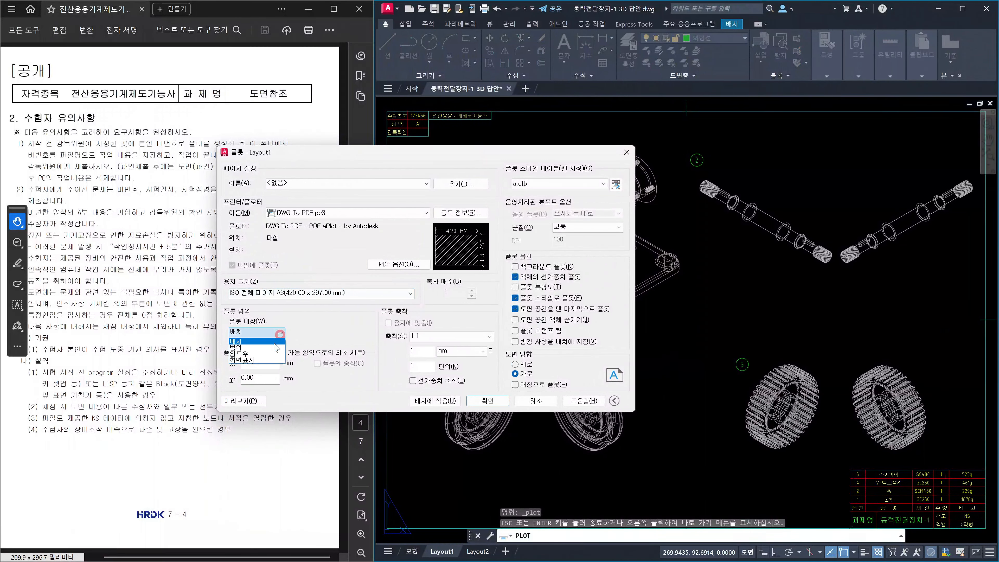
pyautogui.click(271, 347)
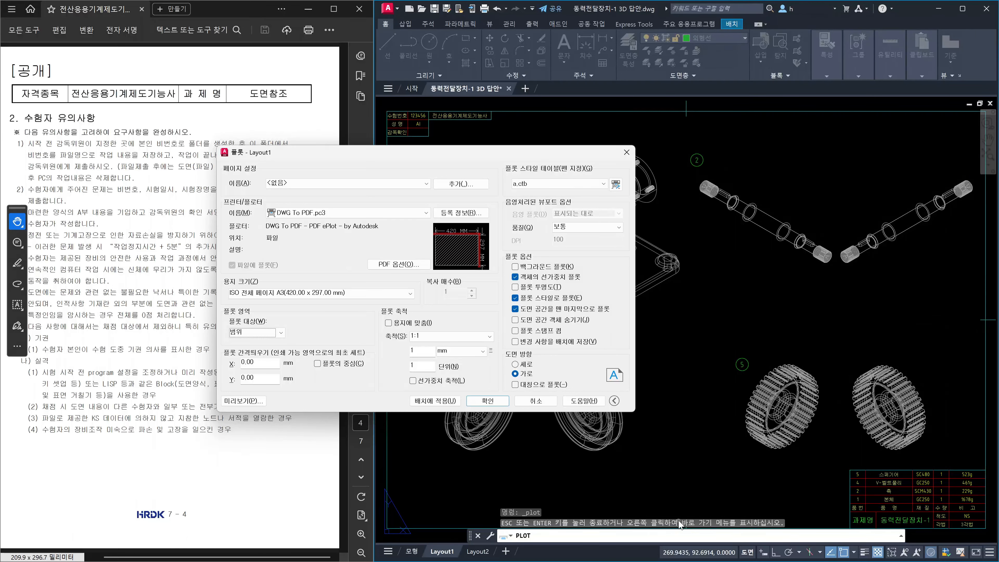
# Enable 용지에 맞춤 (Fit to paper) for the Layout1 plot and preview it before returning to the settings.
pyautogui.click(387, 323)
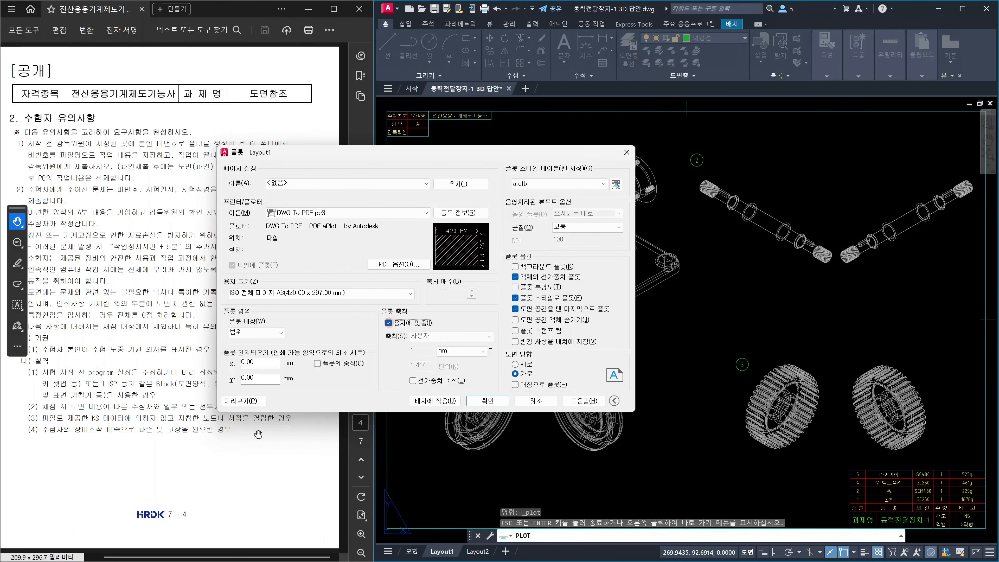
pyautogui.click(254, 401)
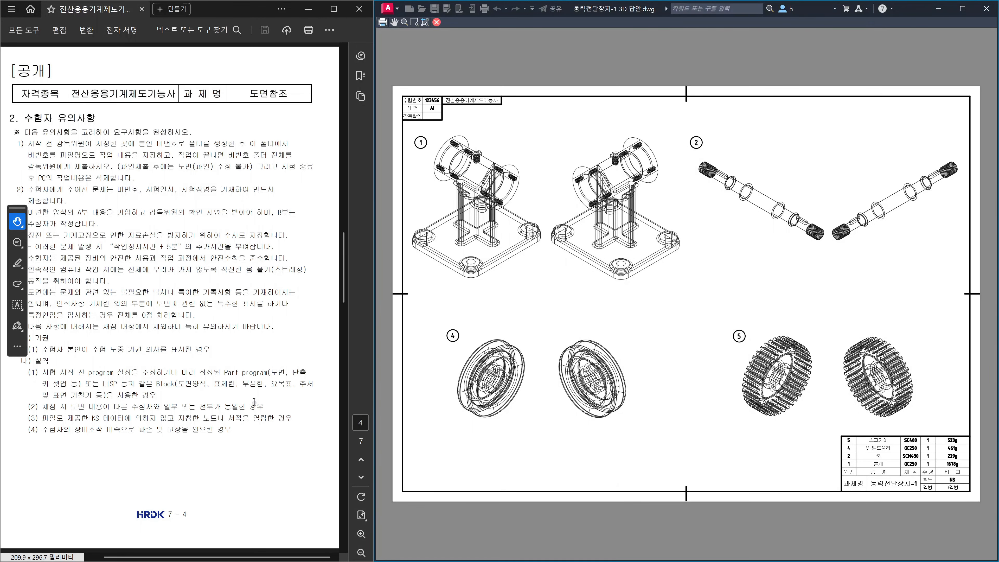
pyautogui.press('Escape')
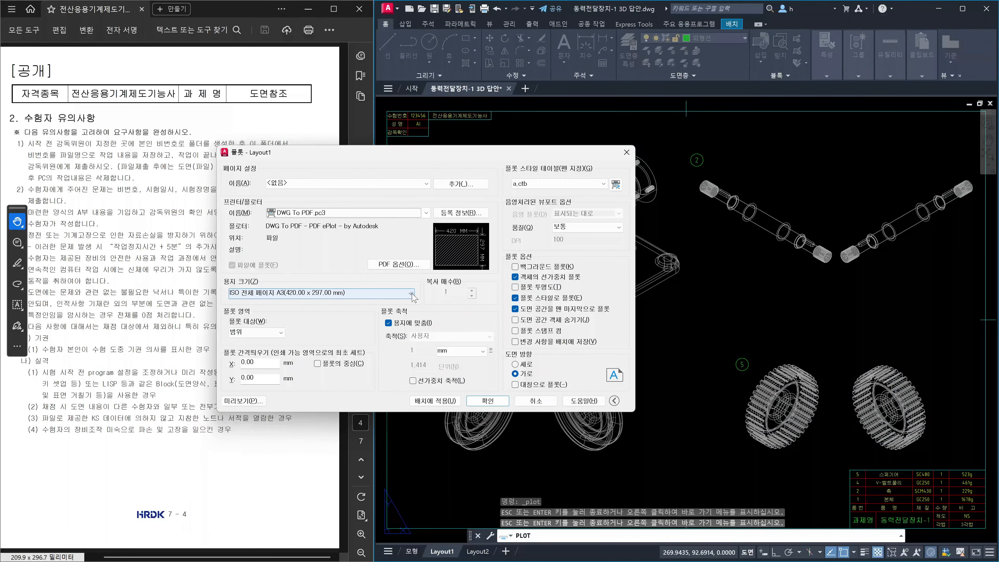
# Try the ISO 전체 페이지 A2(594.00 x 420.00 mm) paper size with the plot area set to 배치 (Layout), and preview the result.
pyautogui.click(400, 295)
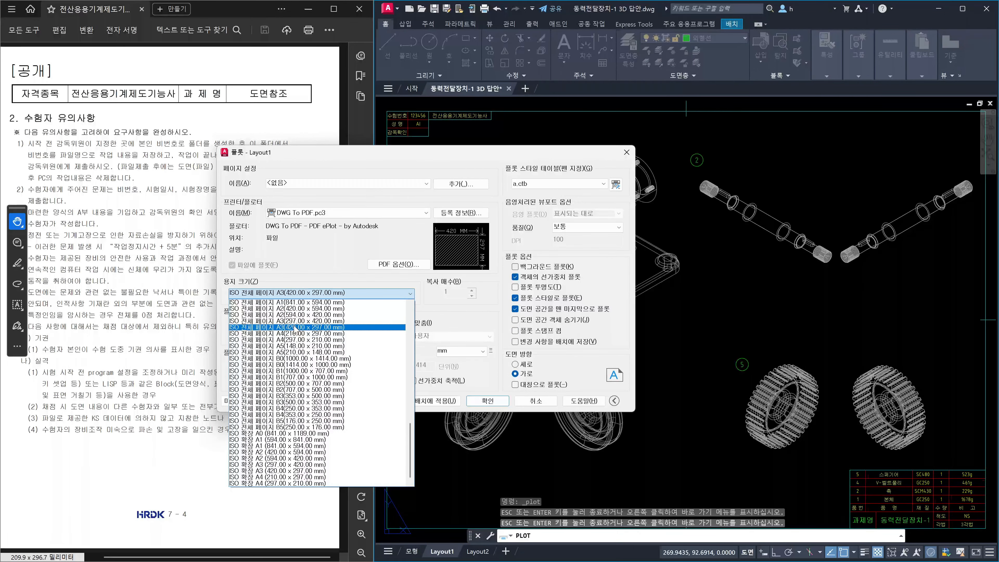
pyautogui.click(288, 315)
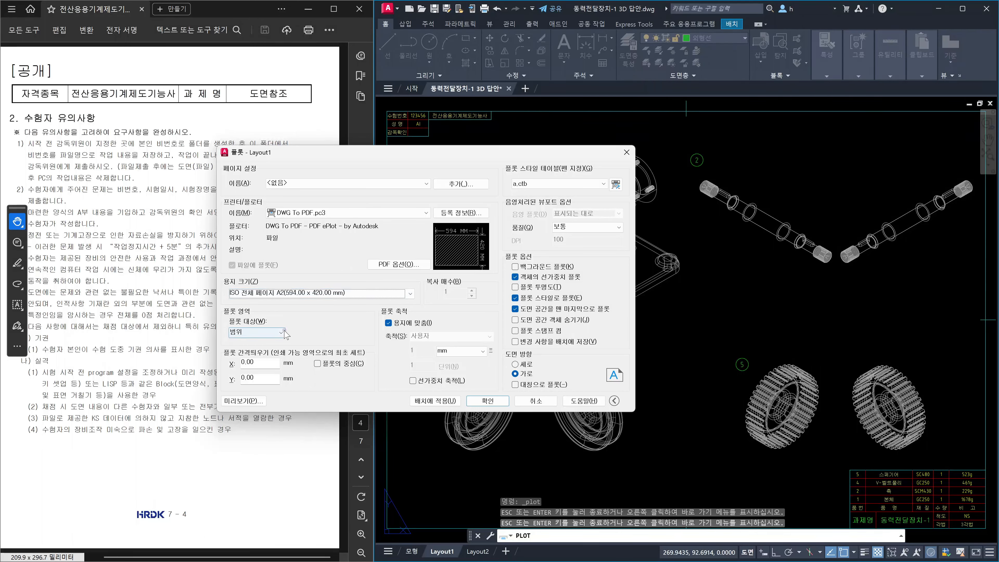
pyautogui.click(275, 332)
pyautogui.click(270, 342)
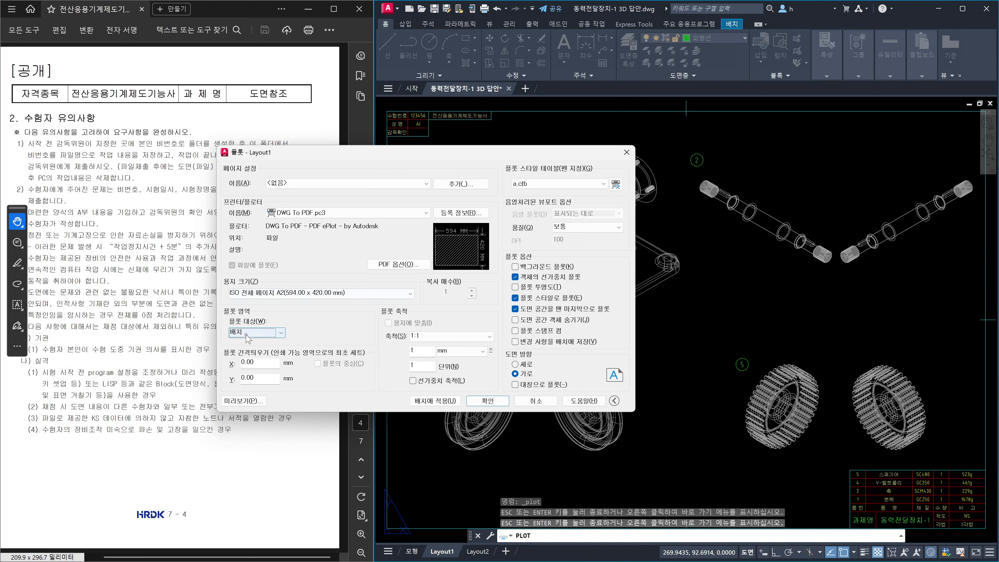
pyautogui.click(246, 401)
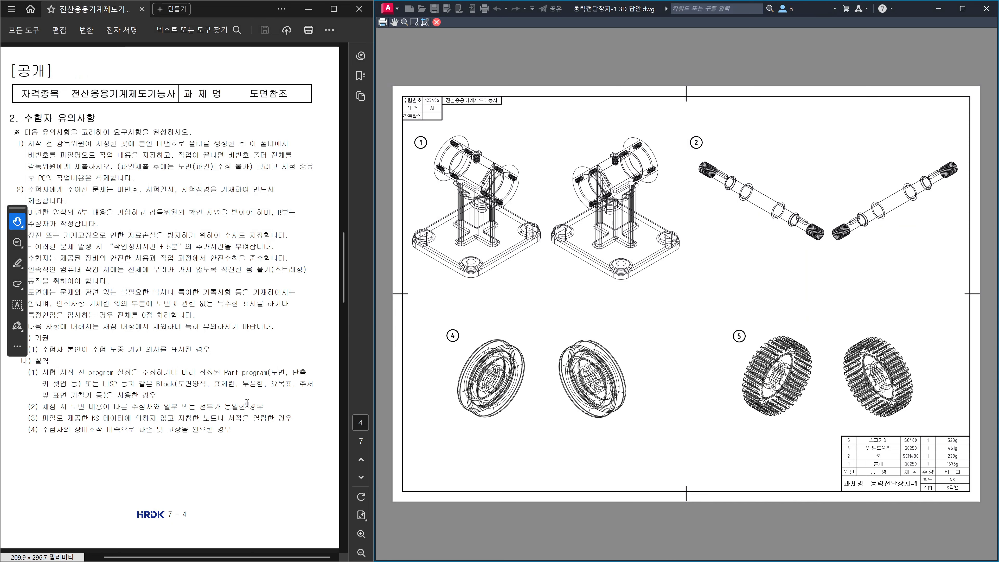
pyautogui.press('Escape')
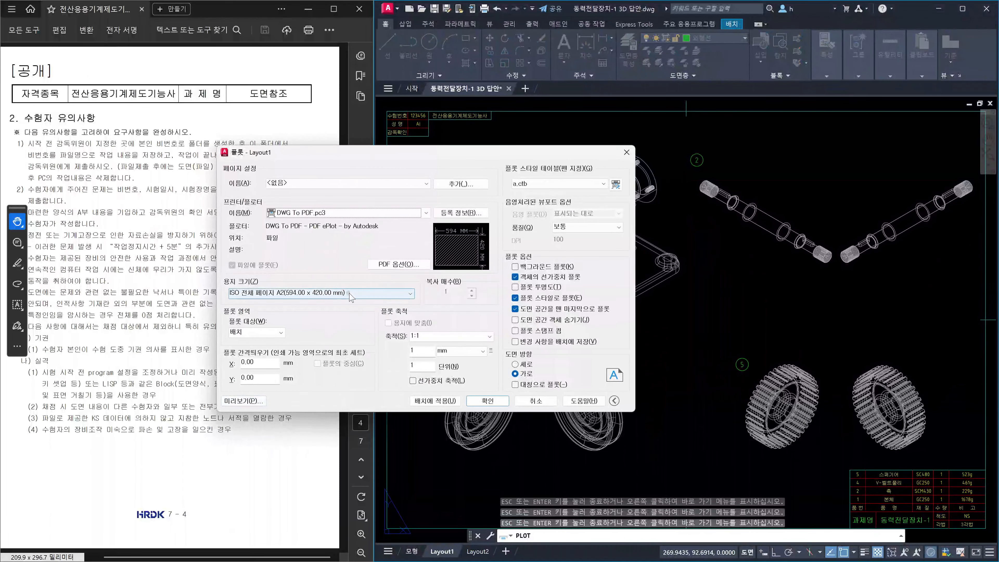
# Set ISO 전체 페이지 A3(420.00 x 297.00 mm) paper and the 범위 (Extents) plot area, centered and fit to paper, and preview the plot.
pyautogui.click(359, 295)
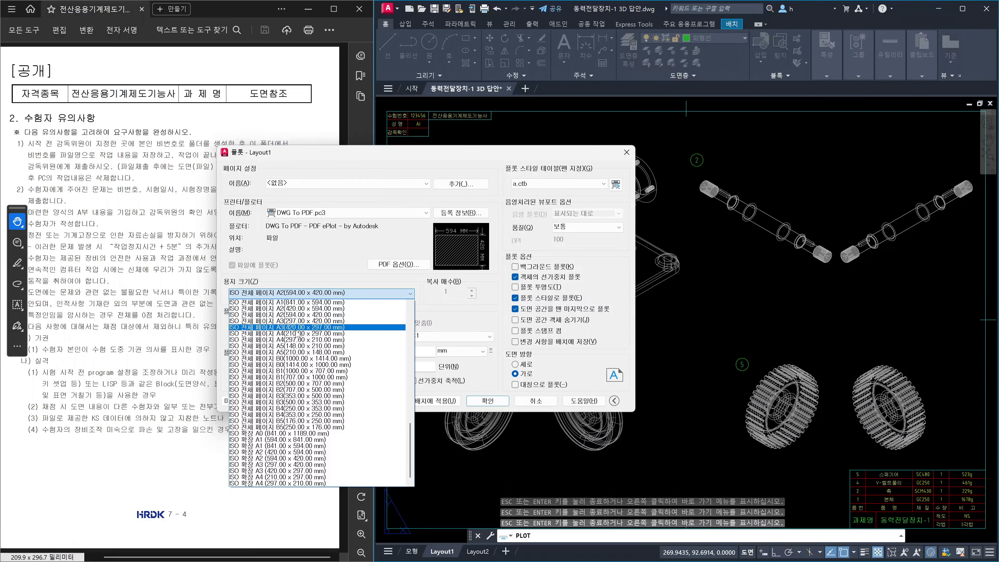
pyautogui.click(282, 327)
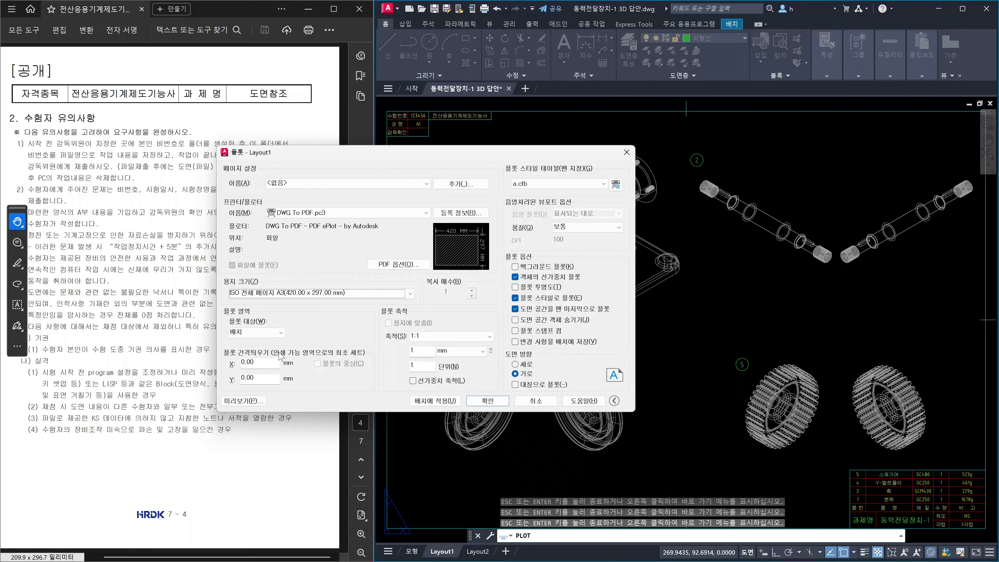
pyautogui.click(257, 332)
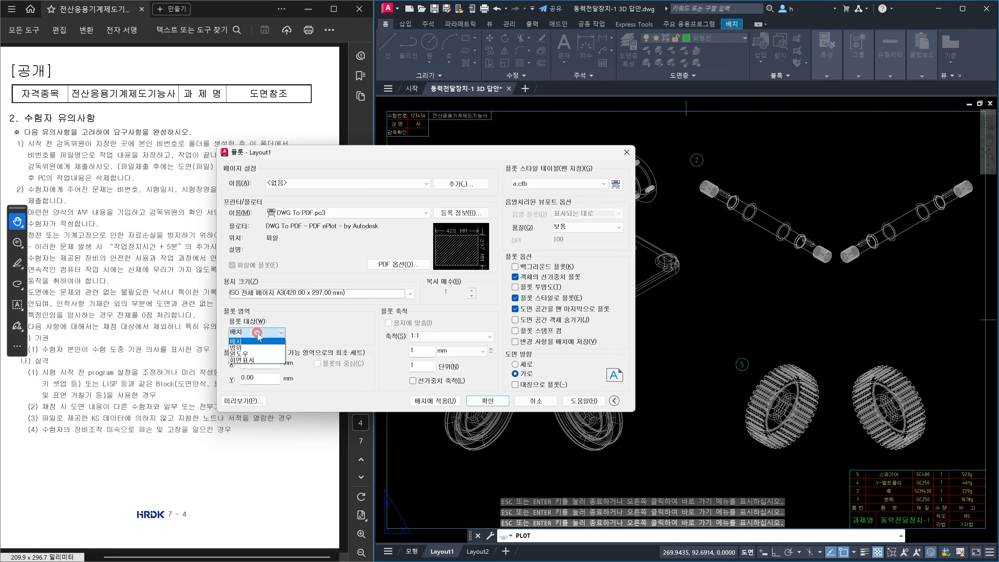
pyautogui.click(258, 349)
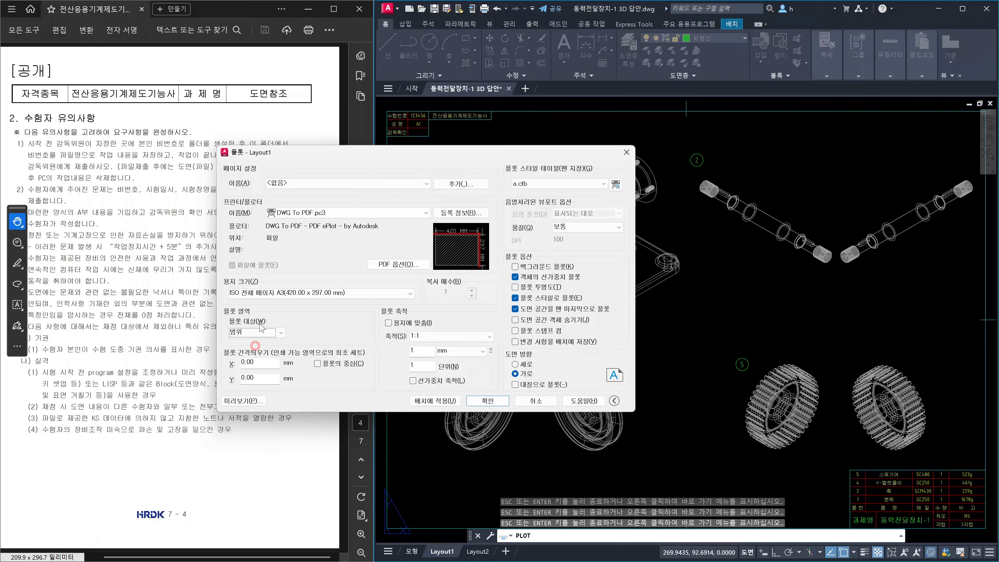
pyautogui.click(318, 363)
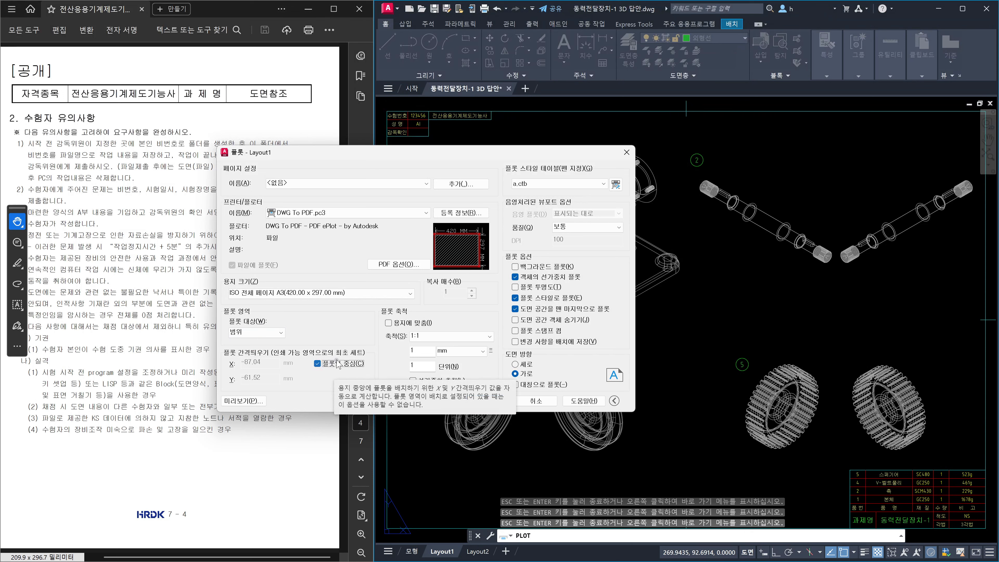
pyautogui.click(388, 324)
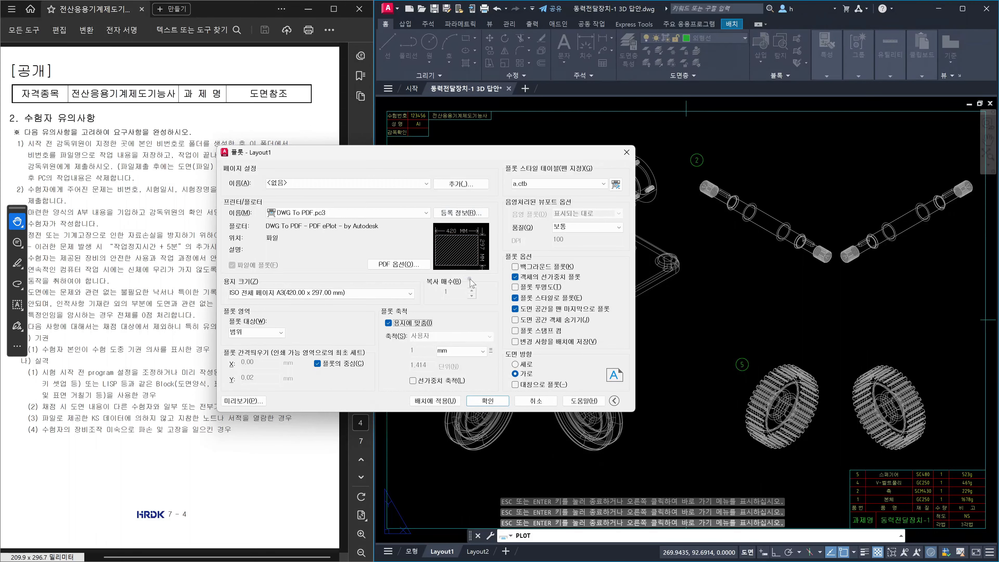
pyautogui.click(244, 401)
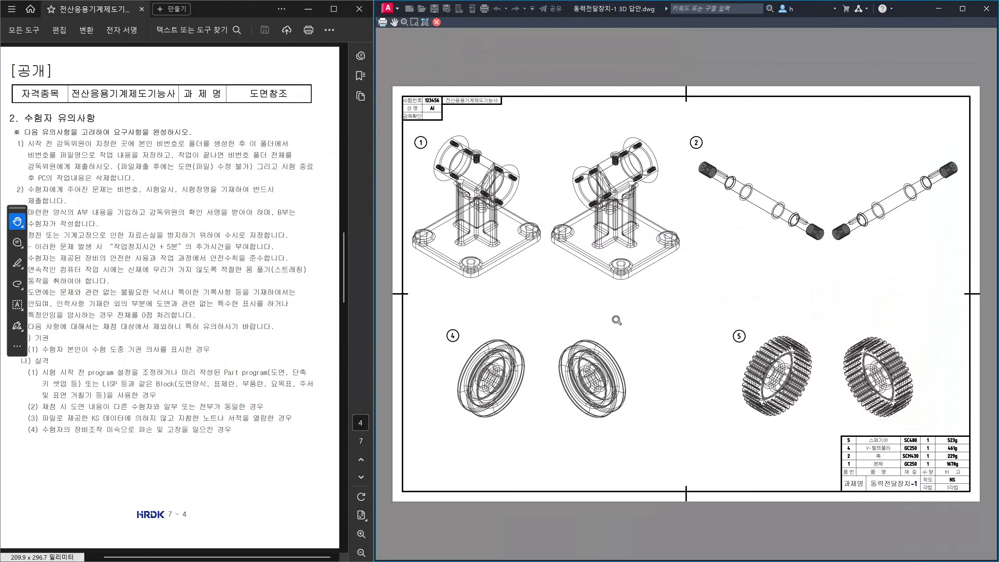
pyautogui.press('Escape')
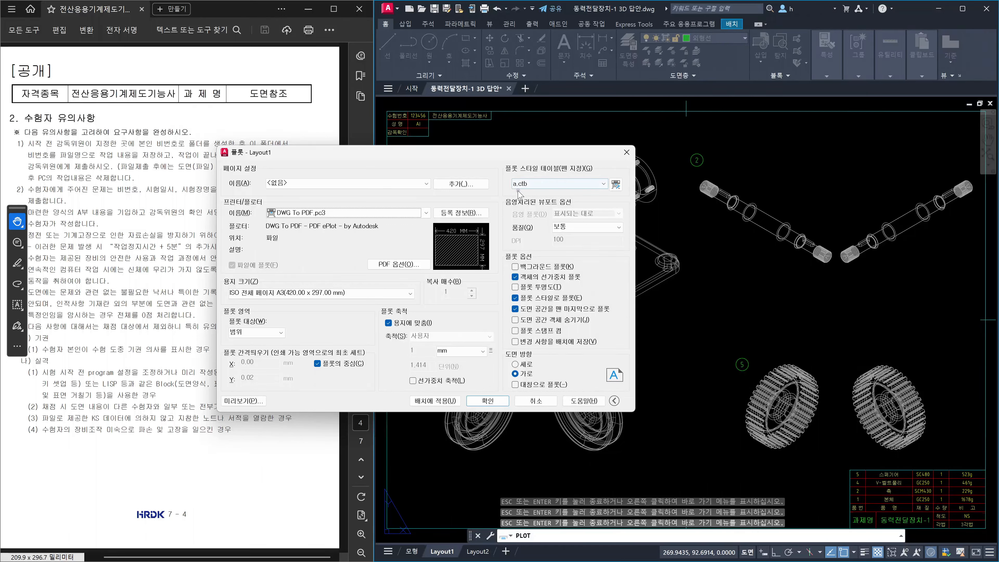
# Keep a.ctb as the plot style table and check the plotted color and lineweight of its 색상 1 through 색상 5 styles.
pyautogui.click(603, 184)
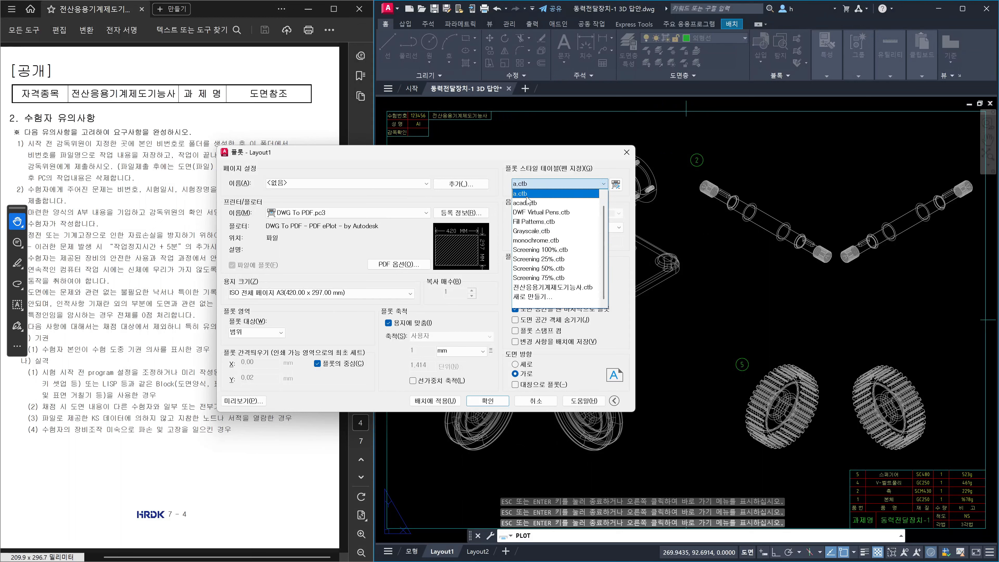
pyautogui.click(580, 186)
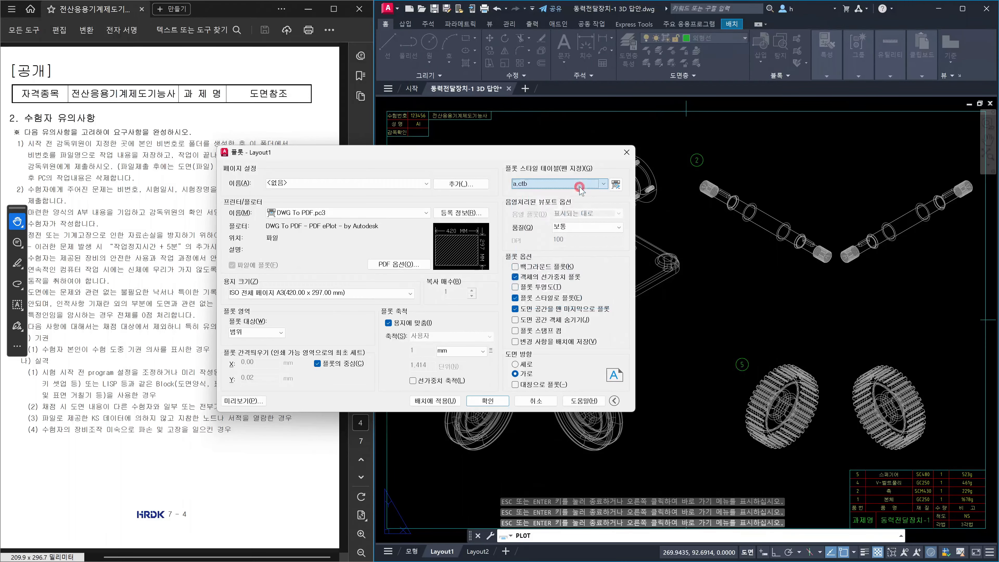
pyautogui.click(615, 185)
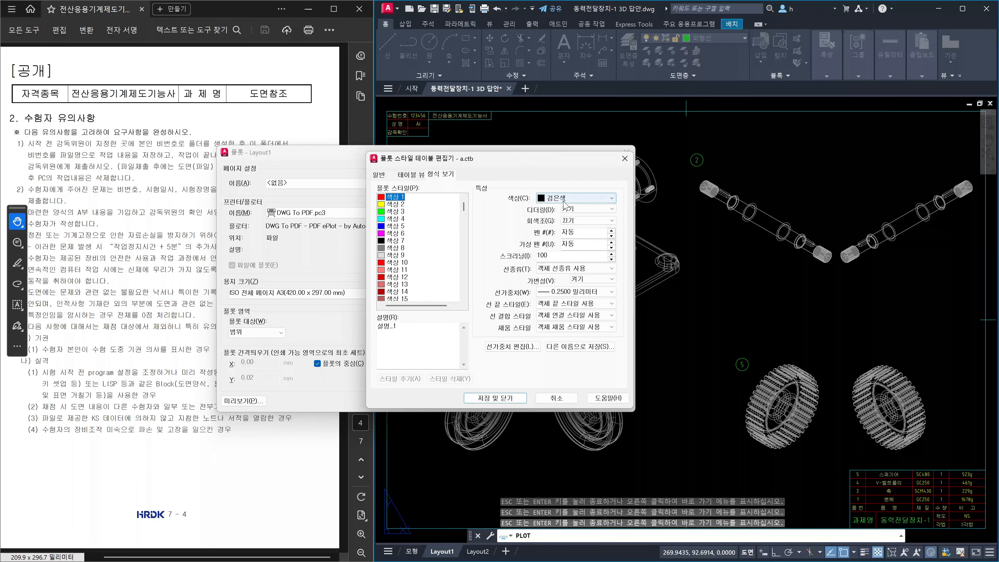
pyautogui.click(401, 204)
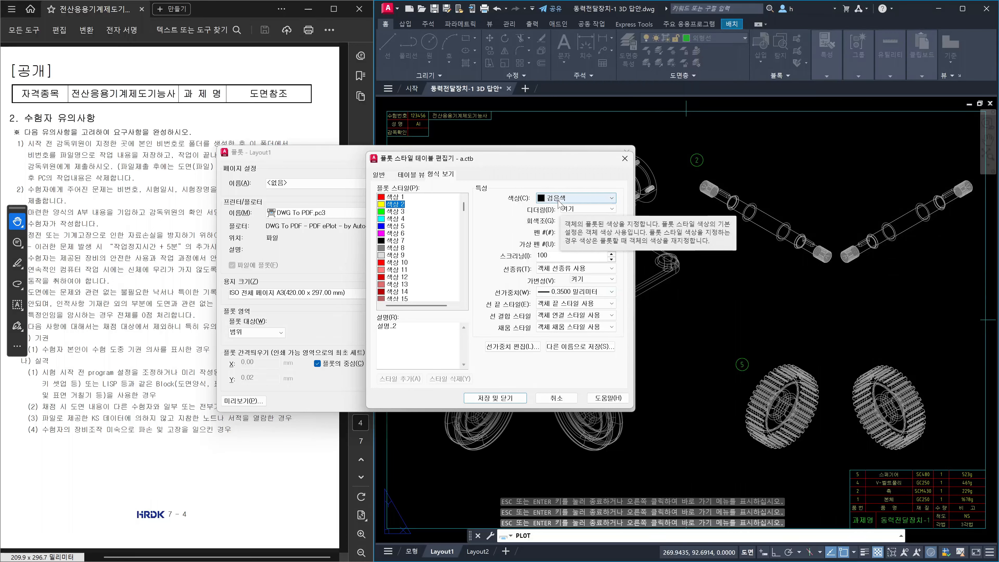
pyautogui.click(396, 211)
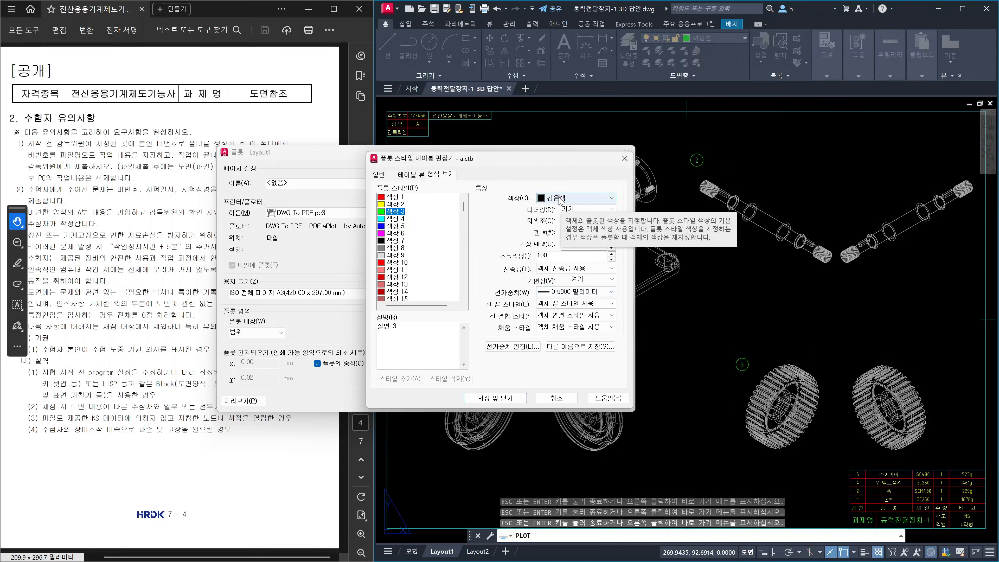
pyautogui.click(395, 227)
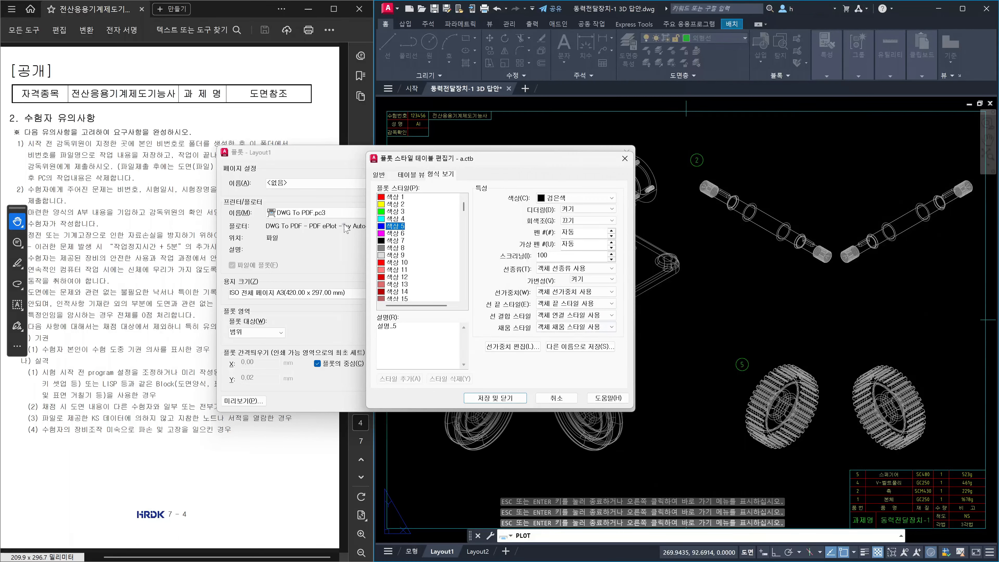
pyautogui.click(397, 219)
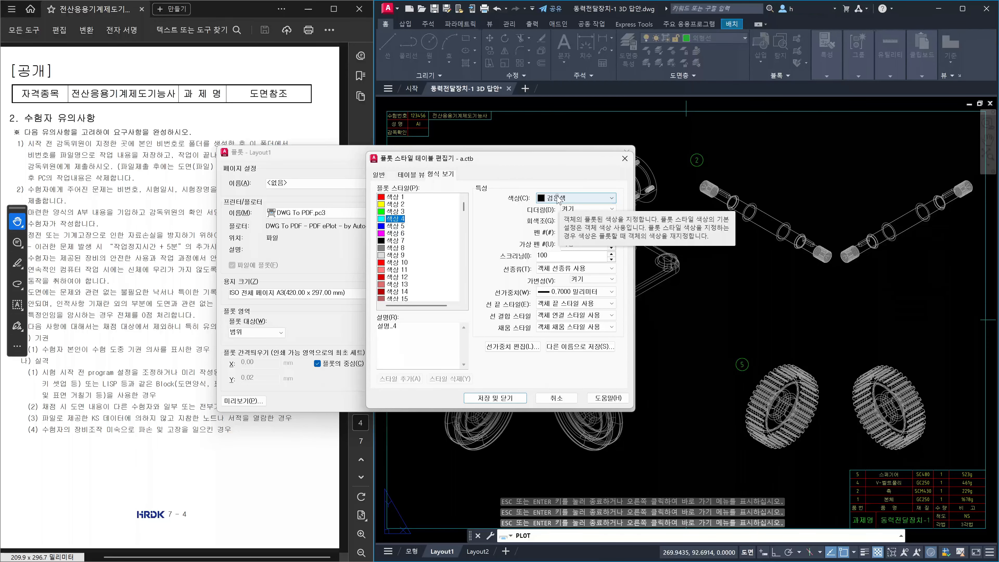
pyautogui.click(625, 159)
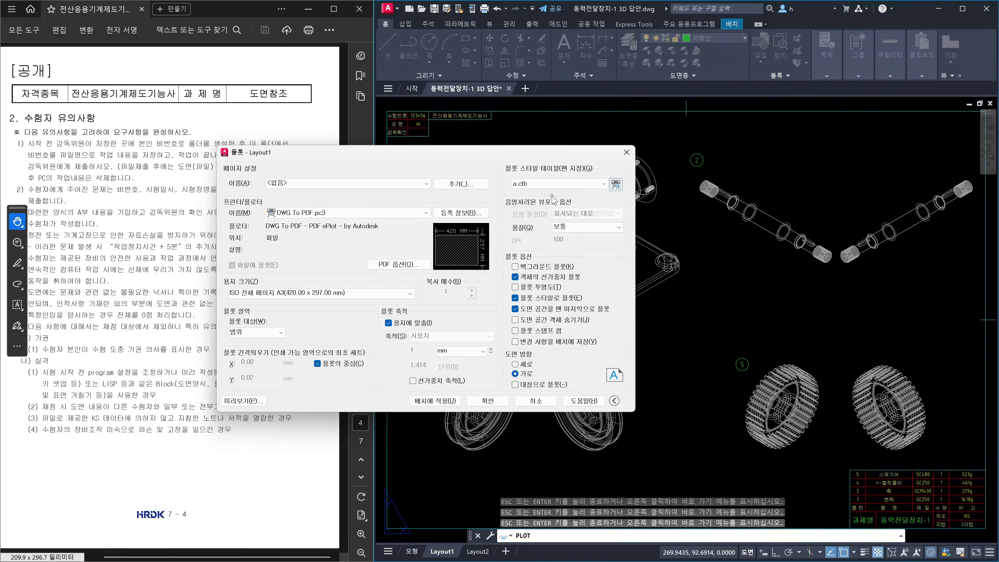
# Preview the Layout1 plot and enlarge the 3D rendering isometric view example on page 2 of the exam PDF.
pyautogui.click(257, 401)
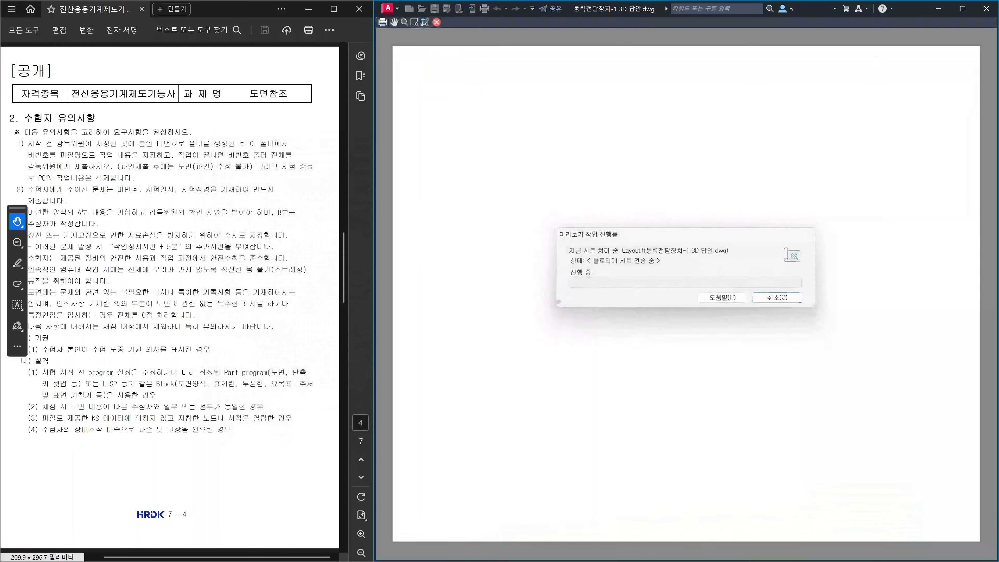
pyautogui.click(178, 288)
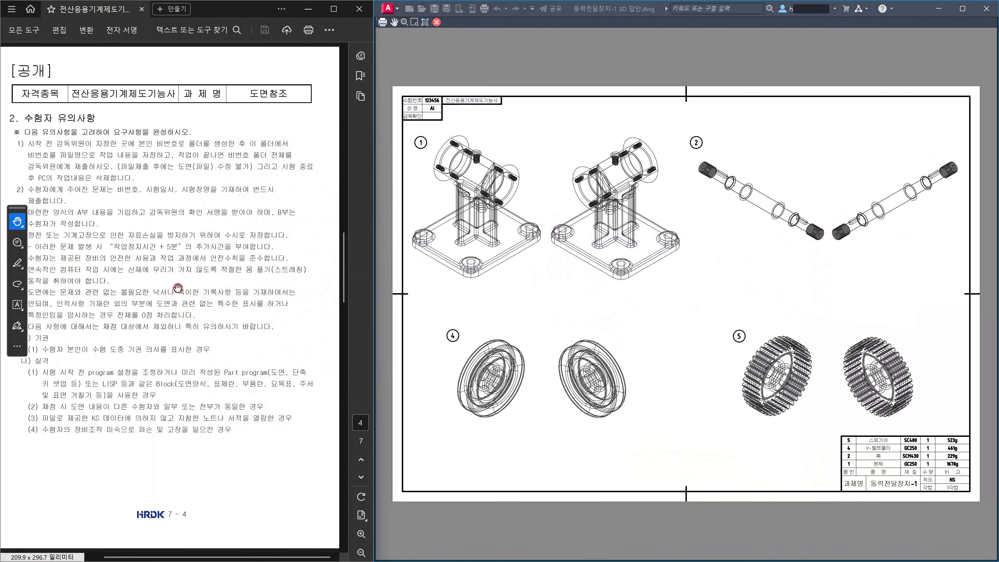
pyautogui.scroll(1, 178, 287)
pyautogui.scroll(1, 177, 288)
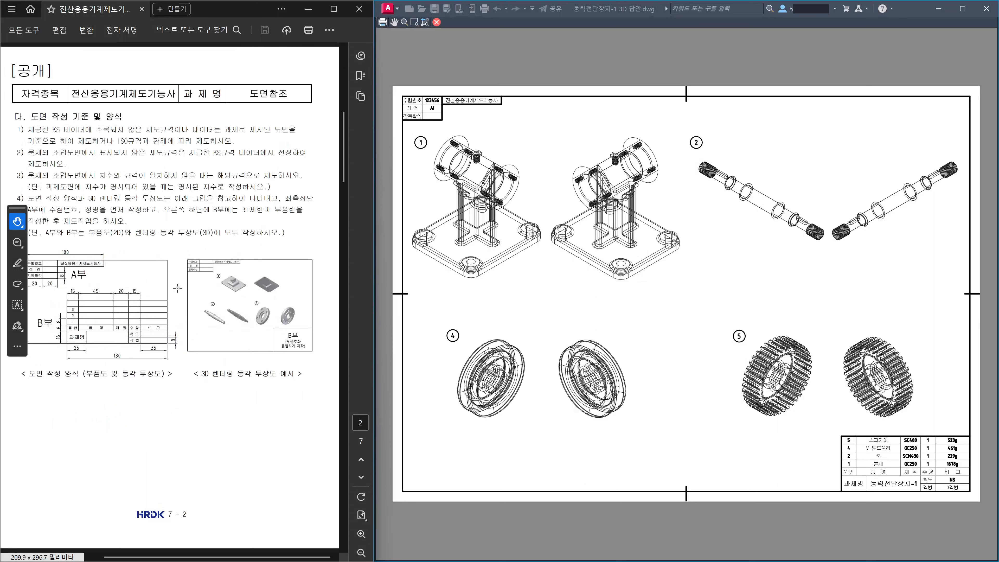
pyautogui.click(243, 328)
pyautogui.keyDown('ctrl'); pyautogui.scroll(2, 233, 326); pyautogui.keyUp('ctrl')
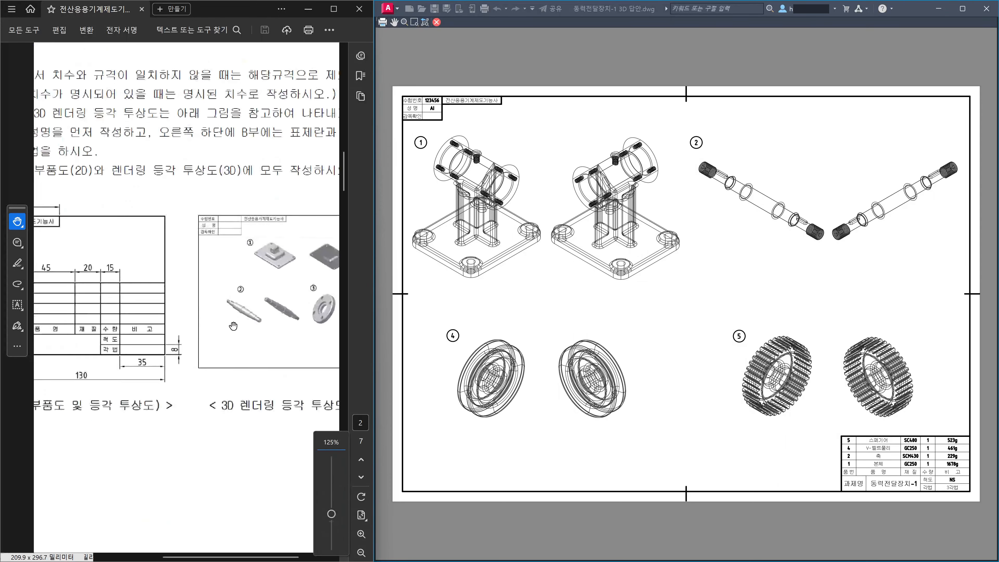
pyautogui.keyDown('ctrl'); pyautogui.scroll(1, 234, 326); pyautogui.keyUp('ctrl')
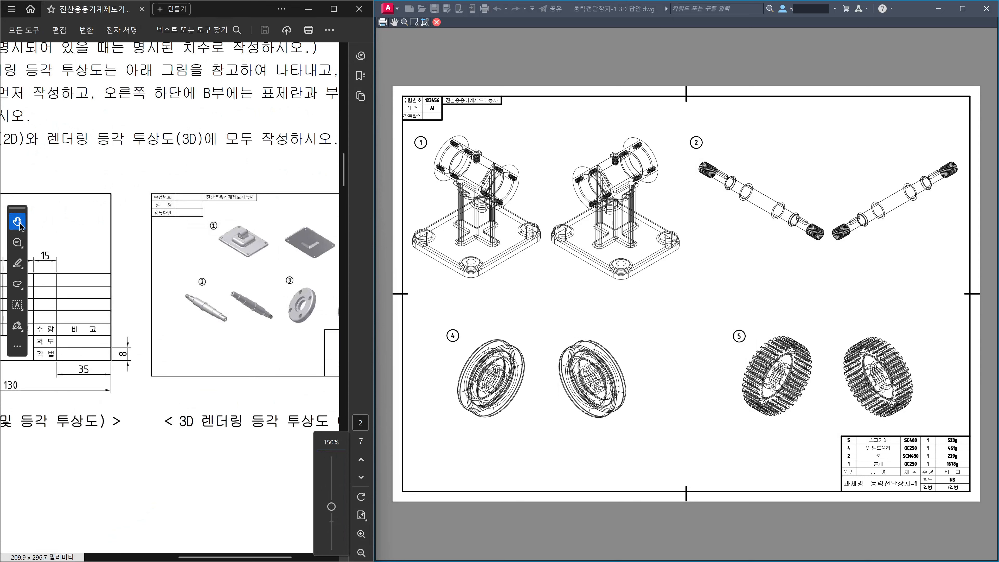
# Move the PDF's floating tools clear of the example, frame its whole sheet, and compare it with the plot preview before closing the preview.
pyautogui.click(20, 214)
pyautogui.moveTo(21, 212); pyautogui.dragTo(12, 52)
pyautogui.moveTo(263, 288)
pyautogui.mouseDown()
pyautogui.moveTo(152, 309)
pyautogui.moveTo(172, 310)
pyautogui.mouseUp()
pyautogui.keyDown('ctrl'); pyautogui.scroll(1, 157, 309); pyautogui.keyUp('ctrl')
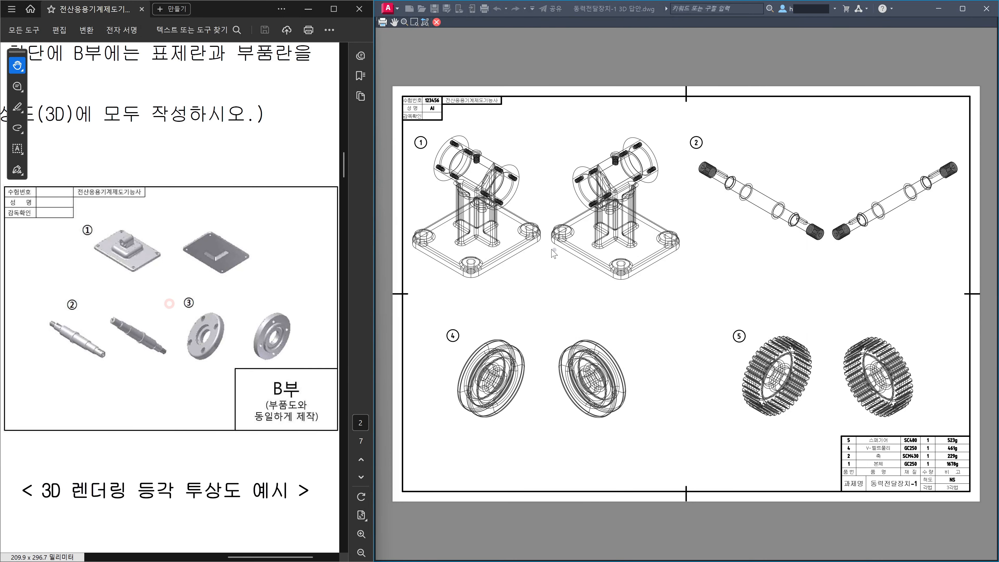
pyautogui.click(443, 267)
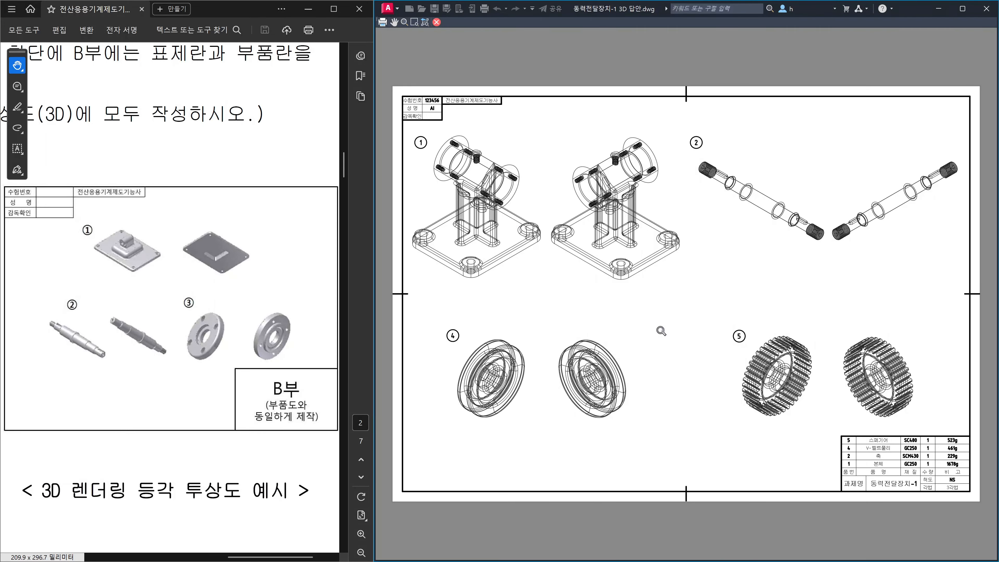
pyautogui.press('Escape')
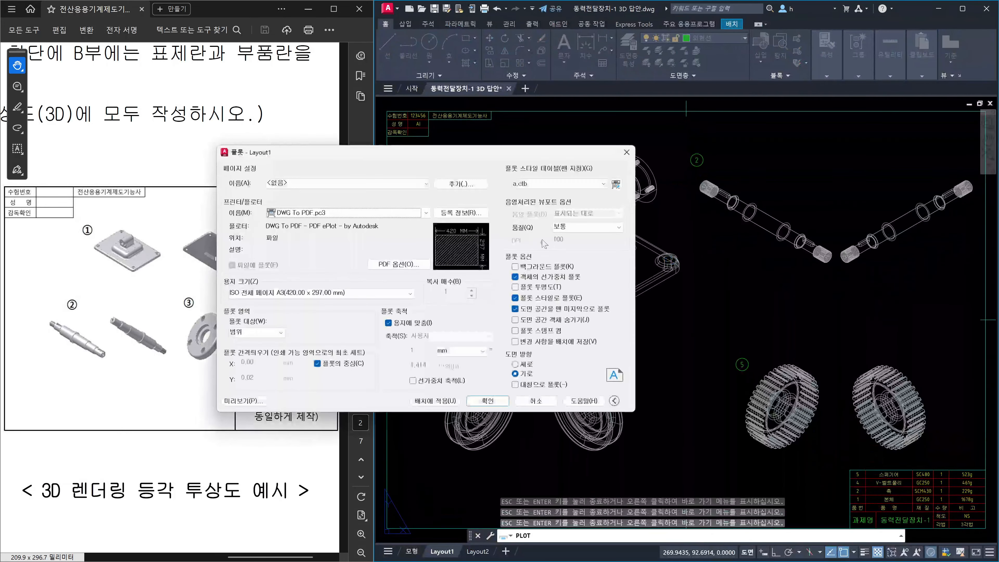
# Cancel the plot setup, reopen the plot settings for Layout1, and check the 음영 플롯 (Shade plot) setting of the shaded viewport options.
pyautogui.click(535, 401)
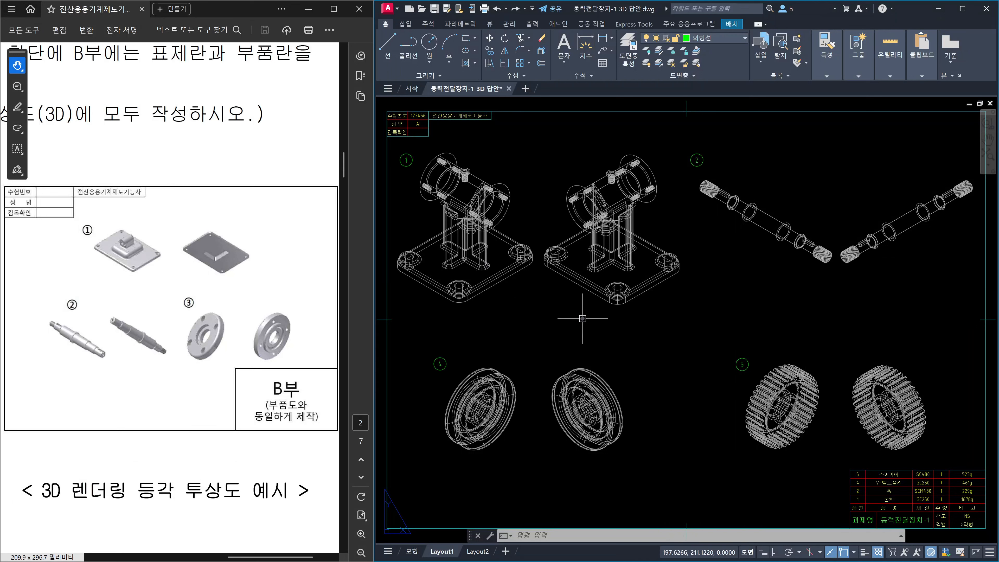
pyautogui.hotkey('ctrl', 'p')
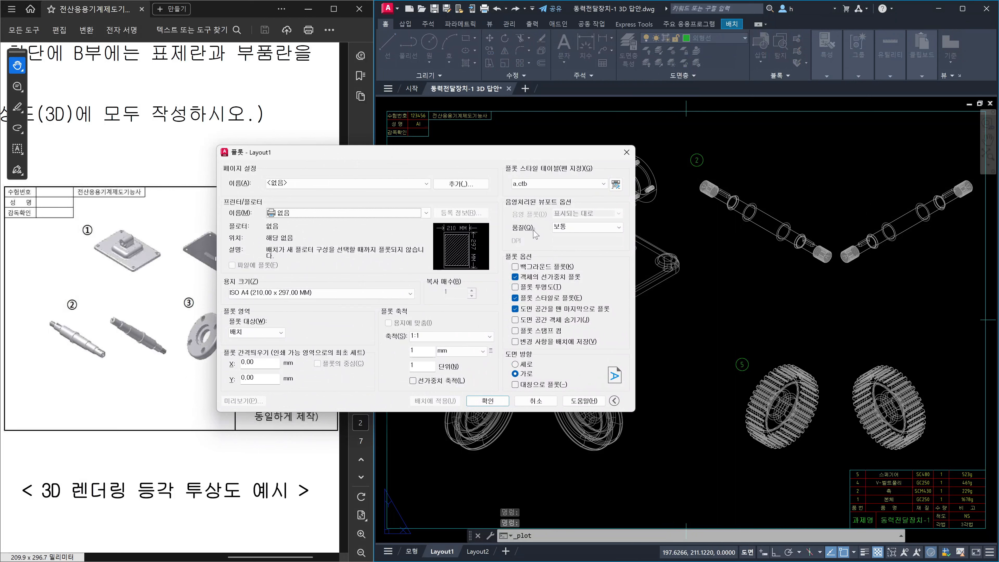
pyautogui.moveTo(501, 191)
pyautogui.mouseDown()
pyautogui.moveTo(630, 221)
pyautogui.moveTo(595, 204)
pyautogui.mouseUp()
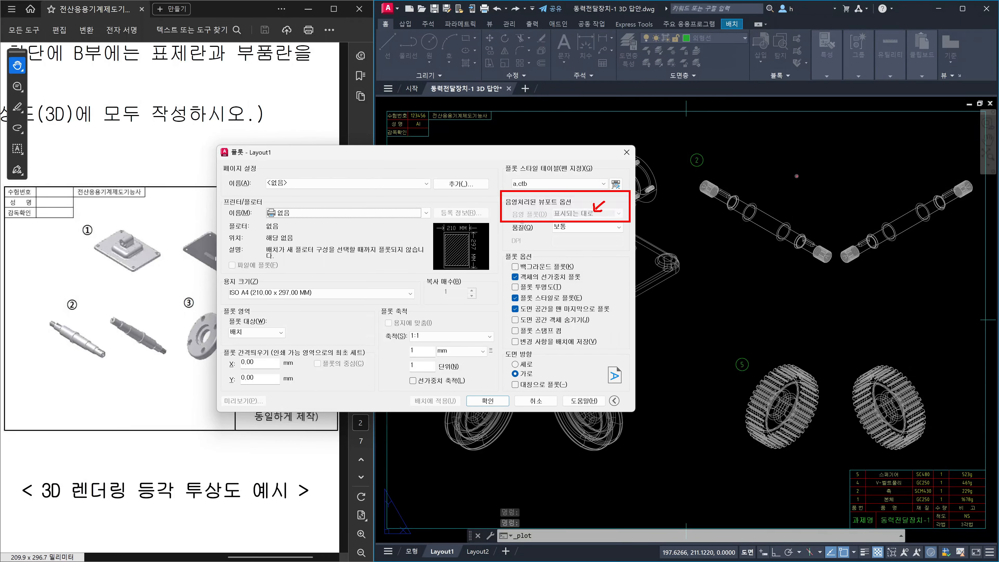
# Try DWG To PDF.pc3, Fax, Microsoft Print to PDF and OneNote (Desktop) as plotters, checking whether 음영 플롯 (Shade plot) can be changed.
pyautogui.moveTo(806, 158)
pyautogui.mouseDown()
pyautogui.moveTo(787, 192)
pyautogui.moveTo(803, 191)
pyautogui.mouseUp()
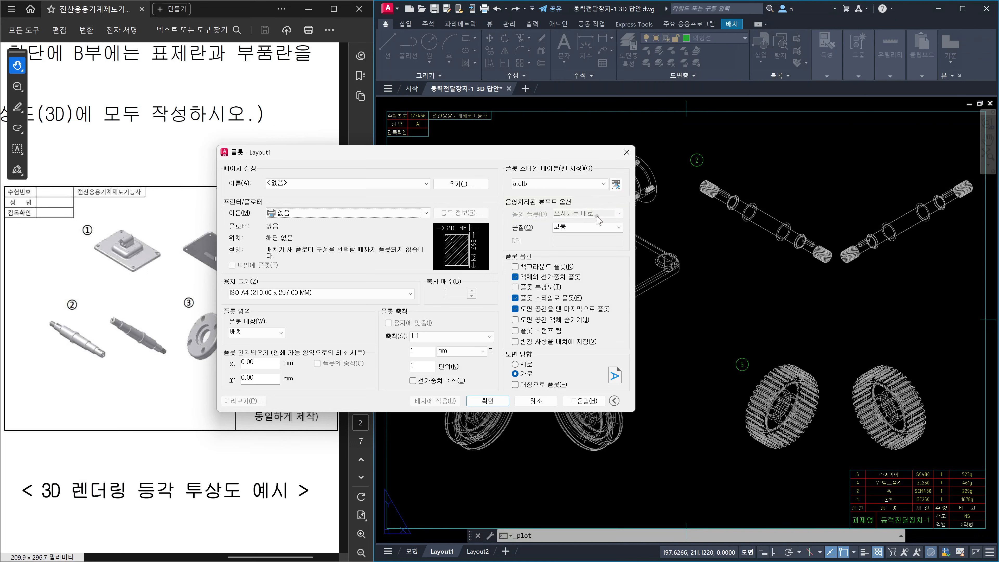
pyautogui.click(615, 214)
pyautogui.click(426, 213)
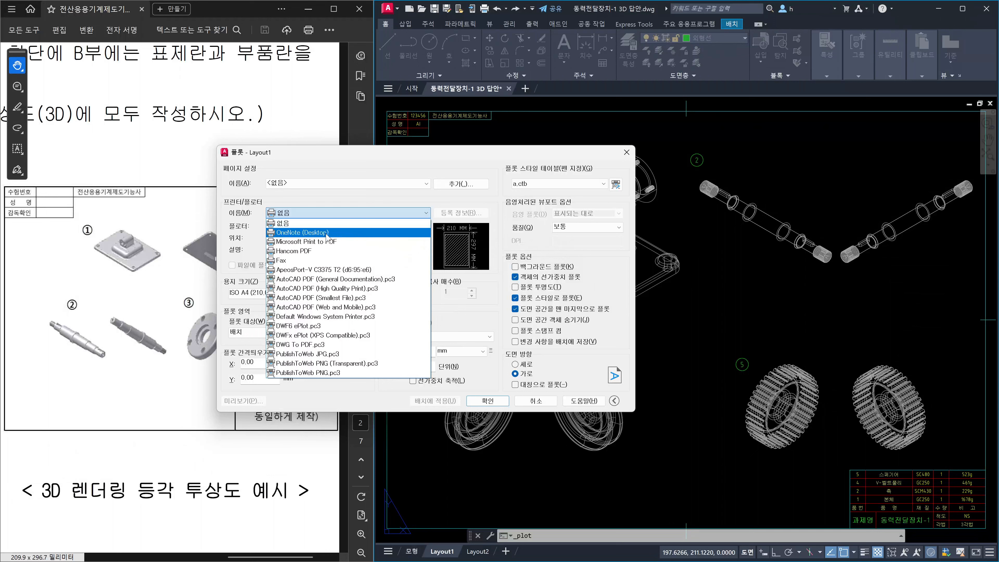
pyautogui.click(301, 345)
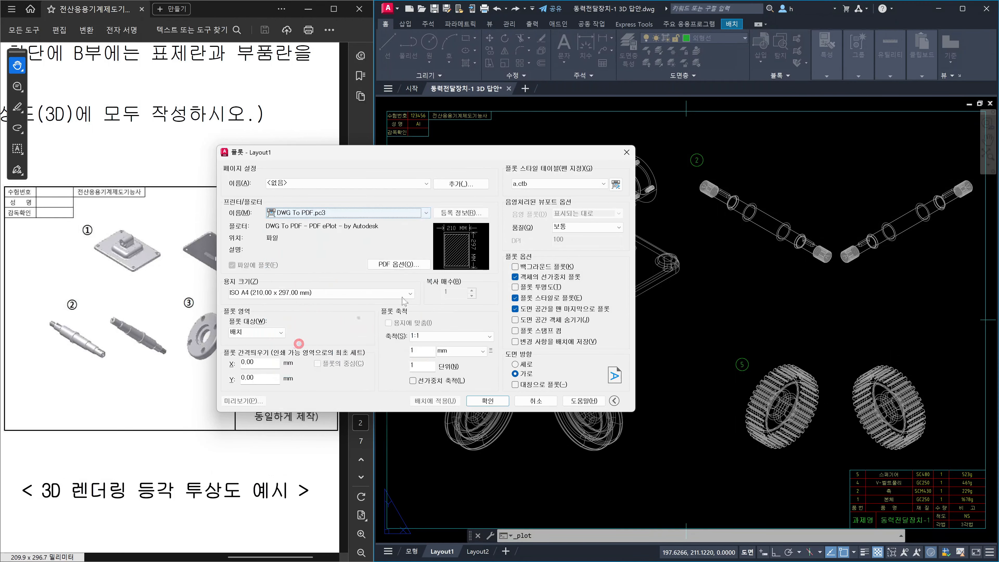
pyautogui.click(387, 214)
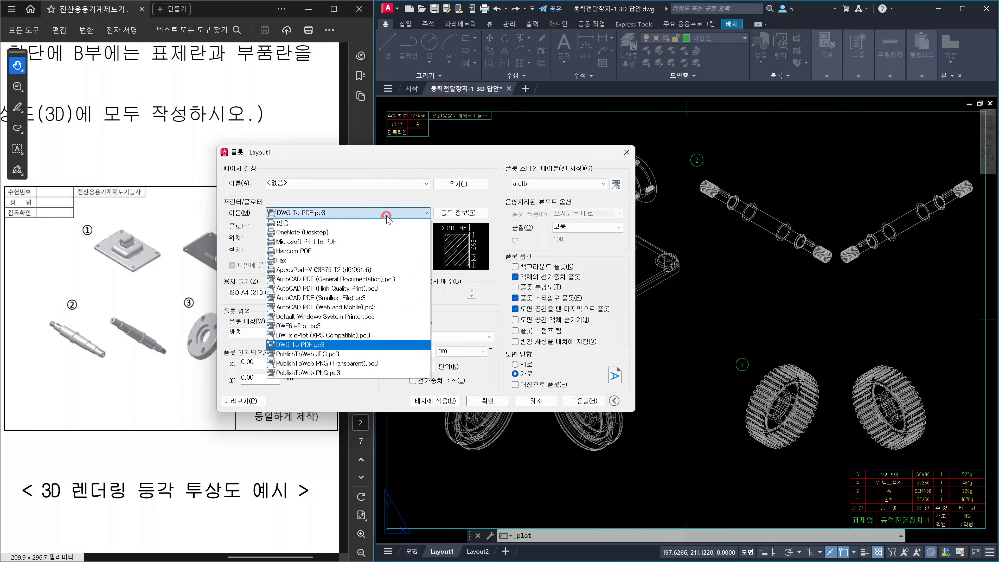
pyautogui.click(325, 260)
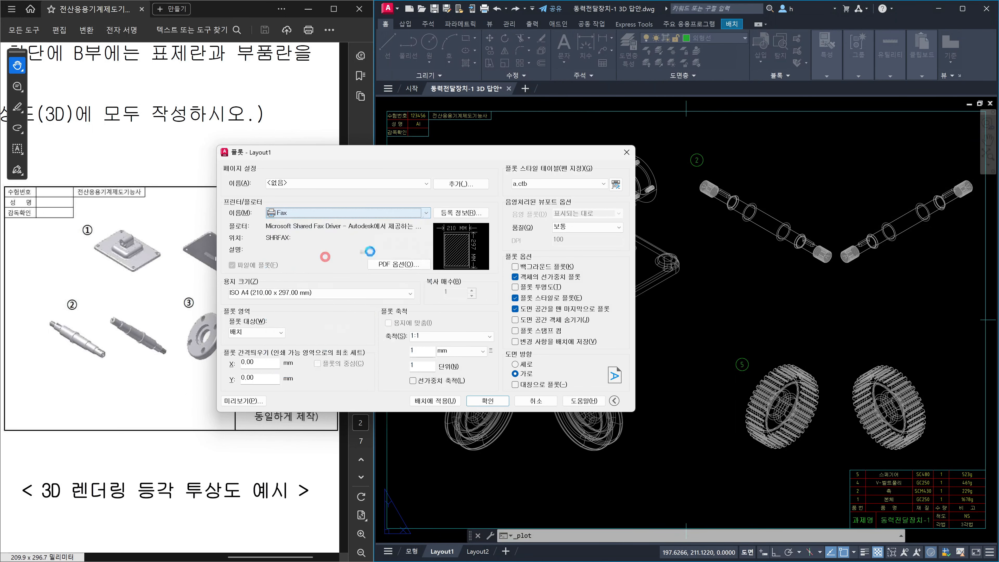
pyautogui.click(384, 212)
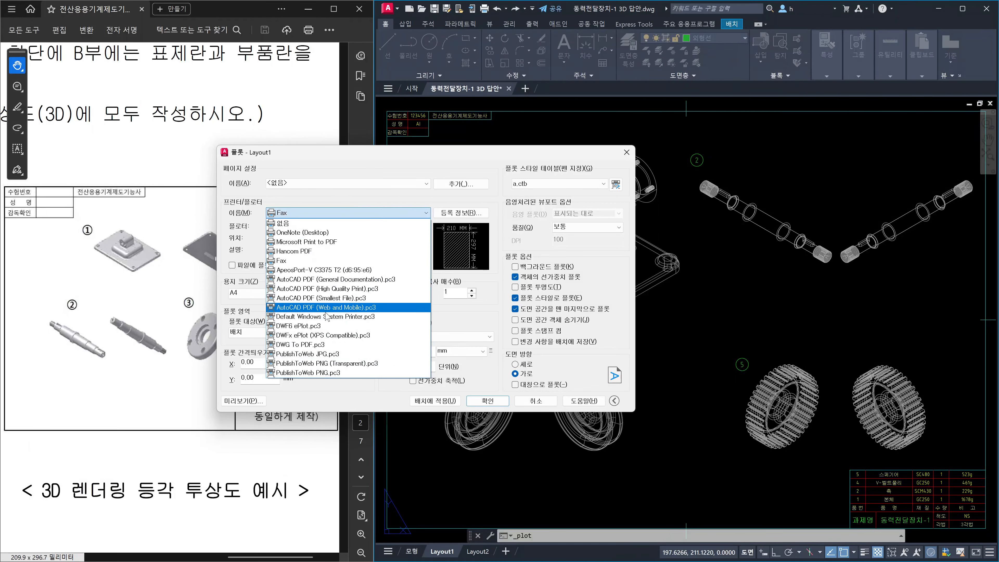
pyautogui.click(302, 241)
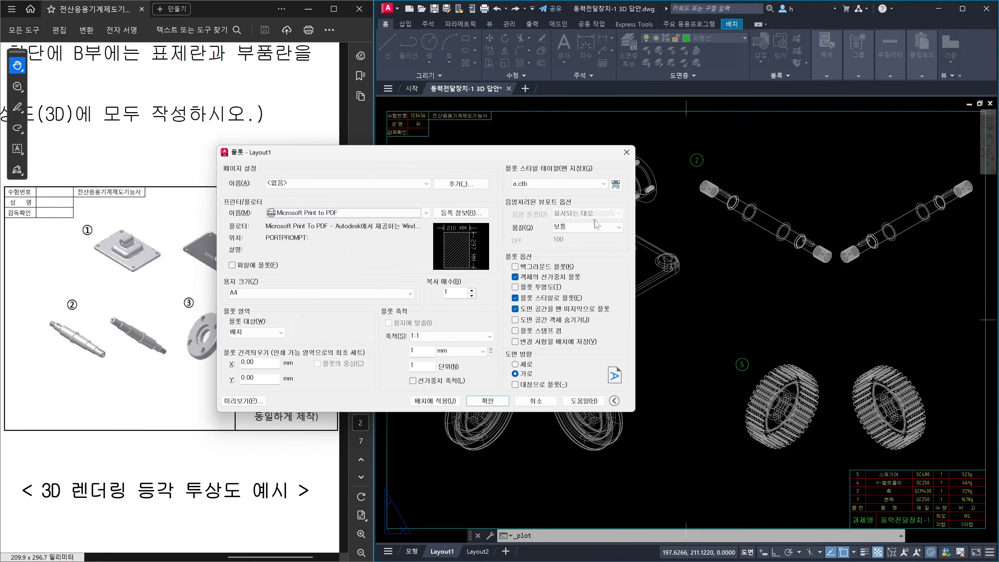
pyautogui.click(369, 212)
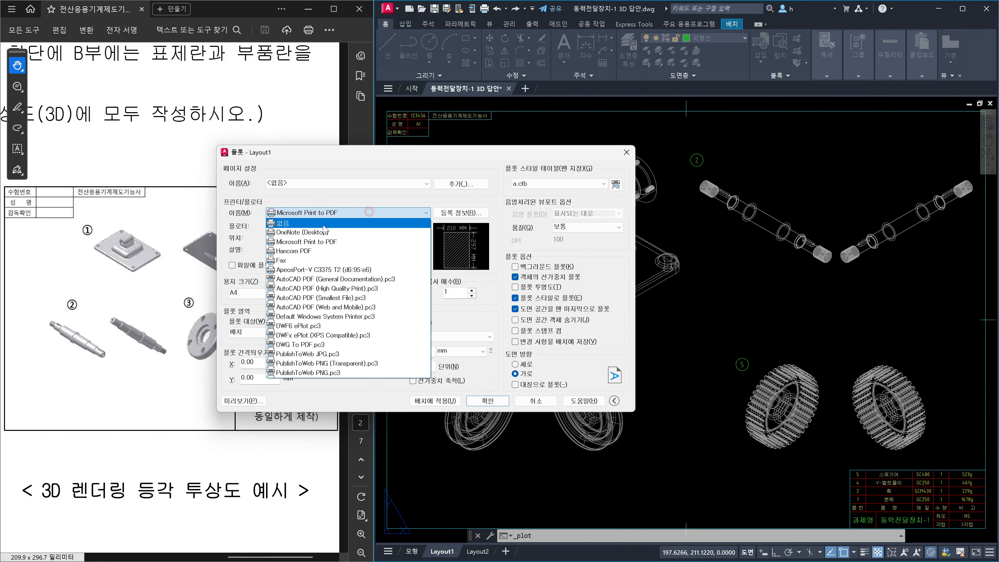
pyautogui.click(316, 233)
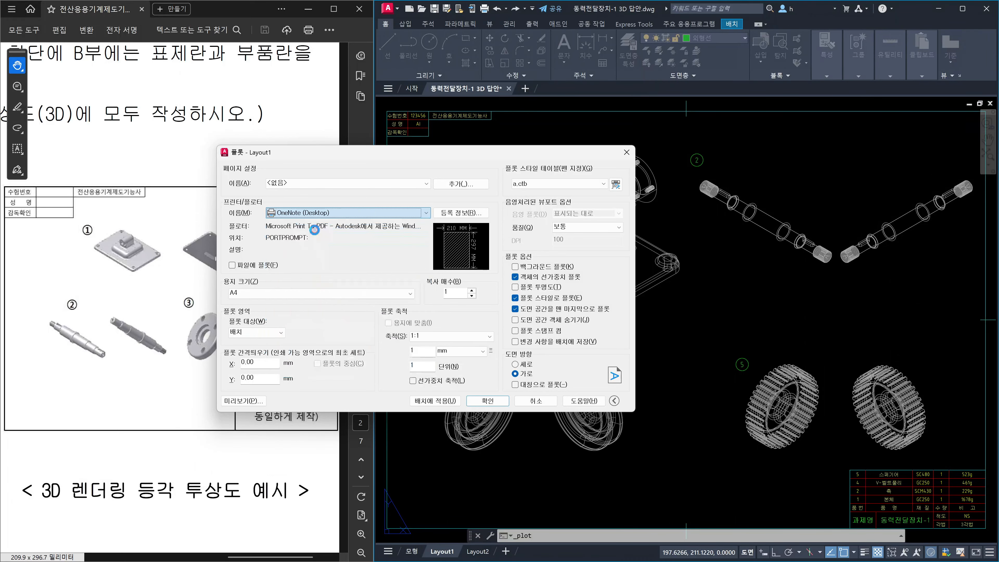
pyautogui.press('Escape')
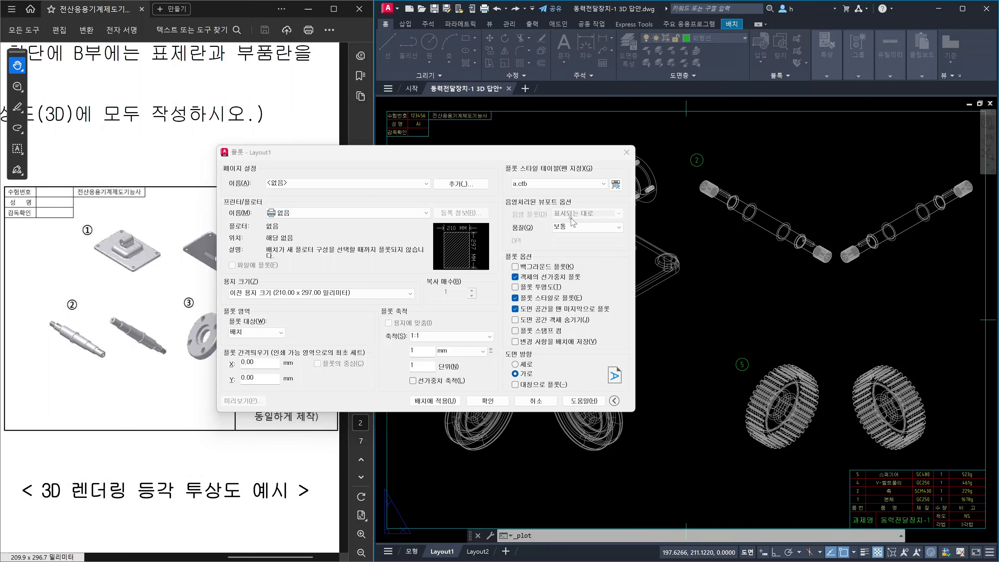
pyautogui.hotkey('ctrl', '2')
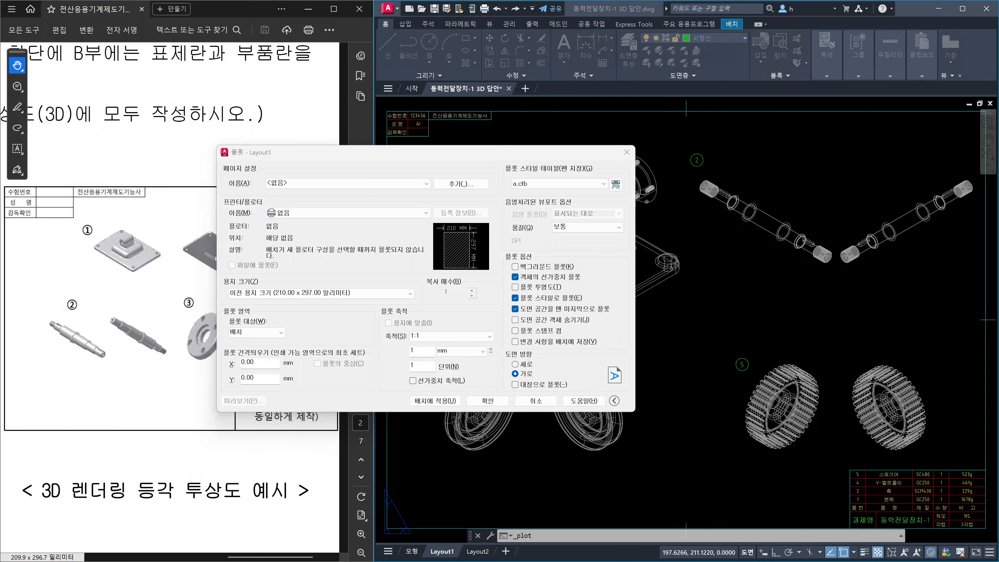
pyautogui.moveTo(643, 197)
pyautogui.mouseDown()
pyautogui.moveTo(644, 218)
pyautogui.moveTo(628, 217)
pyautogui.moveTo(652, 226)
pyautogui.mouseUp()
pyautogui.moveTo(846, 290)
pyautogui.mouseDown()
pyautogui.moveTo(843, 311)
pyautogui.moveTo(871, 311)
pyautogui.moveTo(912, 280)
pyautogui.moveTo(908, 310)
pyautogui.mouseUp()
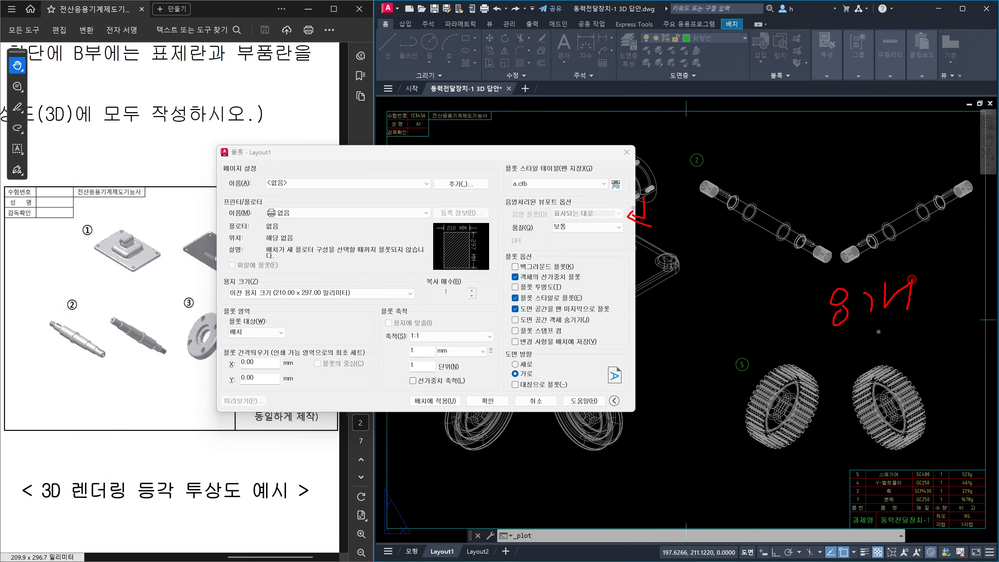
pyautogui.moveTo(825, 334); pyautogui.dragTo(919, 323)
pyautogui.moveTo(843, 136); pyautogui.dragTo(805, 199)
pyautogui.moveTo(867, 152); pyautogui.dragTo(887, 197)
pyautogui.moveTo(864, 181); pyautogui.dragTo(899, 163)
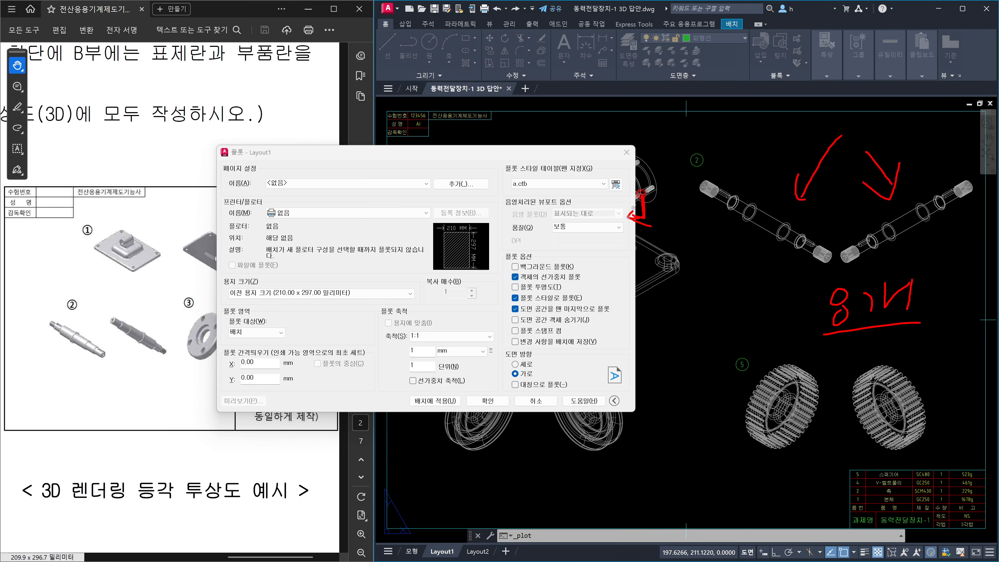
pyautogui.moveTo(632, 208)
pyautogui.mouseDown()
pyautogui.moveTo(622, 215)
pyautogui.moveTo(637, 224)
pyautogui.mouseUp()
pyautogui.press('Escape')
# Try to change 음영 플롯 (Shade plot) with DWG To PDF.pc3 as the plotter, and cancel the plot setup.
pyautogui.click(426, 213)
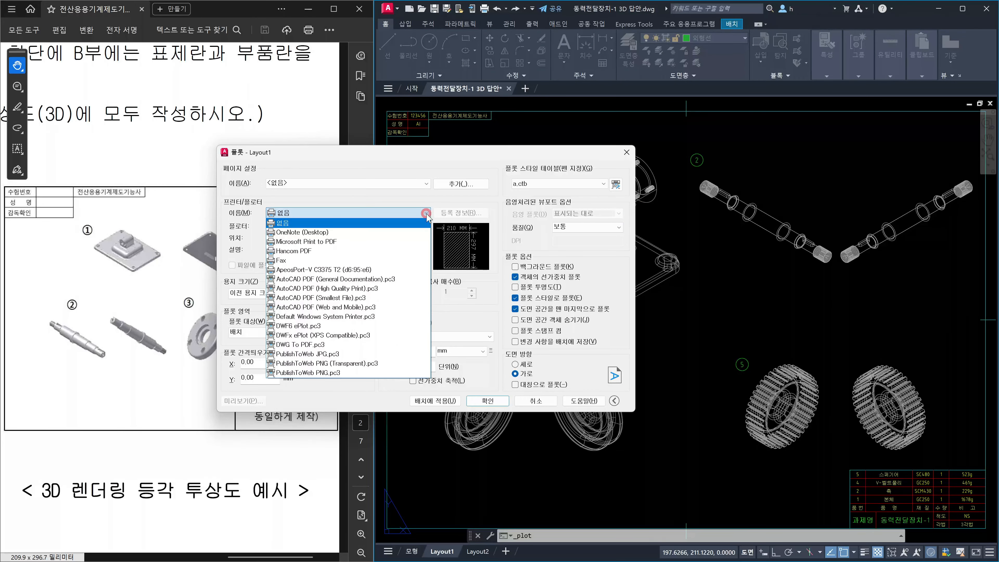
pyautogui.click(318, 346)
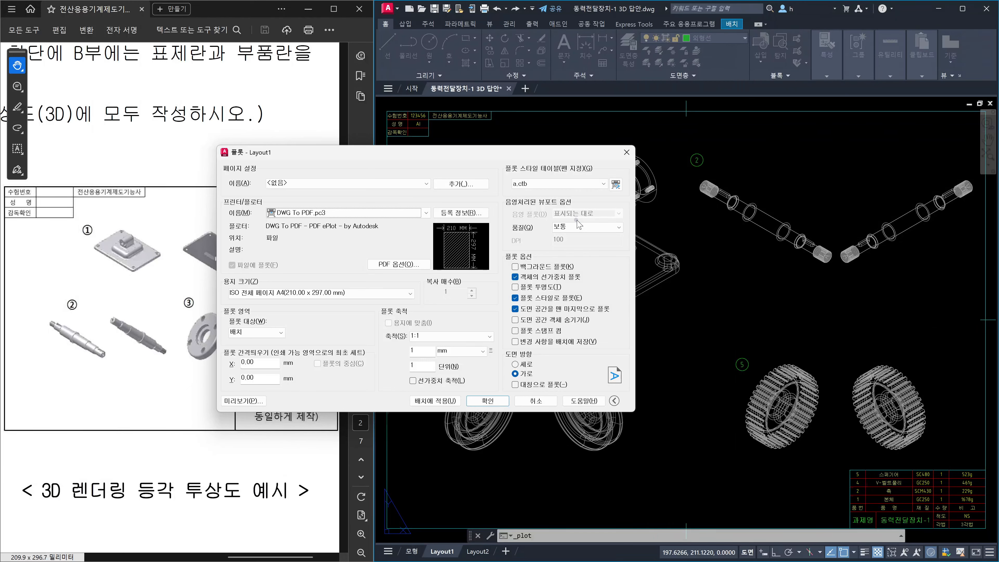
pyautogui.click(605, 213)
pyautogui.click(527, 404)
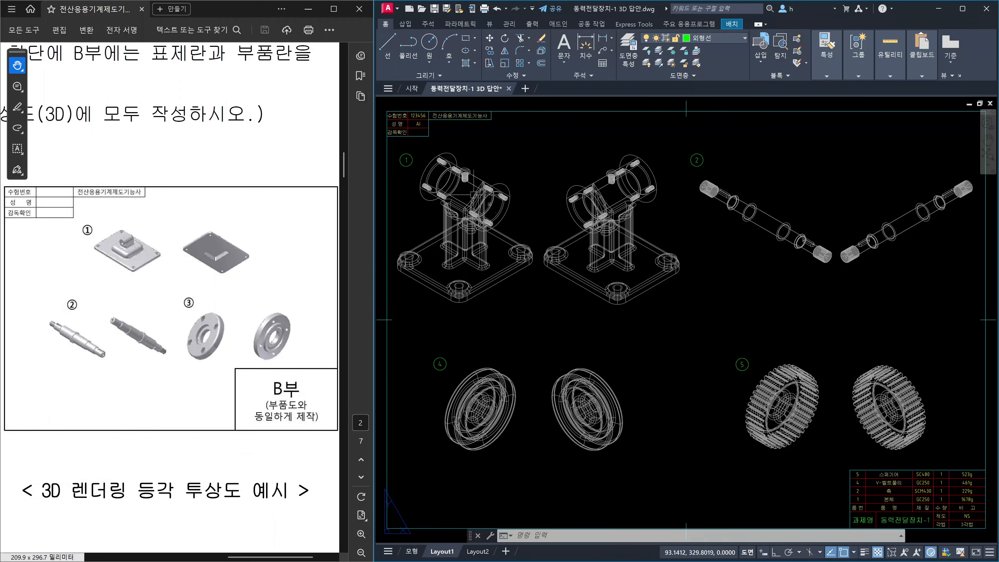
# Activate the viewport with the first view of part 1 and try the 와이어프레임 (Wireframe) and 숨김 (Hidden) visual styles through VSCURRENT.
pyautogui.doubleClick(427, 218)
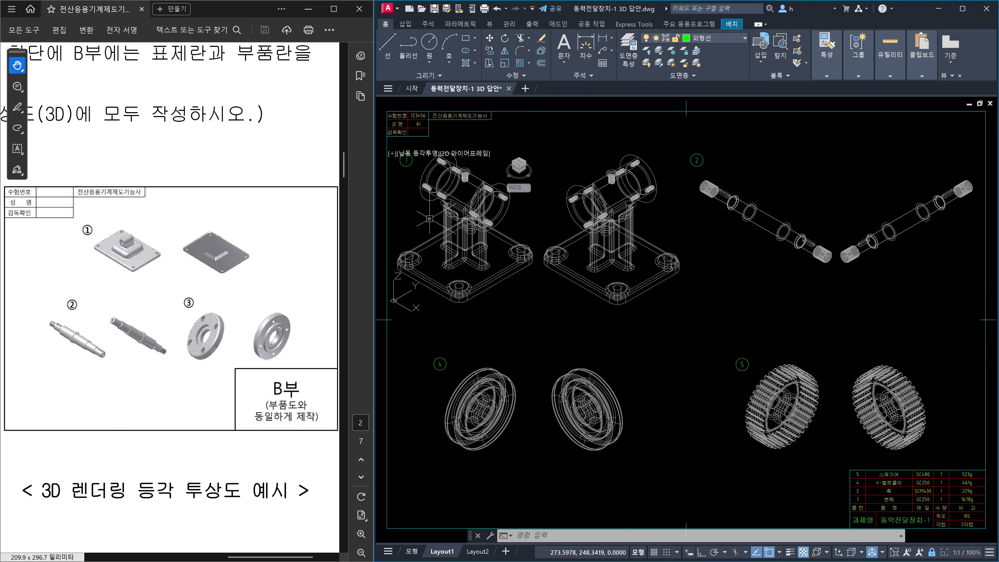
pyautogui.write('VS')
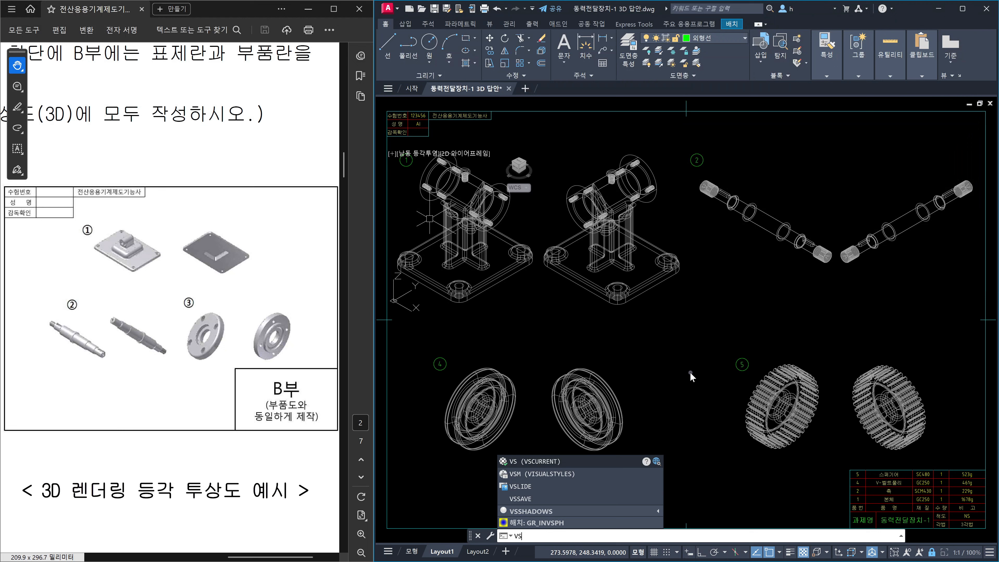
pyautogui.press('Return')
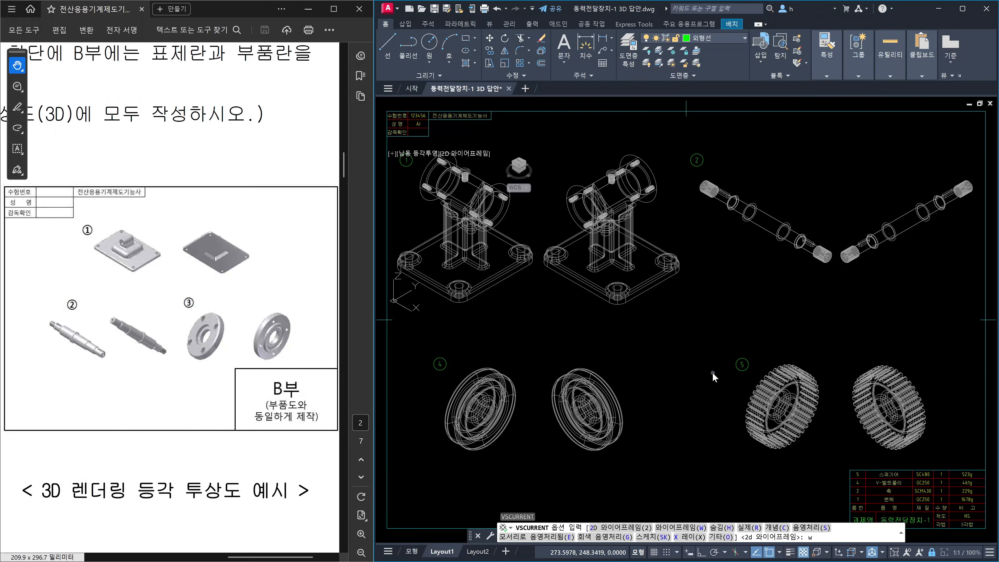
pyautogui.press('Return')
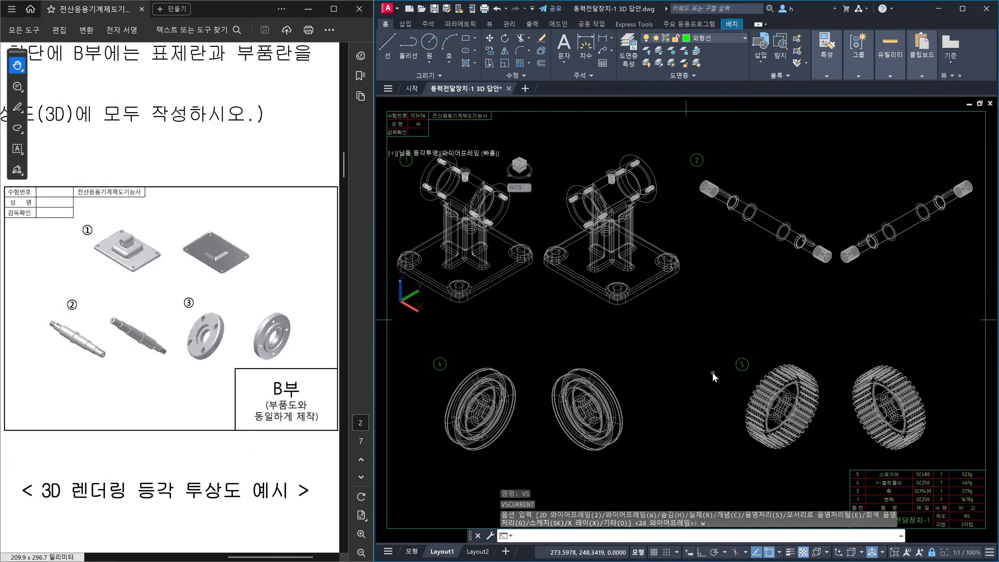
pyautogui.press('Return')
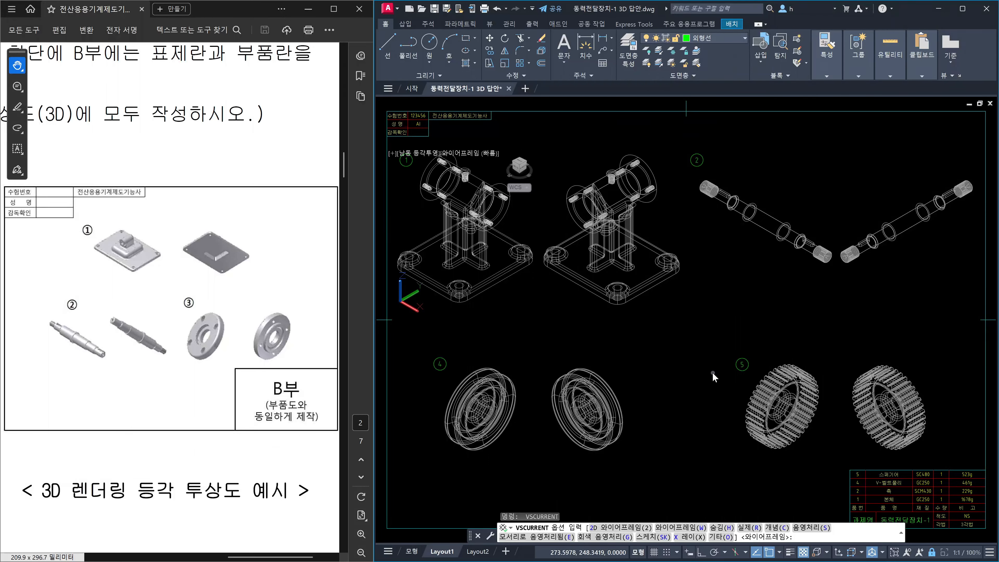
pyautogui.write('h')
pyautogui.press('Return')
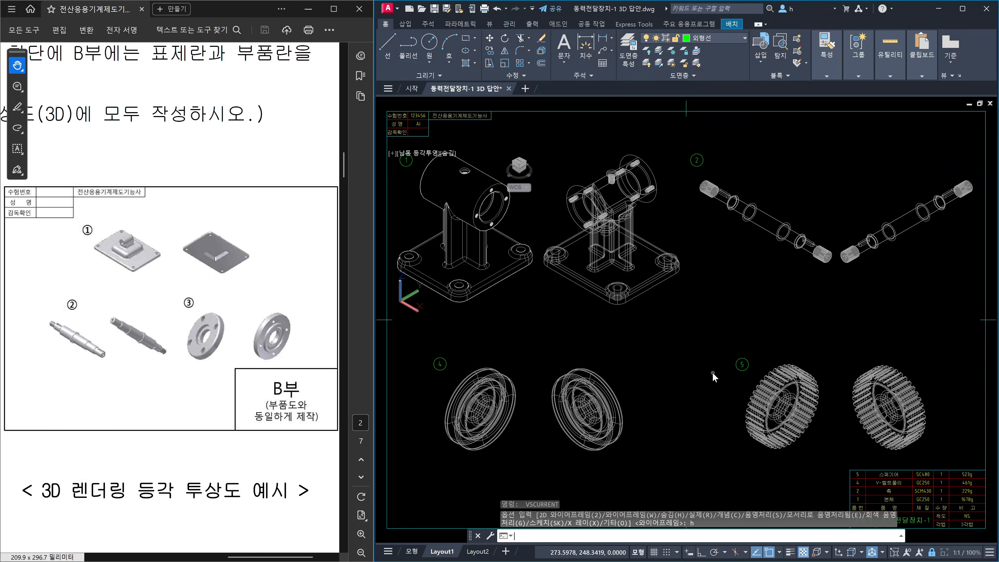
# Alternate part 1's active viewport twice between the 실제 (Realistic) and 개념 (Conceptual) visual styles to compare their shading.
pyautogui.press('Return')
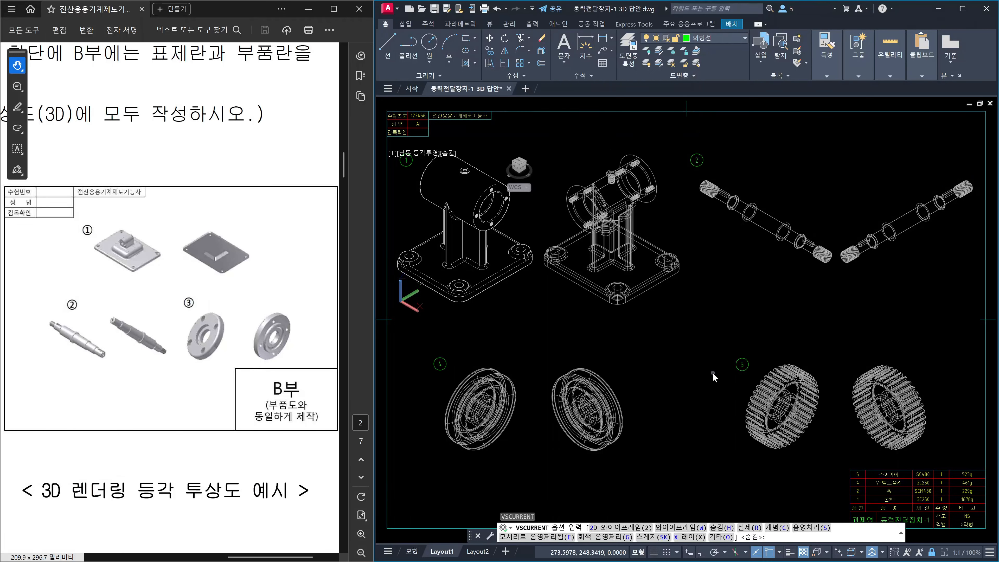
pyautogui.write('r')
pyautogui.press('Return')
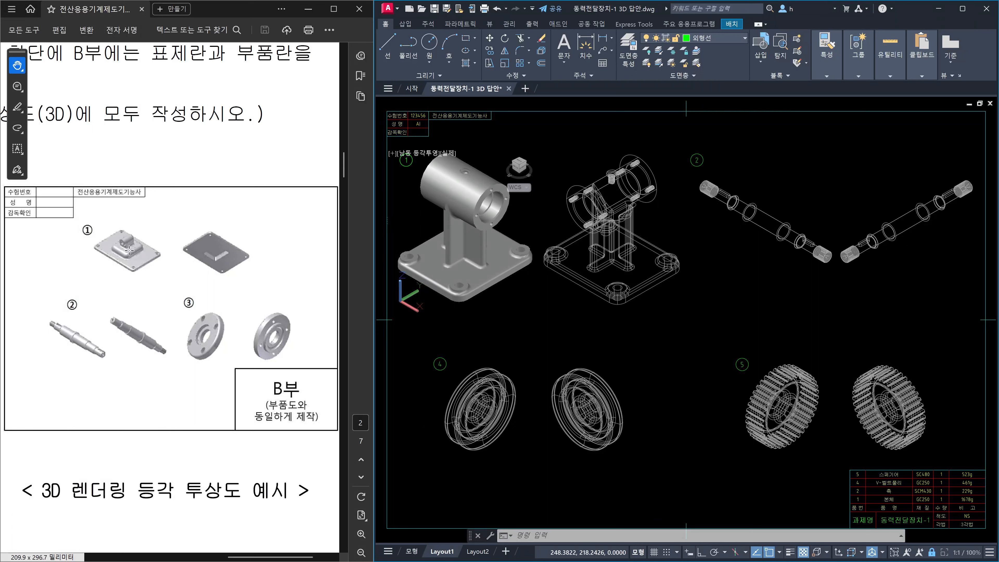
pyautogui.press('space')
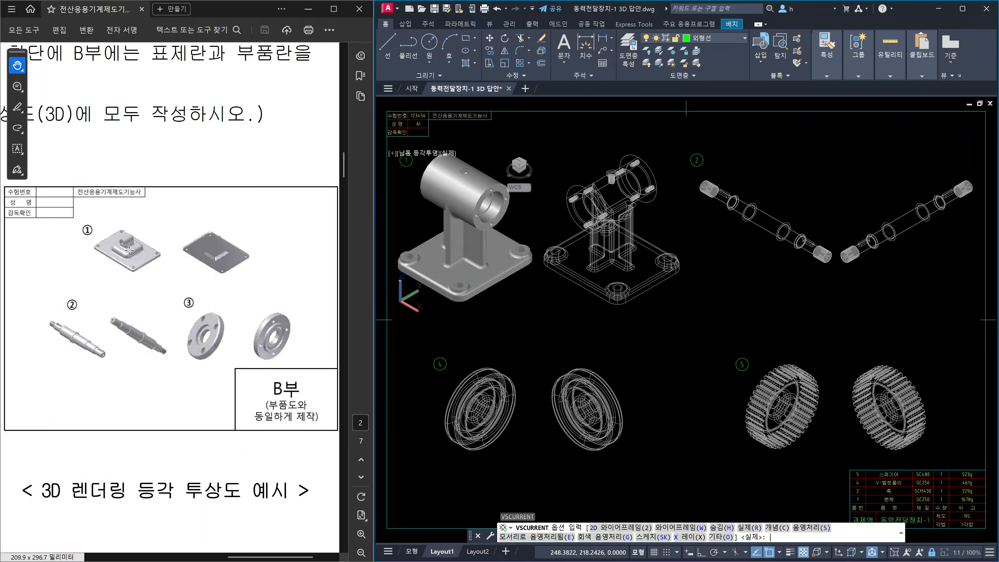
pyautogui.write('c')
pyautogui.press('Return')
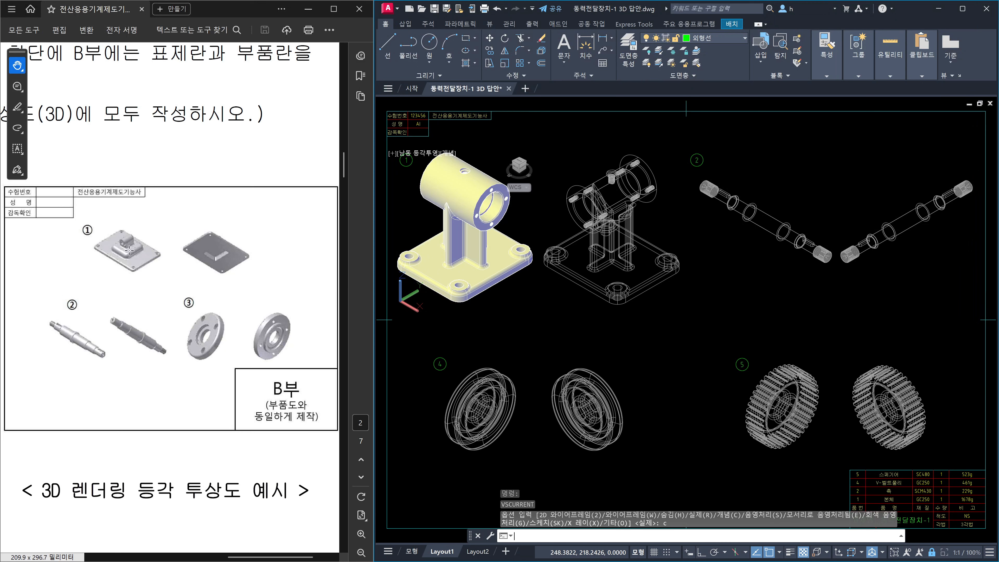
pyautogui.press('Return')
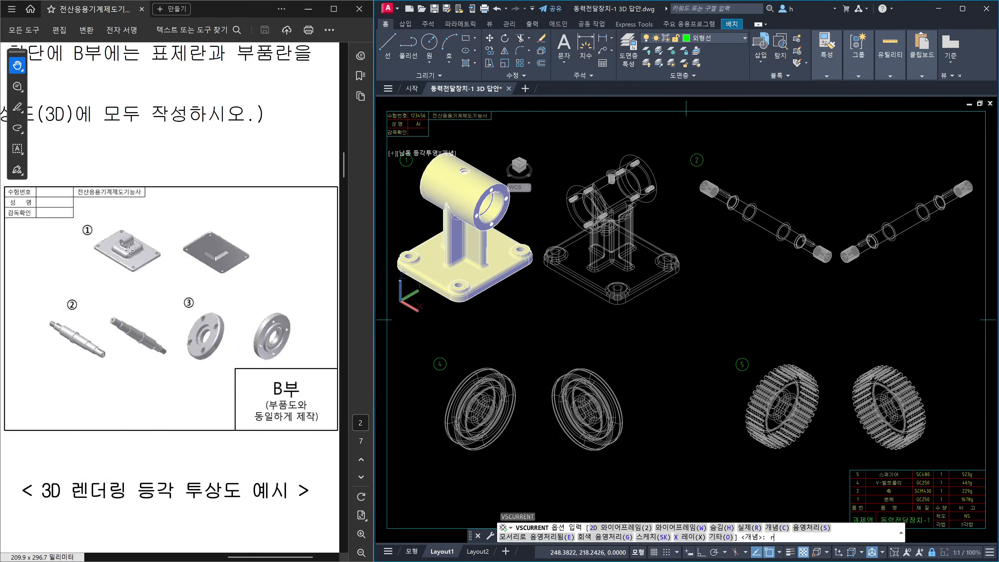
pyautogui.write('r')
pyautogui.press('Return')
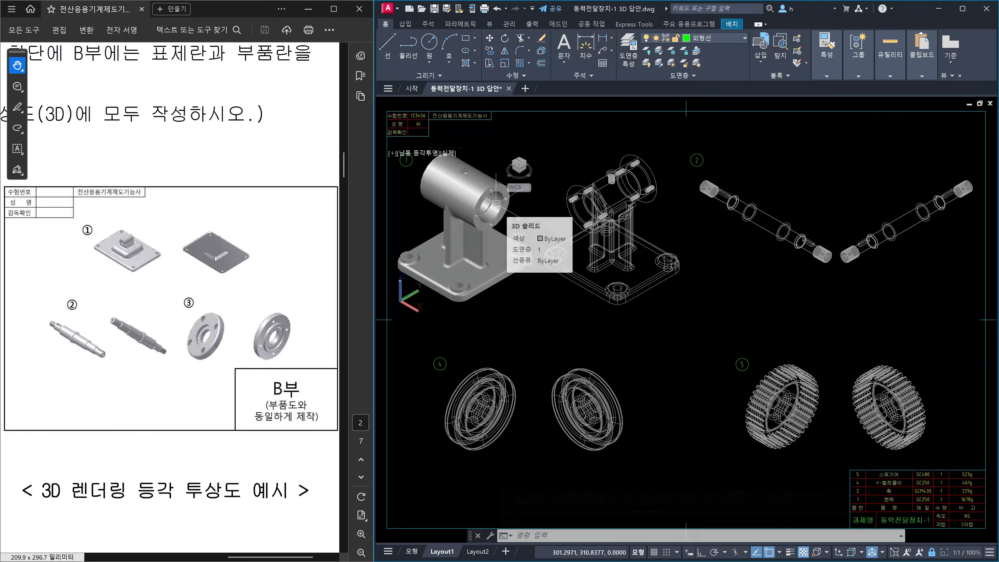
pyautogui.press('space')
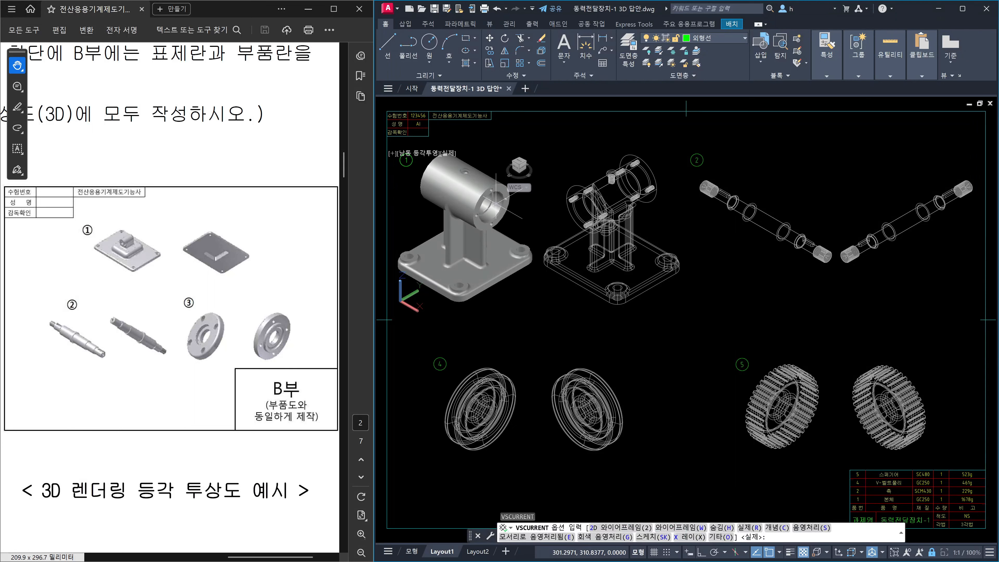
pyautogui.write('c')
pyautogui.press('Return')
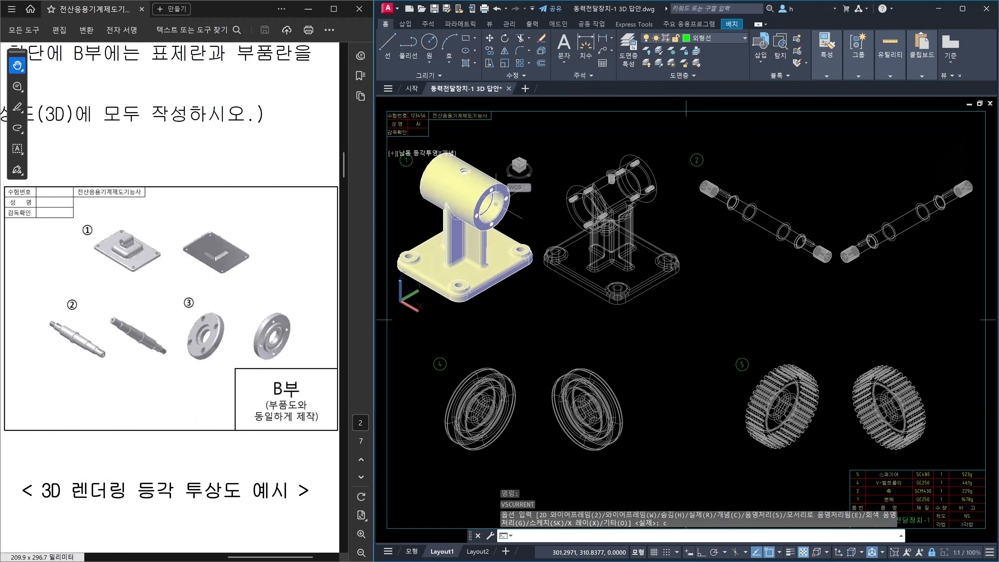
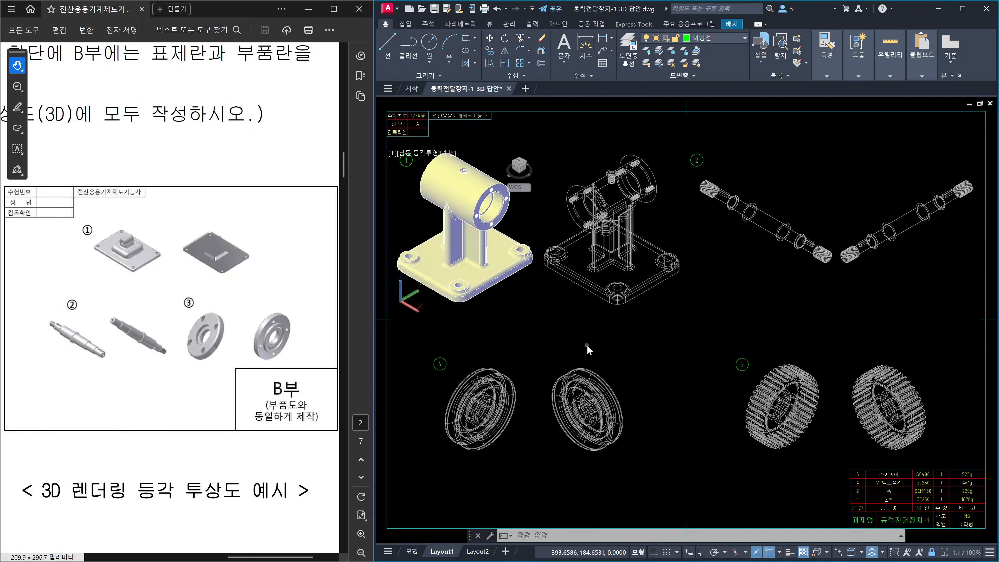
# Try the 음영처리 (Shaded) visual style on part 1's active viewport.
pyautogui.write('vs')
pyautogui.press('Return')
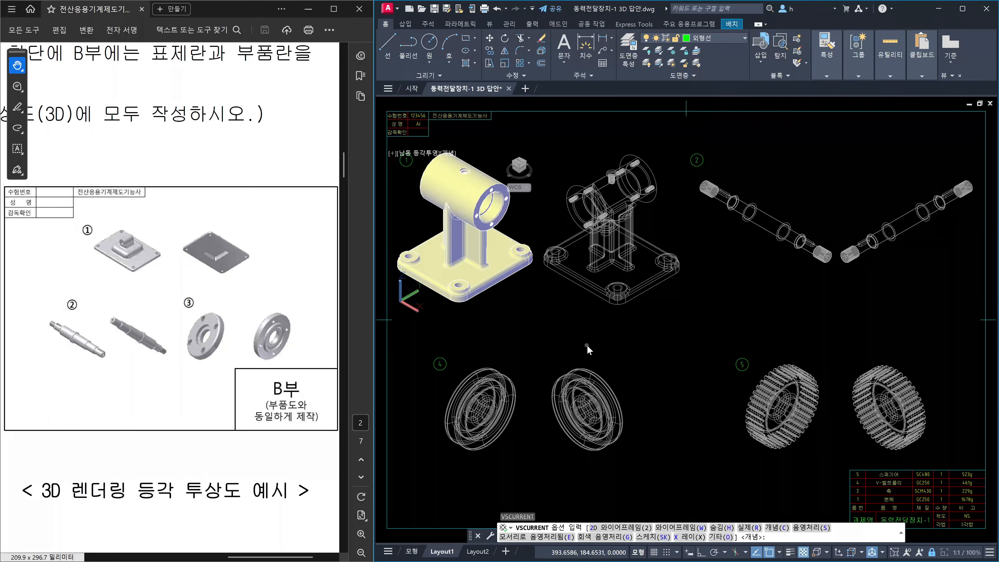
pyautogui.write('s')
pyautogui.press('Return')
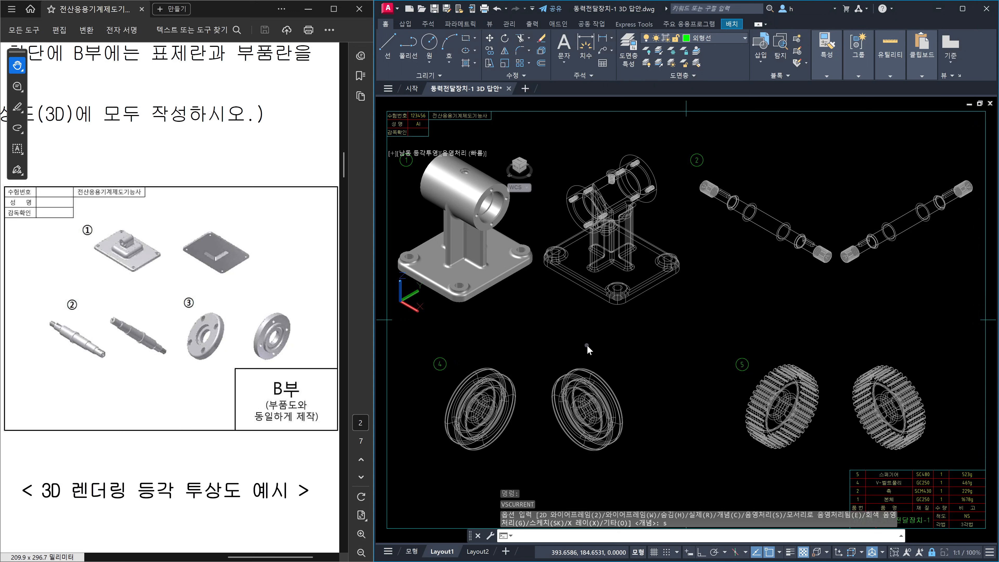
# Set the visual style of part 1's active viewport to 실제 (Realistic).
pyautogui.press('Return')
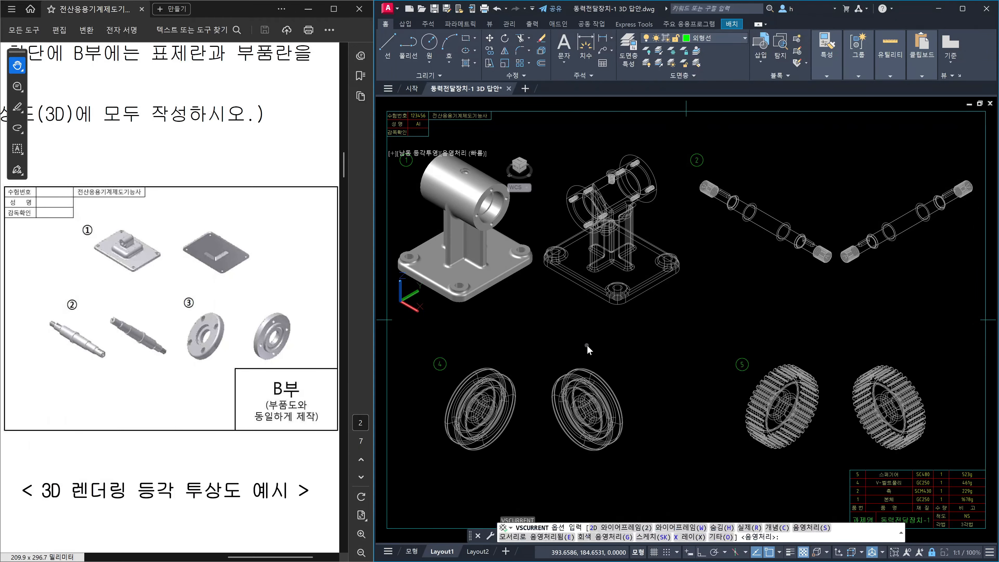
pyautogui.write('r')
pyautogui.press('Return')
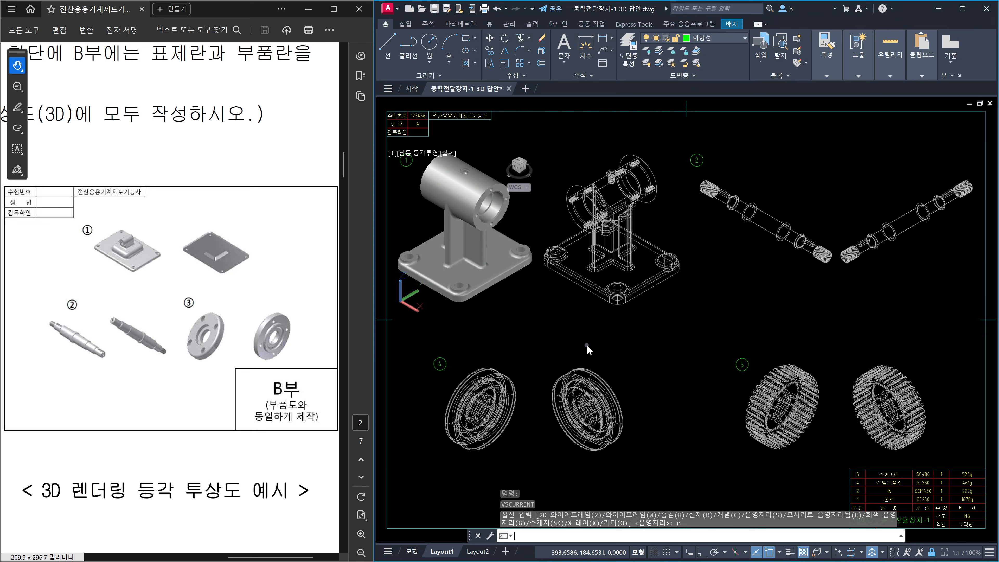
# Alternate part 1's active viewport between the 음영처리 (Shaded) and 실제 (Realistic) visual styles to compare their shading.
pyautogui.press('Return')
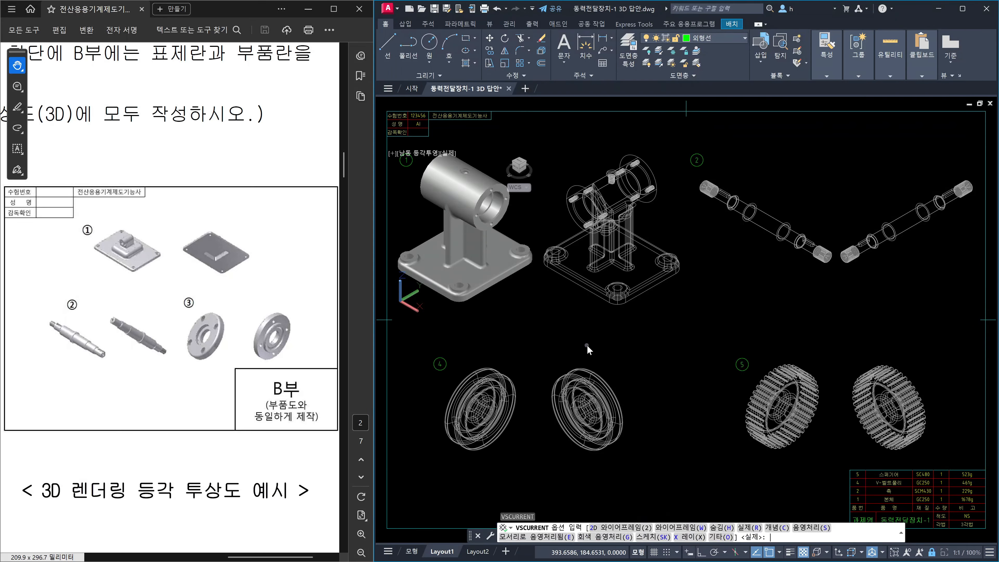
pyautogui.write('s')
pyautogui.press('Return')
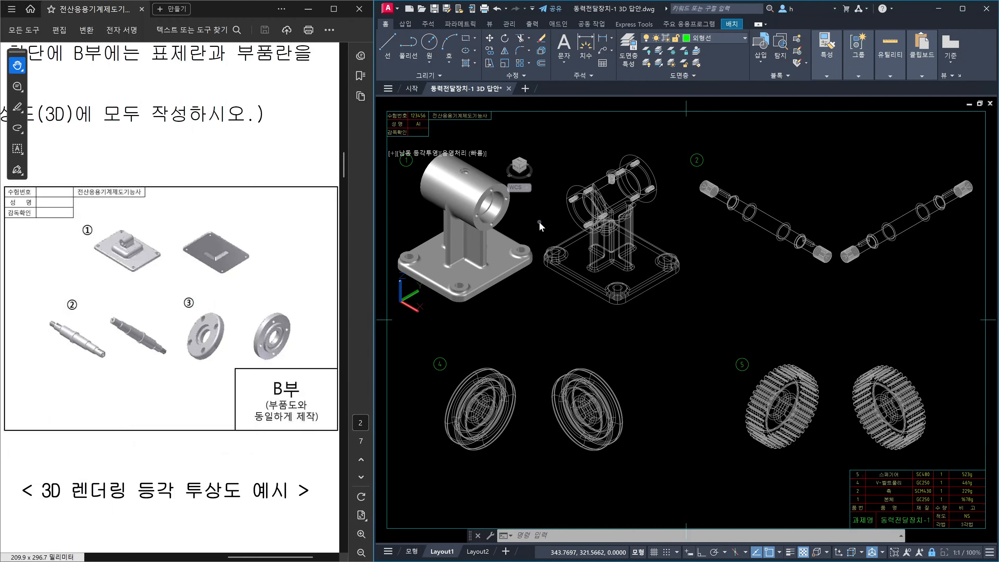
pyautogui.write('vs')
pyautogui.press('Return')
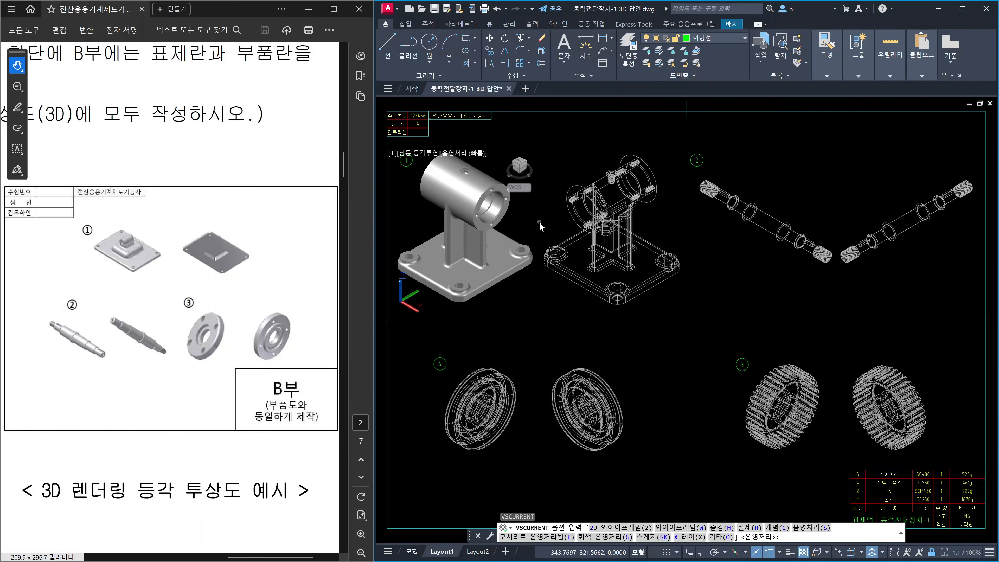
pyautogui.press('Return')
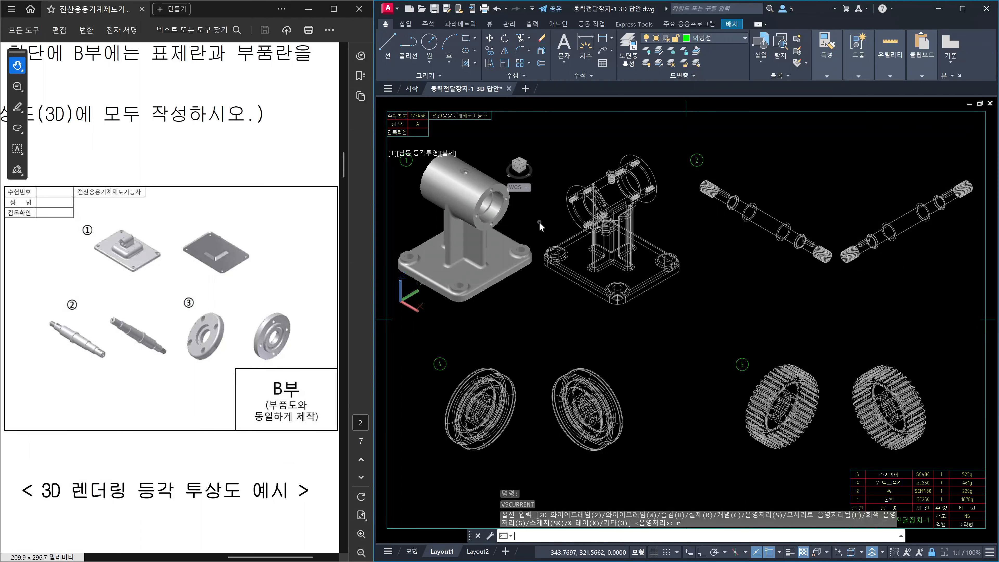
pyautogui.press('Return')
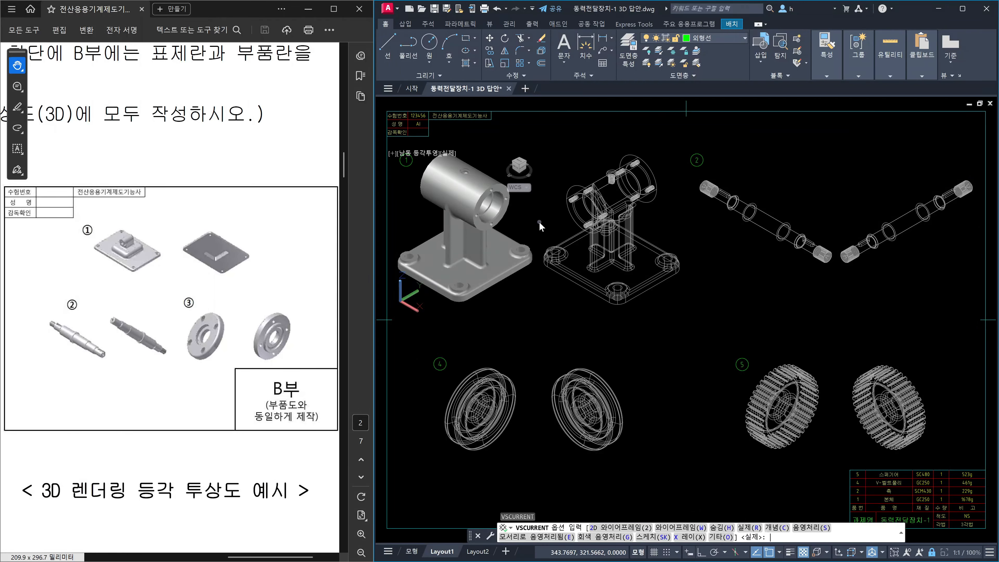
pyautogui.write('s')
pyautogui.press('Return')
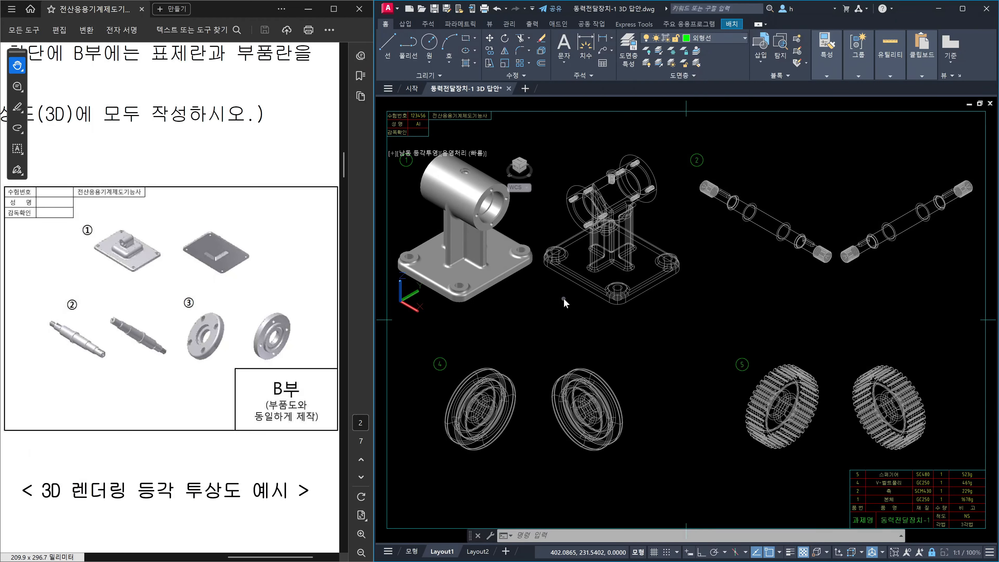
# Try the 모서리로 음영처리됨 (Shaded with edges) and 회색 음영처리 (Shades of Gray) visual styles on part 1's active viewport.
pyautogui.write('vs')
pyautogui.press('Return')
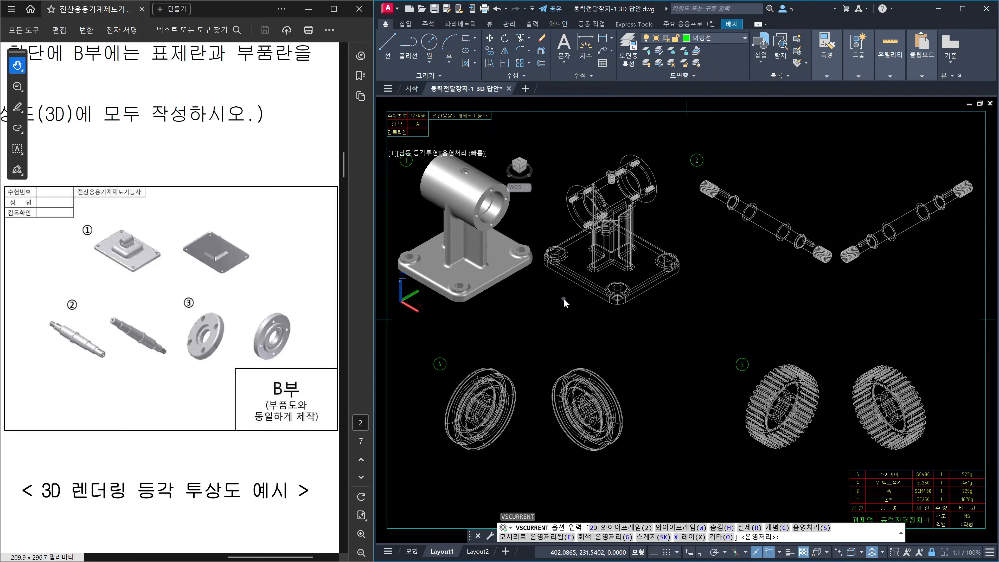
pyautogui.write('e')
pyautogui.press('Return')
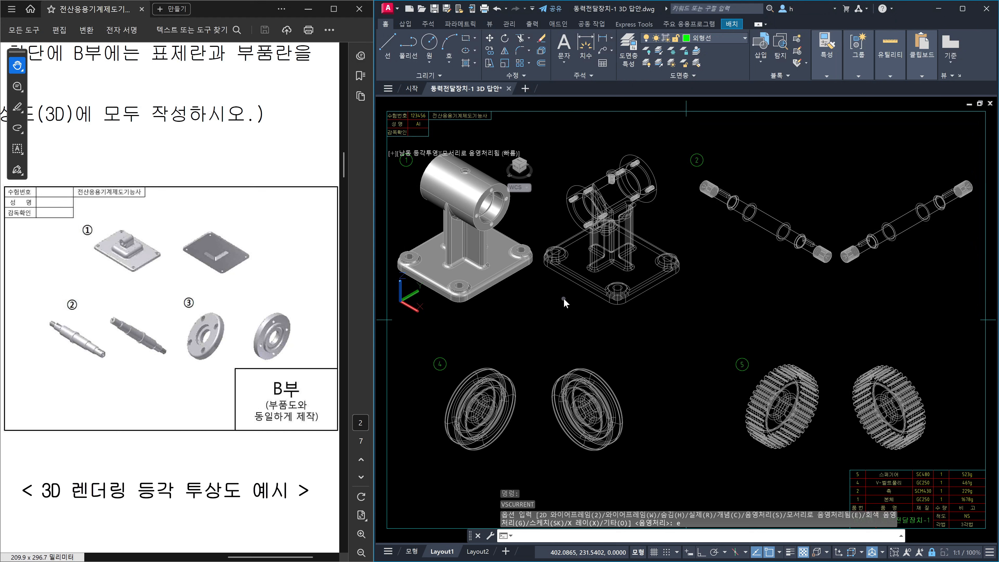
pyautogui.press('Return')
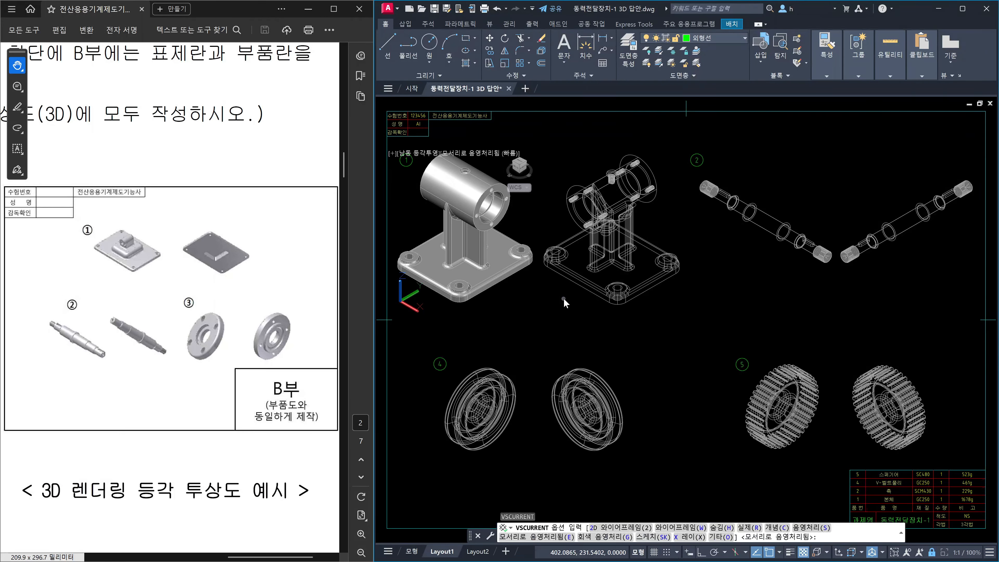
pyautogui.write('g')
pyautogui.press('Return')
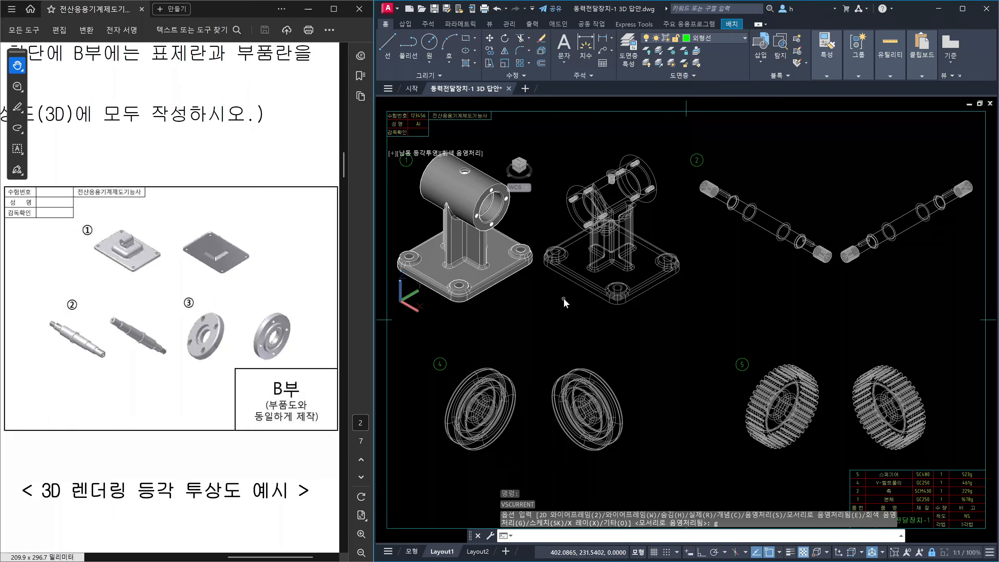
# Try the 스케치 (Sketch) and X 레이 (X-Ray) visual styles on part 1's active viewport.
pyautogui.press('Return')
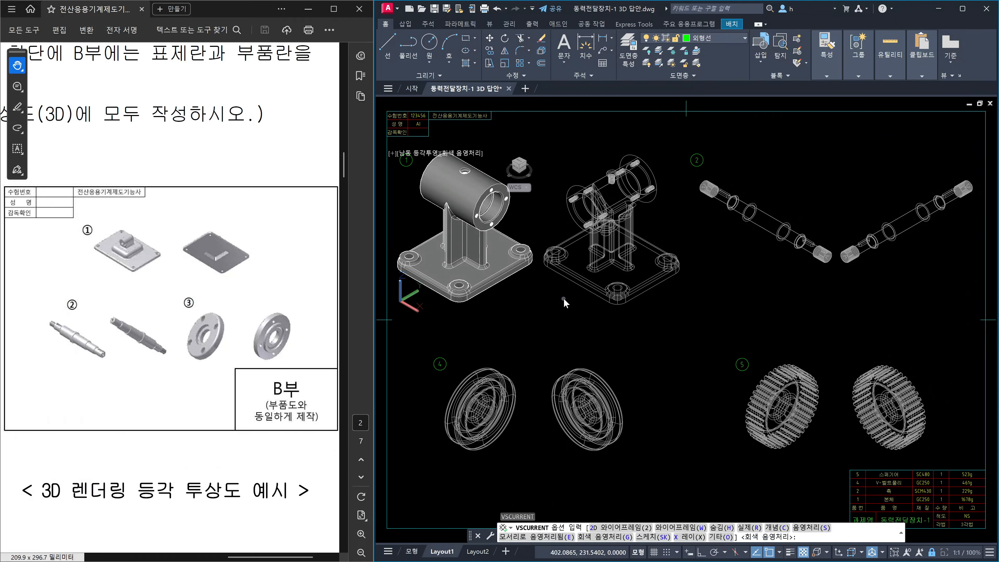
pyautogui.write('sk')
pyautogui.press('Return')
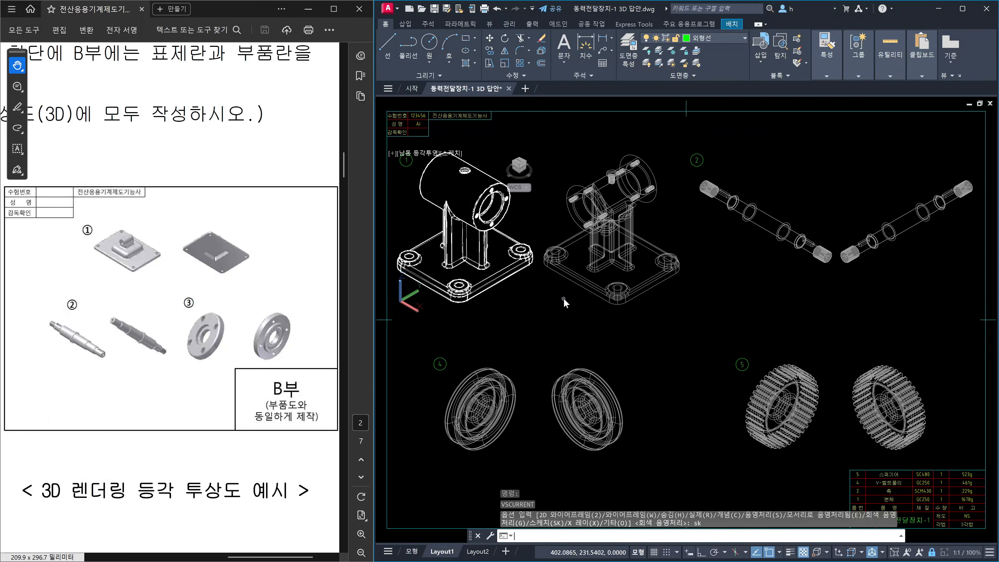
pyautogui.press('Return')
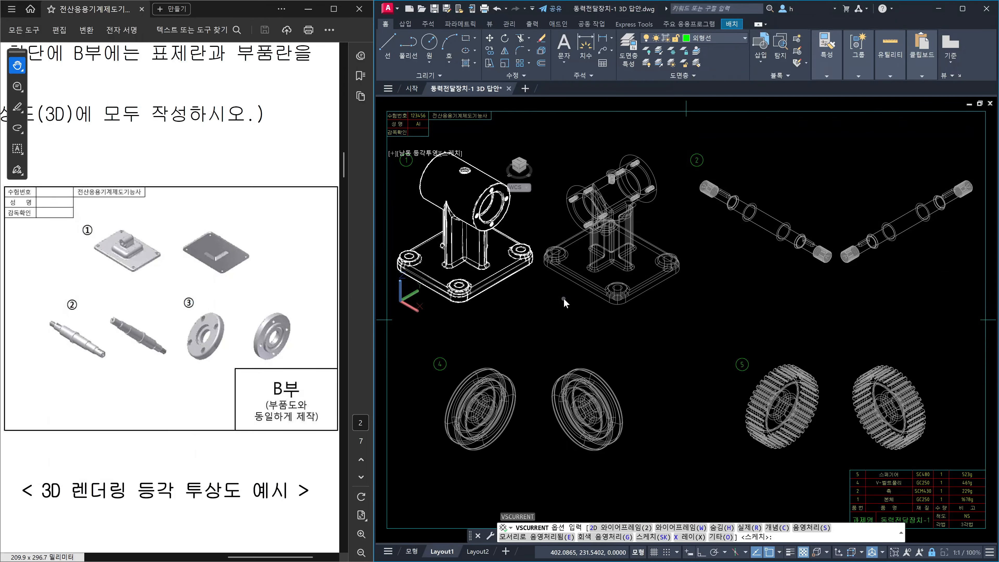
pyautogui.press('Return')
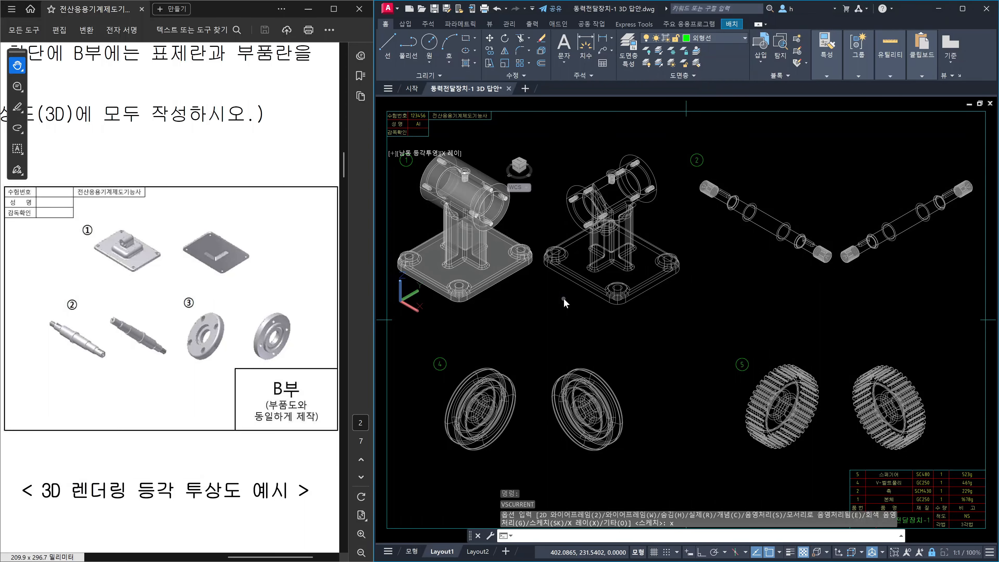
# Set part 1's active viewport to the 실제 (Realistic) visual style and return to paper space.
pyautogui.press('Return')
pyautogui.write('r')
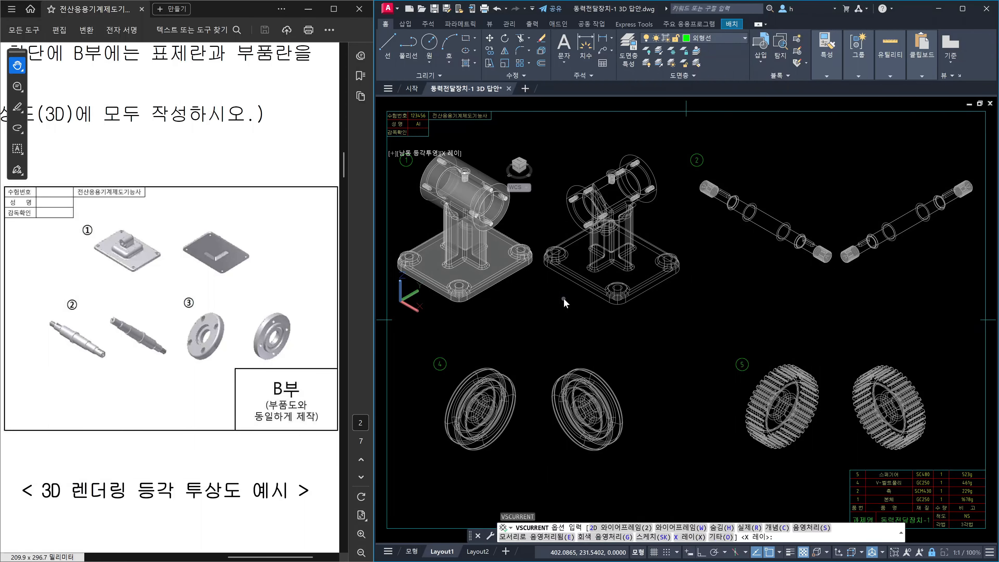
pyautogui.press('Return')
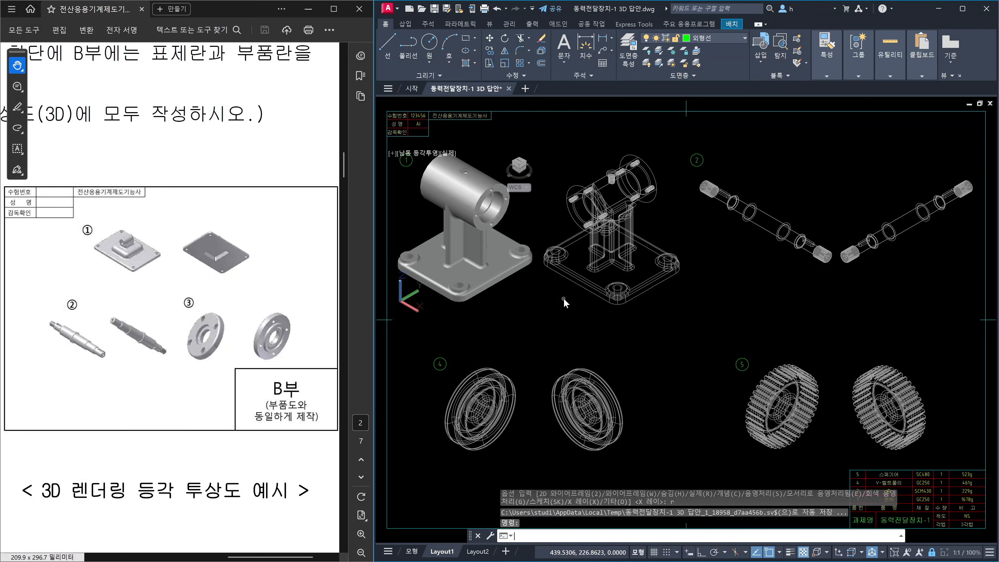
pyautogui.click(380, 238)
pyautogui.click(381, 238)
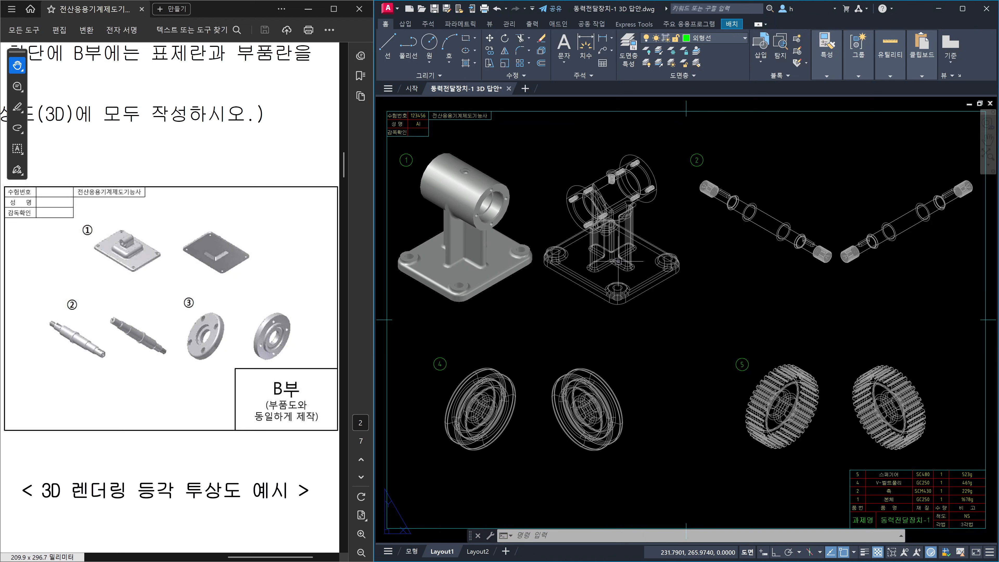
# Thaw layer 0 so that the viewport frames on the layout are displayed.
pyautogui.click(740, 40)
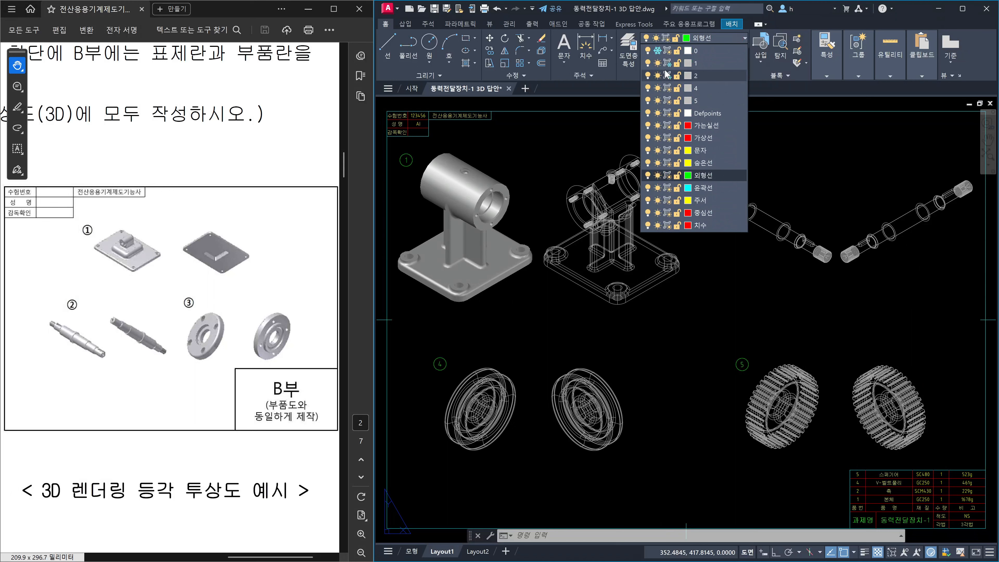
pyautogui.click(657, 51)
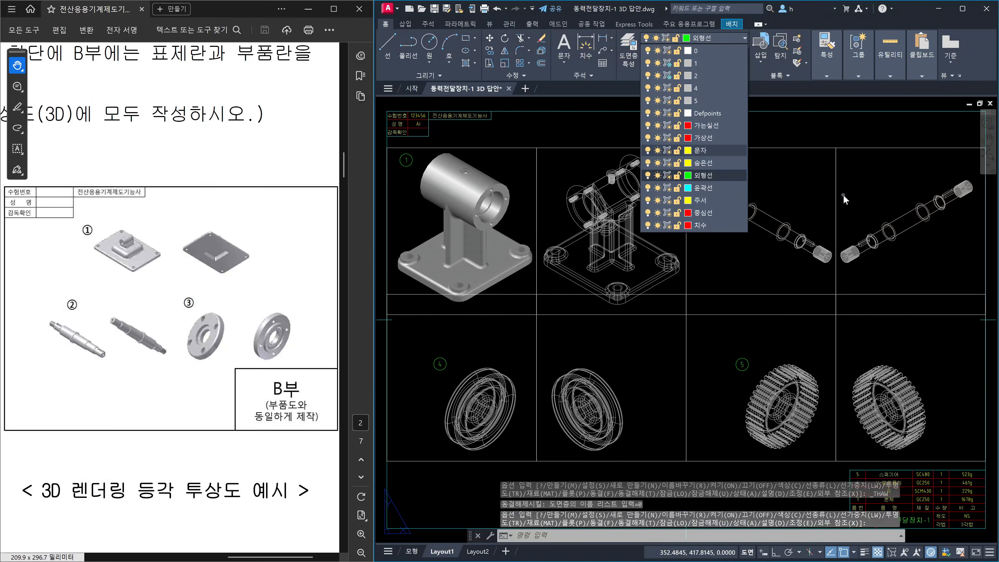
pyautogui.click(872, 201)
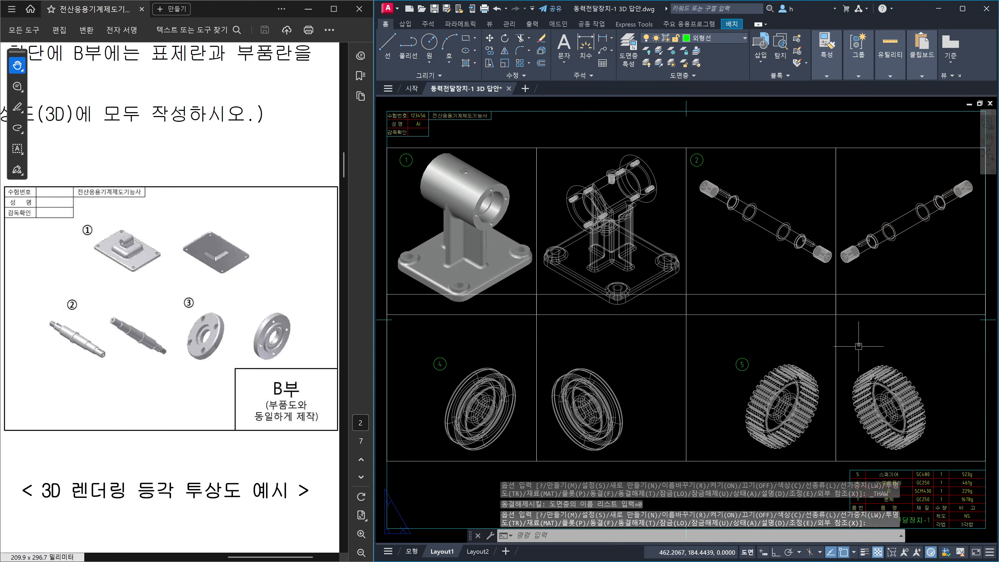
# Delete all of Layout1's viewports, selecting them by their frames with a crossing window.
pyautogui.click(865, 325)
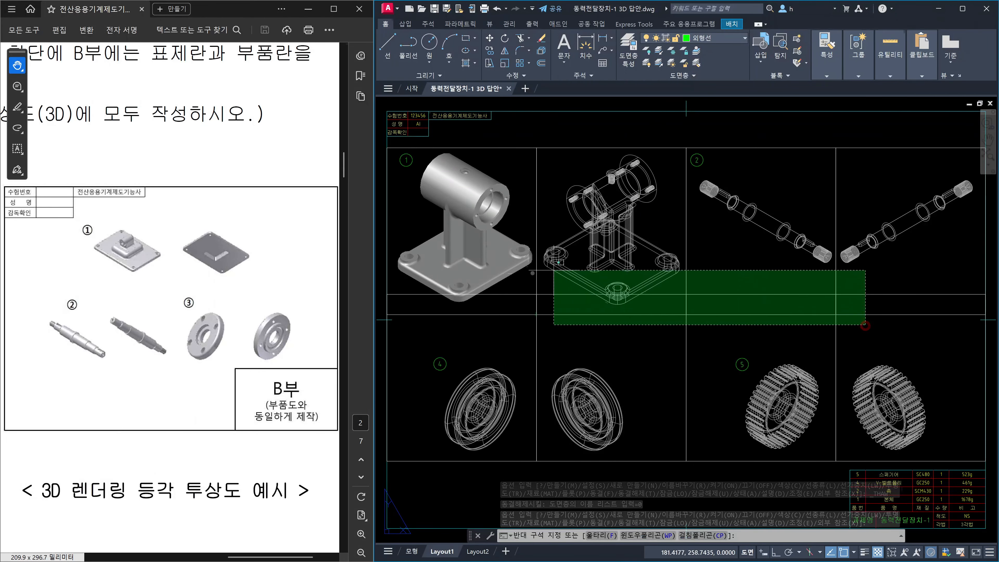
pyautogui.click(499, 245)
pyautogui.press('Delete')
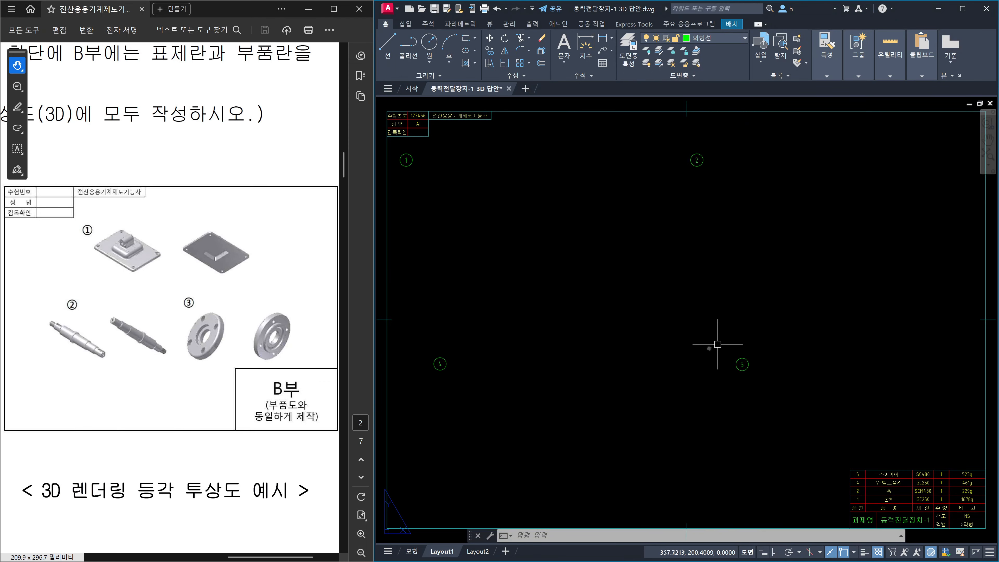
# Set the visual style of model space to 실제 (Realistic) with VSCURRENT and return to Layout1.
pyautogui.click(412, 552)
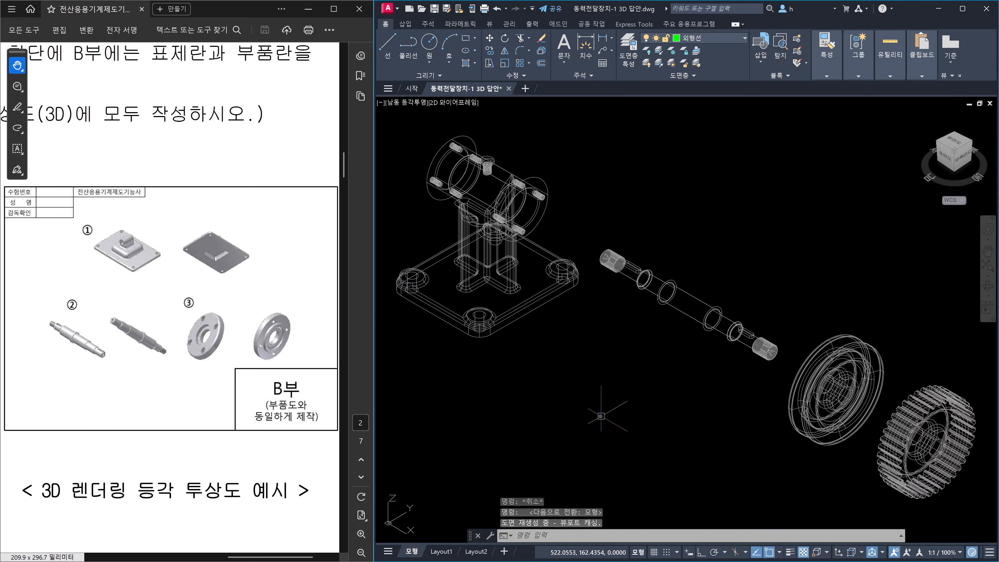
pyautogui.write('vs')
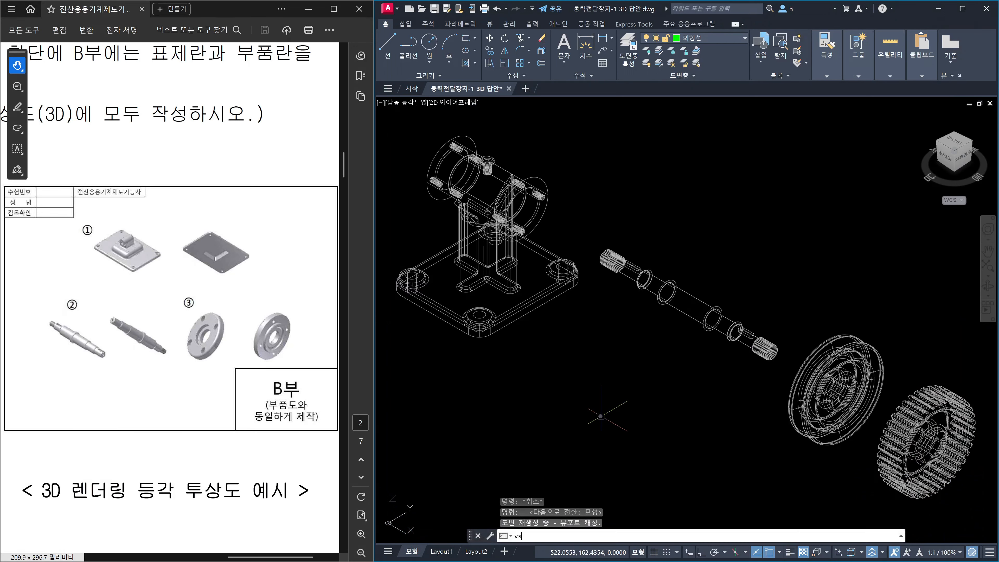
pyautogui.press('Return')
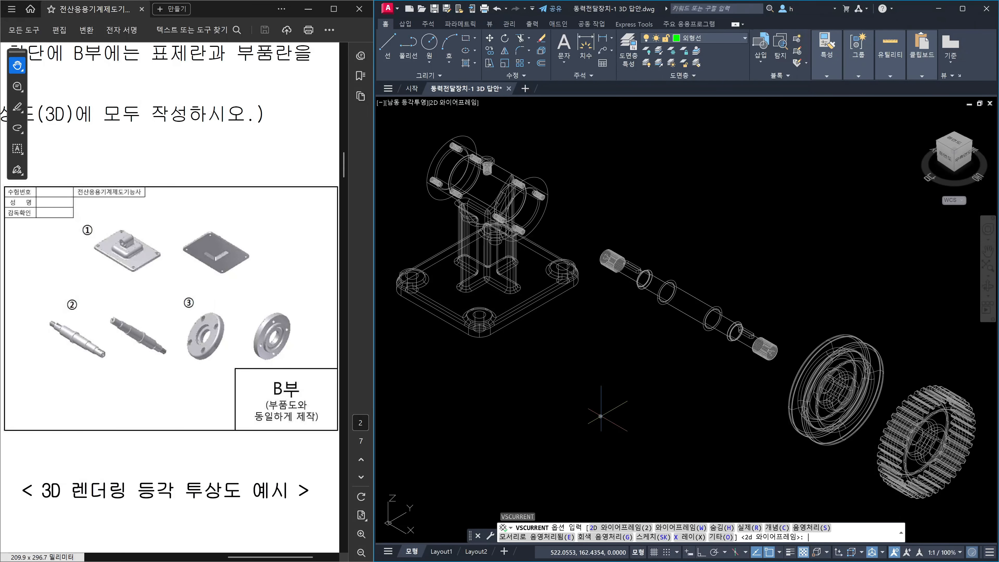
pyautogui.write('r')
pyautogui.press('Return')
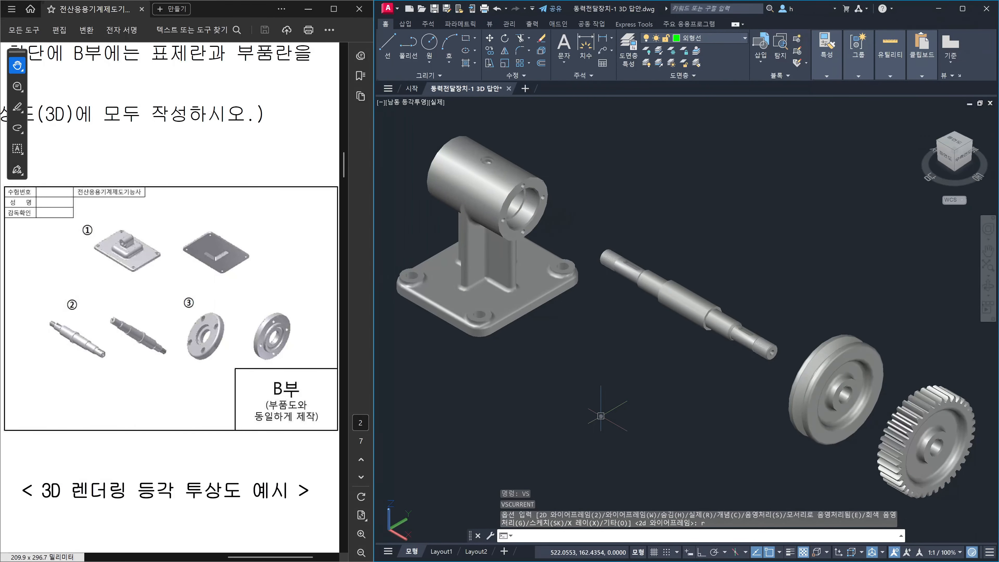
pyautogui.click(440, 552)
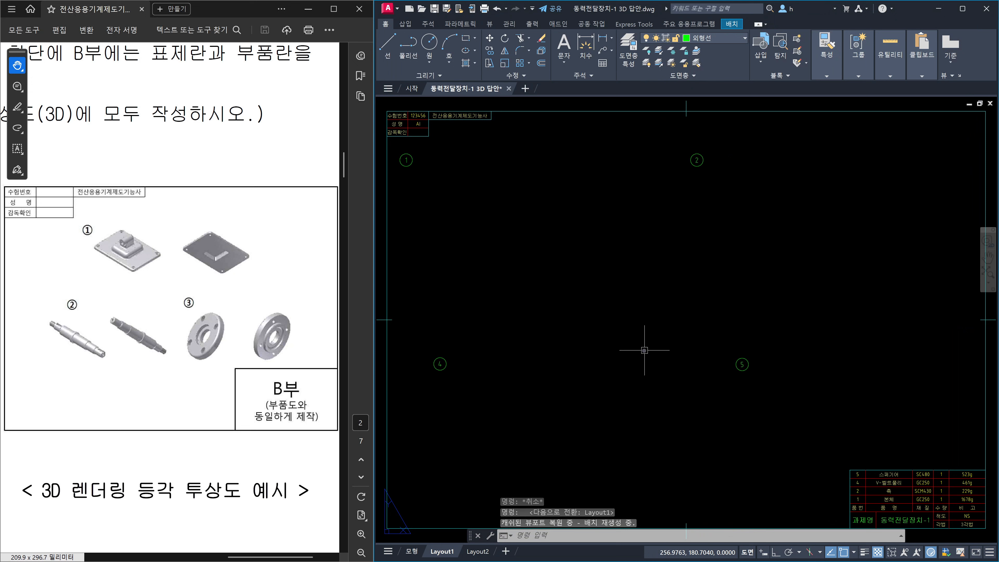
# Try to set a visual style in Layout1's paper space with VSCURRENT.
pyautogui.write('vs')
pyautogui.press('Return')
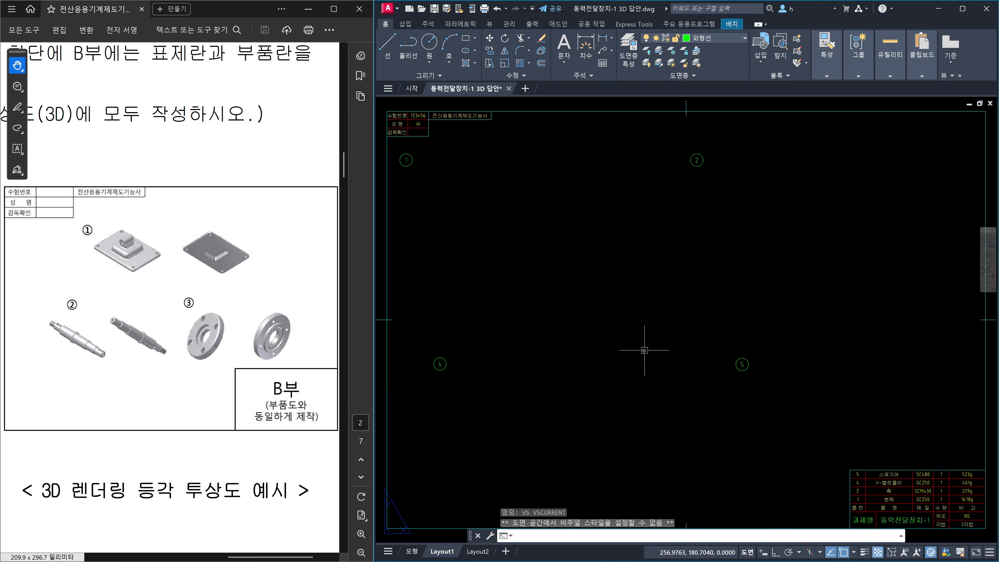
pyautogui.press('Escape')
pyautogui.press('Escape')
pyautogui.press('Escape')
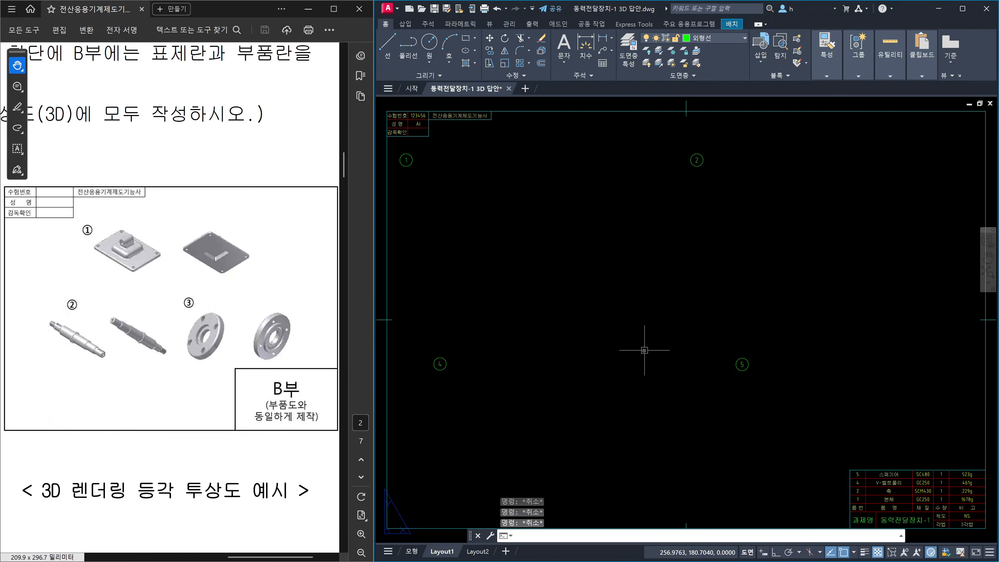
# Create four viewports with MVIEW, spanning from the top midpoint of the drawing border to its lower-left corner.
pyautogui.write('mv')
pyautogui.press('Return')
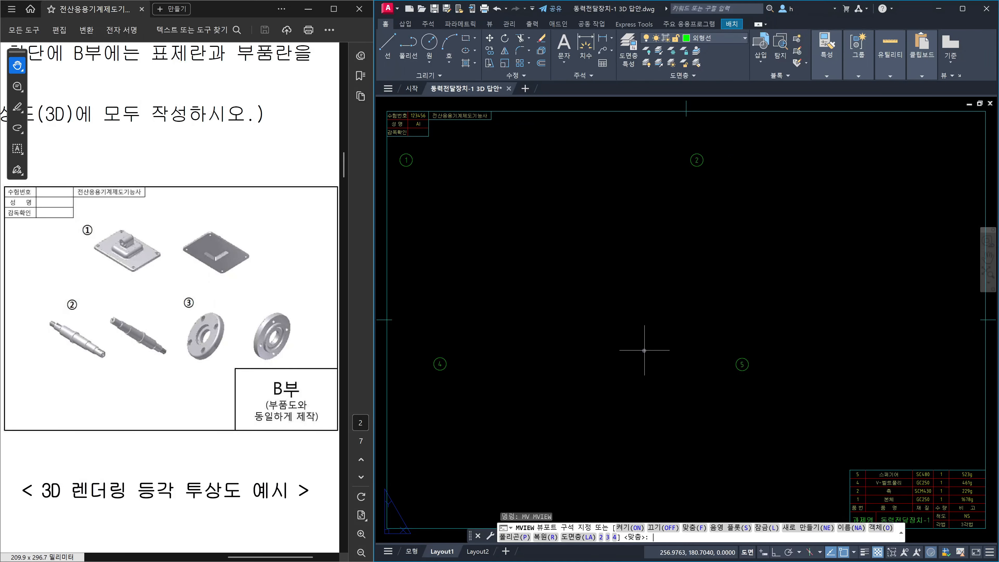
pyautogui.write('4')
pyautogui.press('Return')
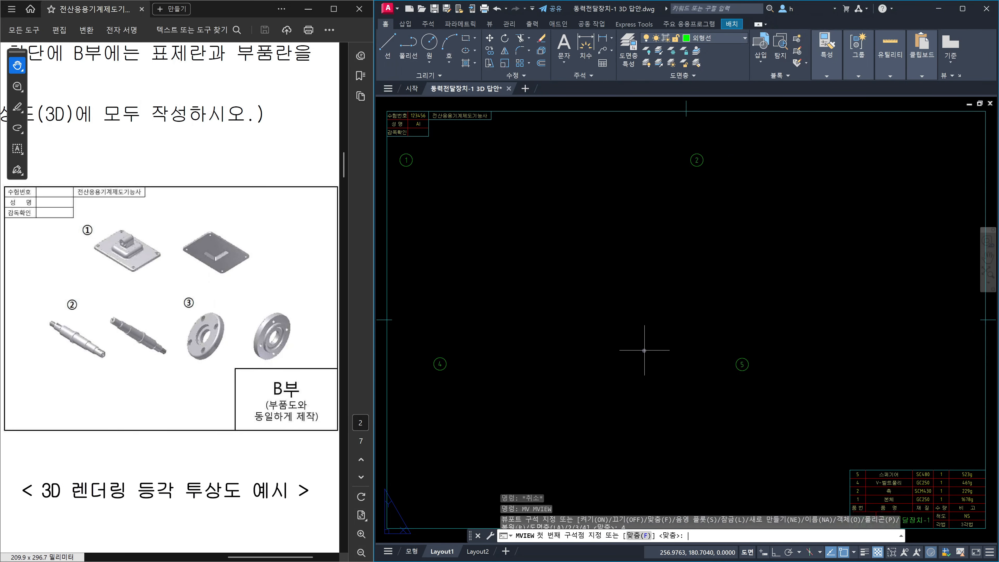
pyautogui.click(688, 109)
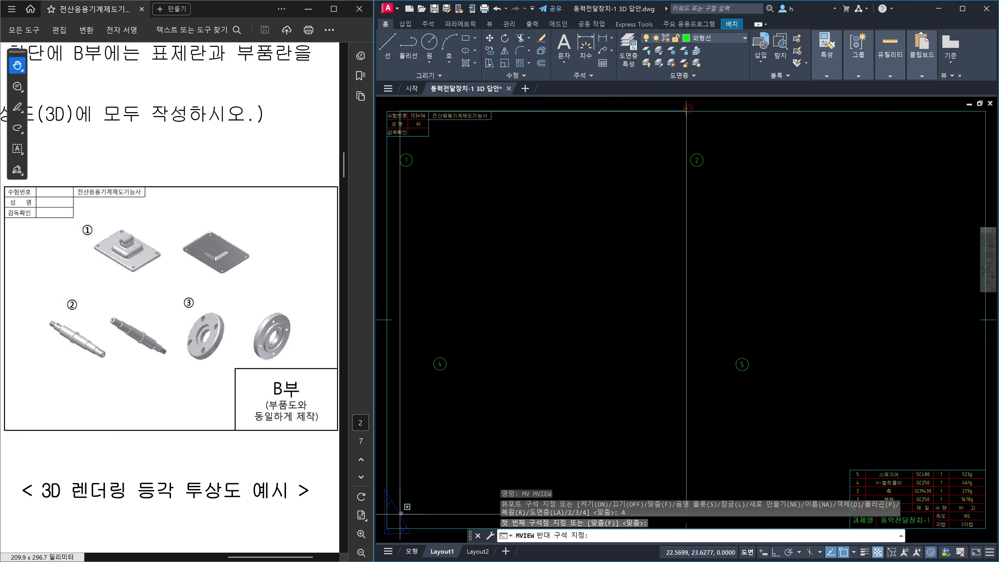
pyautogui.click(389, 524)
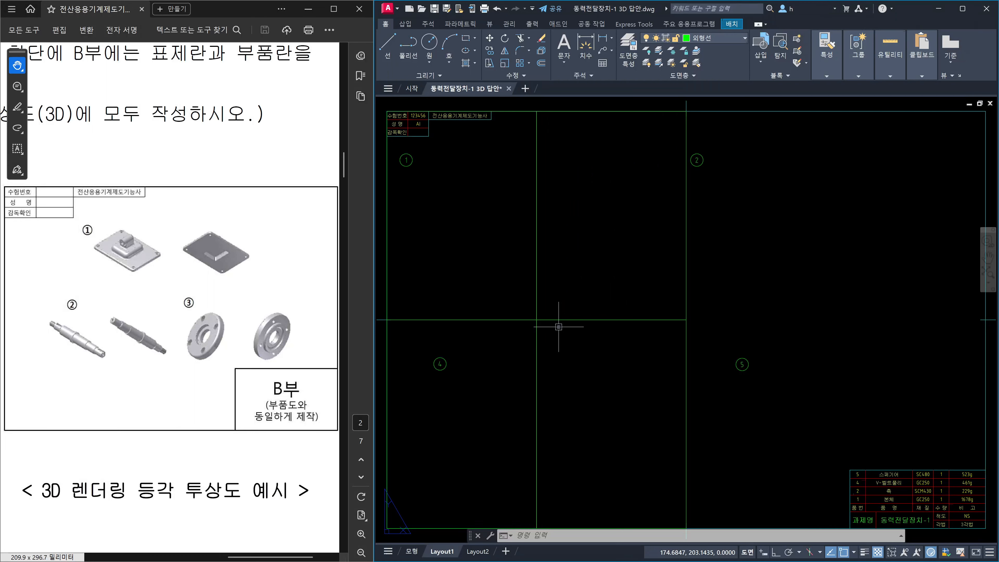
# Activate the new viewport around balloon 1 and thaw layer 1 in that viewport.
pyautogui.doubleClick(476, 270)
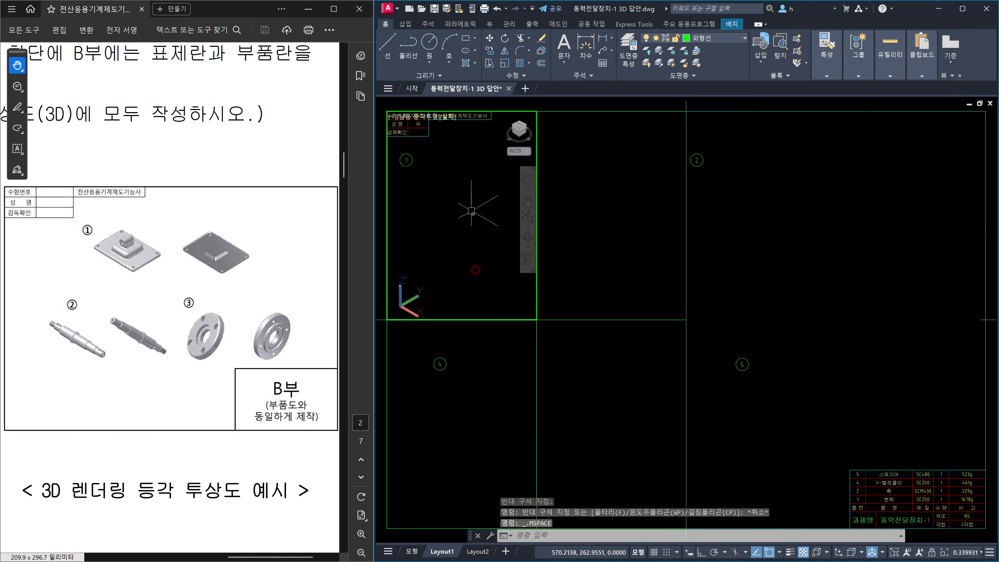
pyautogui.click(735, 39)
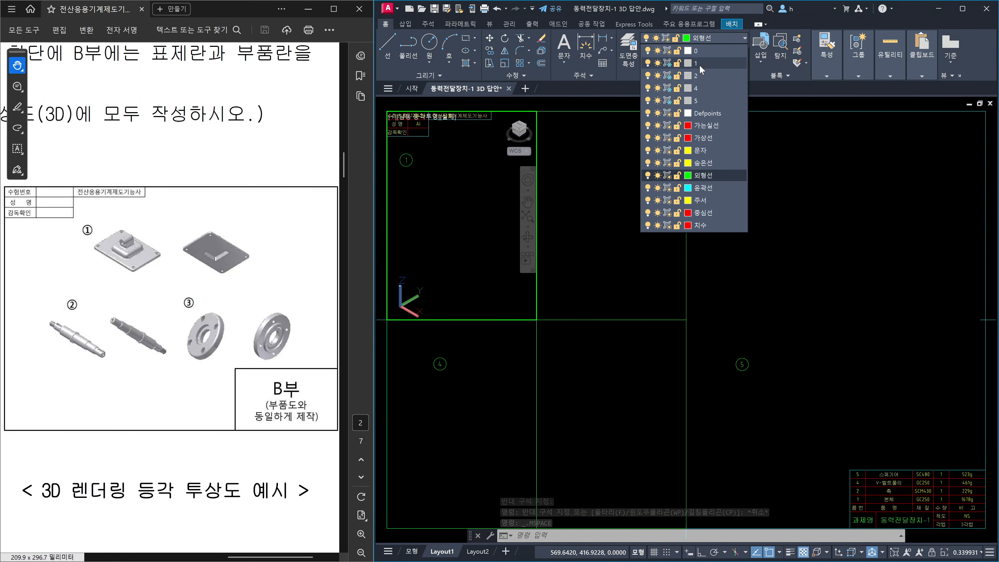
pyautogui.click(667, 63)
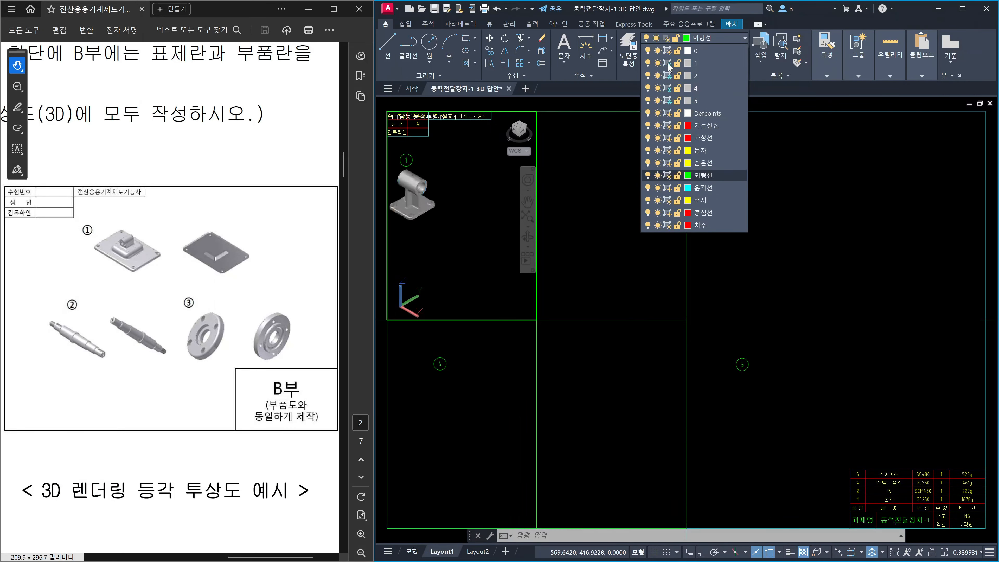
pyautogui.click(553, 281)
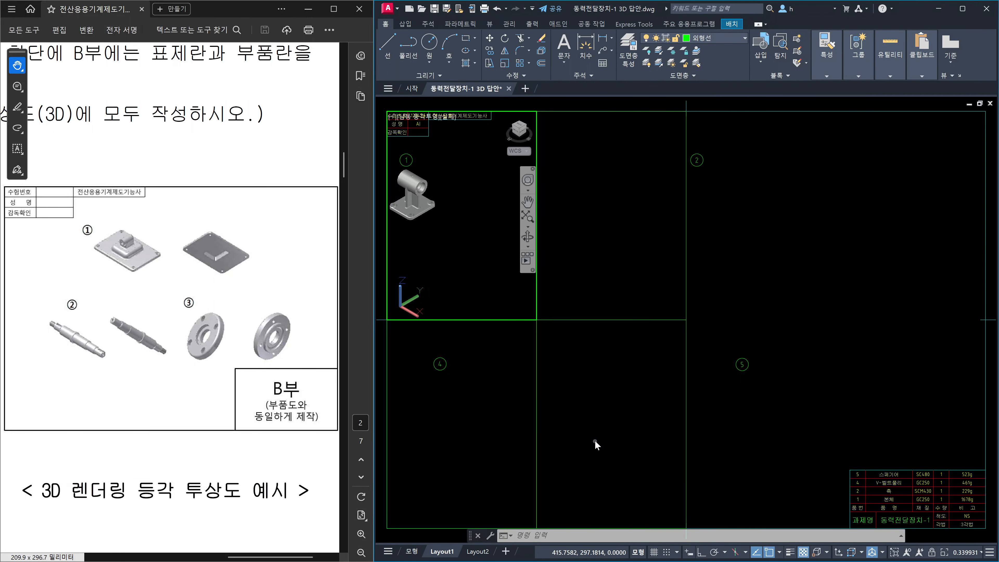
# Undo the layer 1 viewport thaw, the four new viewports, the Realistic model space style and the deletion of Layout1's original viewports.
pyautogui.hotkey('ctrl', 'z')
pyautogui.hotkey('ctrl', 'z')
pyautogui.hotkey('ctrl', 'z')
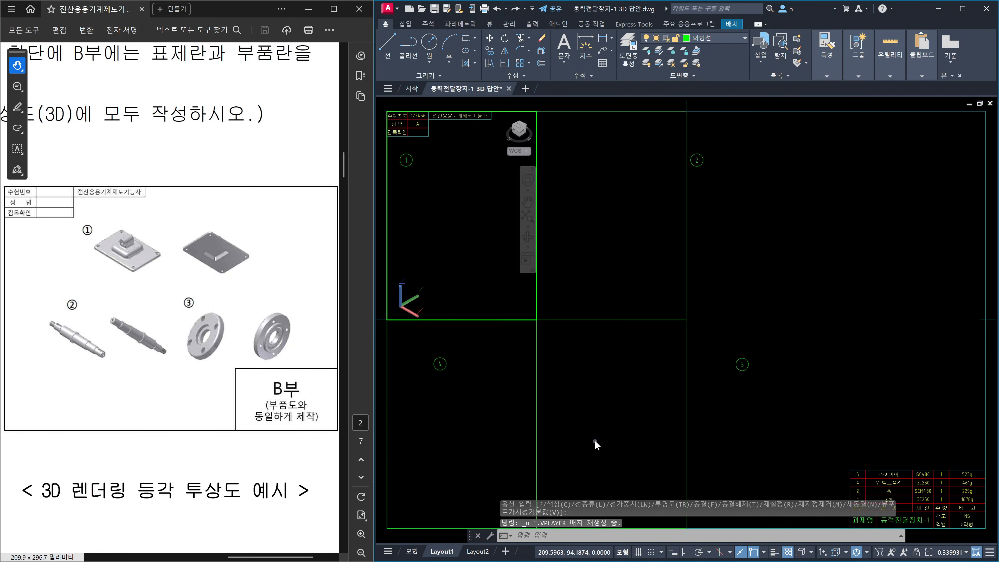
pyautogui.hotkey('ctrl', 'z')
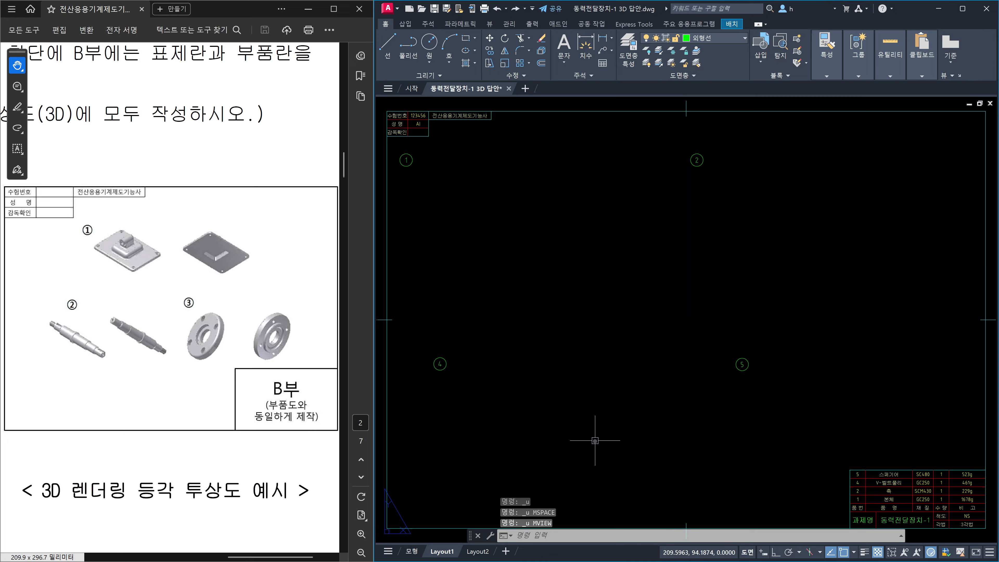
pyautogui.hotkey('ctrl', 'z')
pyautogui.hotkey('ctrl', 'z')
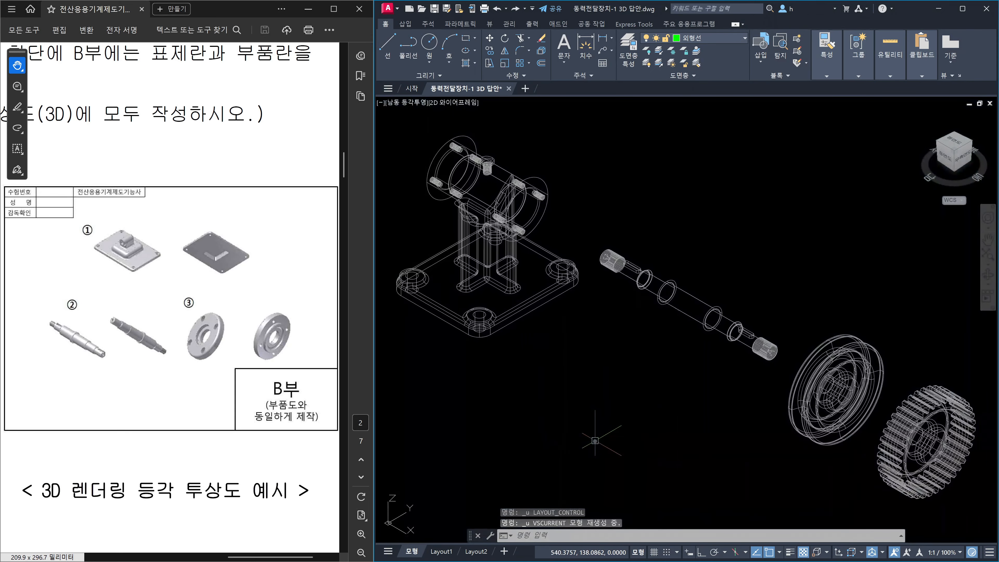
pyautogui.hotkey('ctrl', 'z')
pyautogui.hotkey('ctrl', 'z')
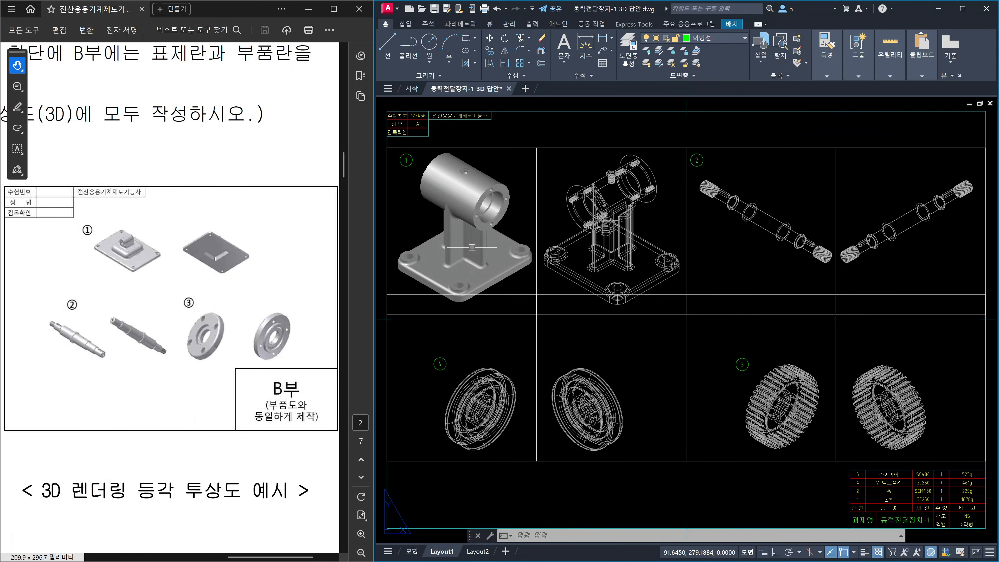
# Undo the layer 0 thaw and the visual style changes in part 1's first viewport, and return to paper space.
pyautogui.hotkey('ctrl', 'z')
pyautogui.hotkey('ctrl', 'z')
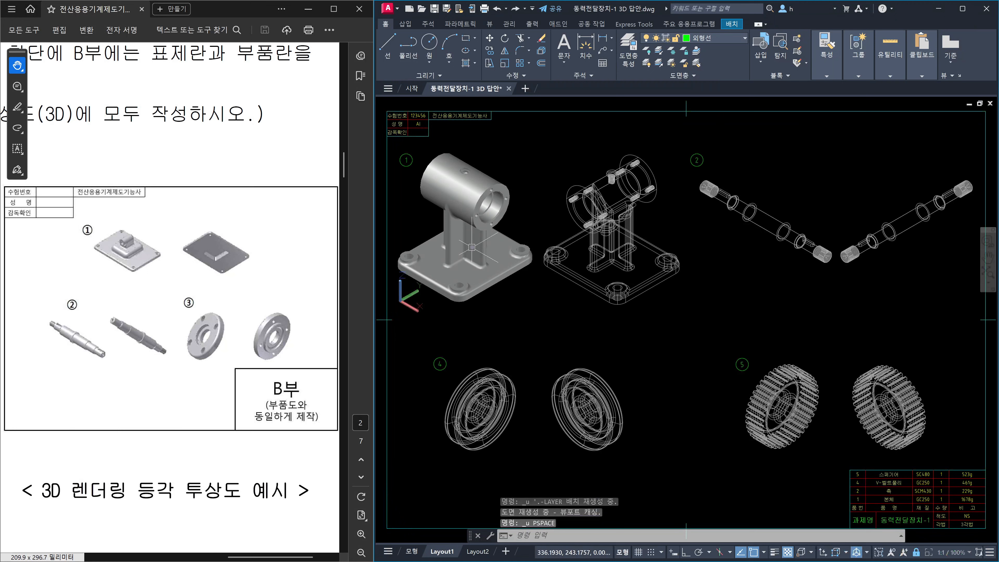
pyautogui.hotkey('ctrl', 'z')
pyautogui.hotkey('ctrl', 'z')
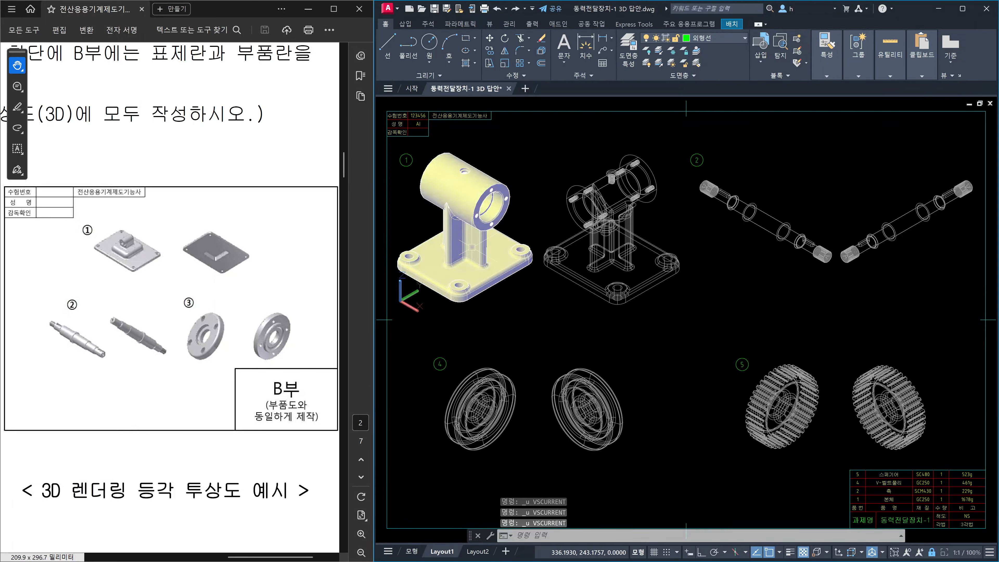
pyautogui.hotkey('ctrl', 'z')
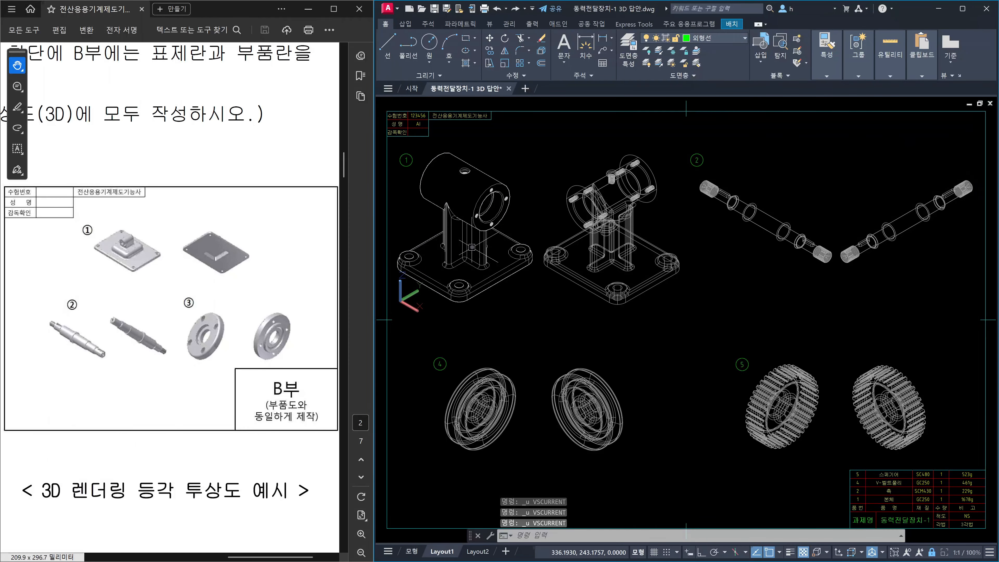
pyautogui.hotkey('ctrl', 'z')
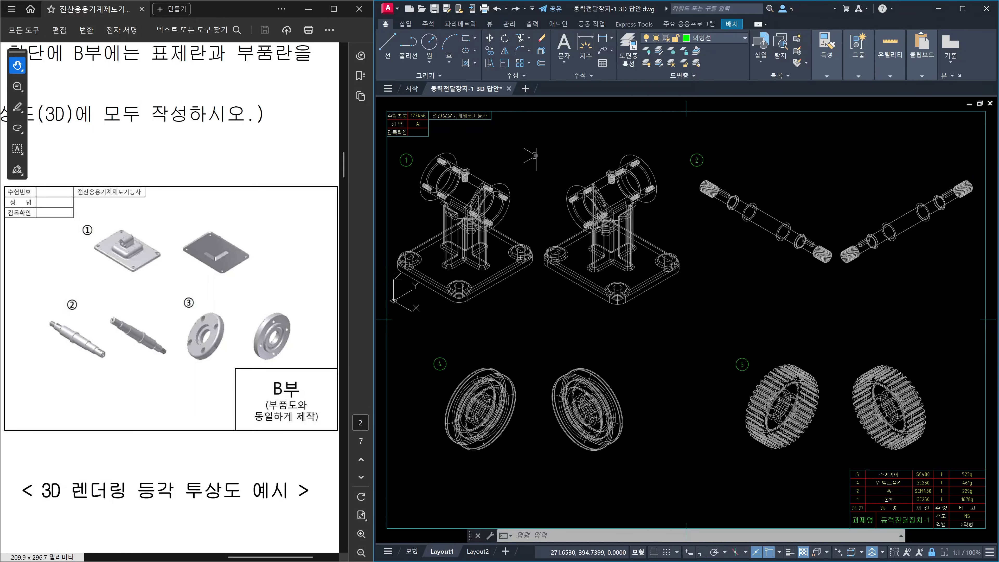
pyautogui.doubleClick(557, 104)
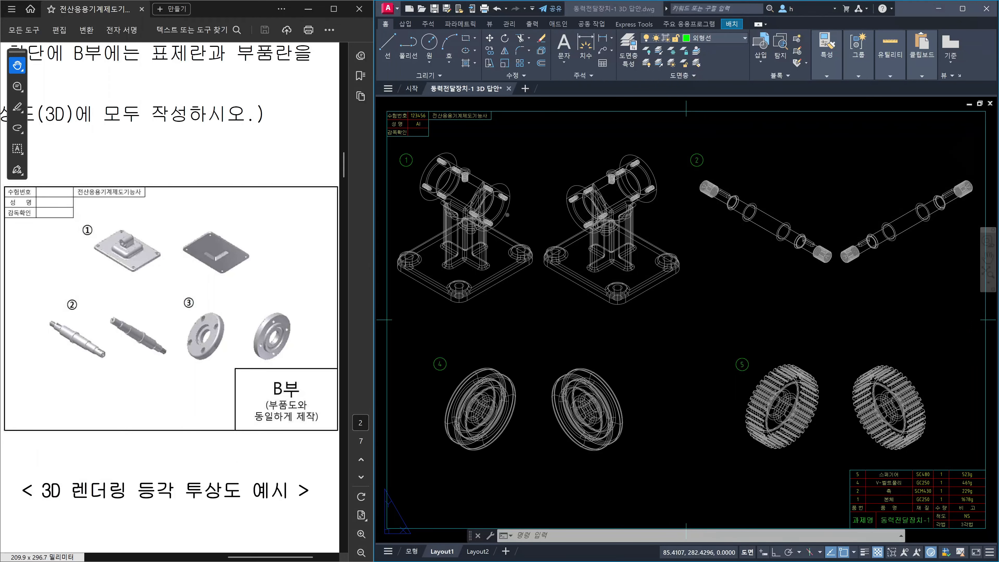
pyautogui.moveTo(517, 108); pyautogui.dragTo(549, 153)
pyautogui.moveTo(604, 132); pyautogui.dragTo(603, 160)
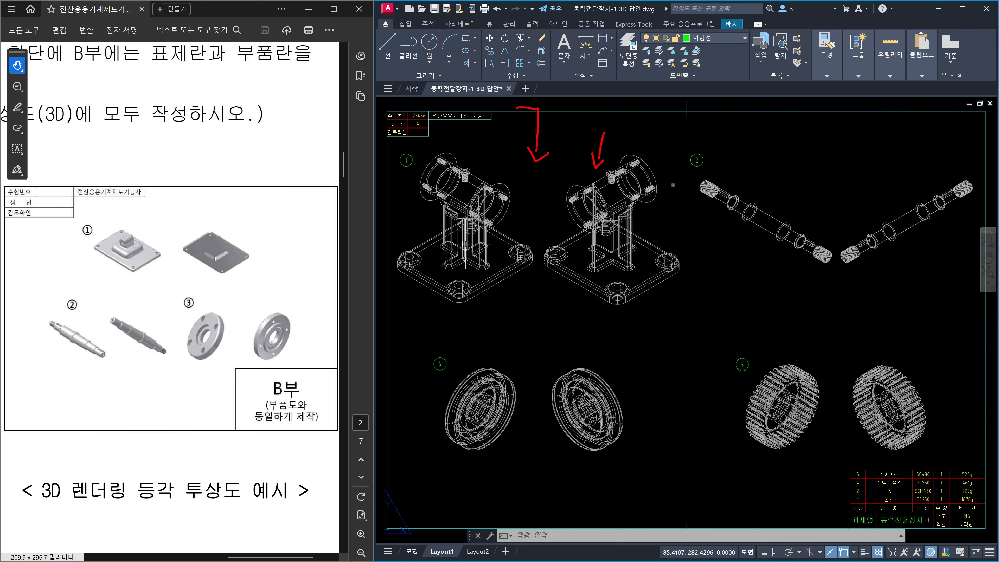
pyautogui.moveTo(752, 128)
pyautogui.mouseDown()
pyautogui.moveTo(779, 175)
pyautogui.moveTo(814, 148)
pyautogui.moveTo(829, 155)
pyautogui.moveTo(828, 181)
pyautogui.mouseUp()
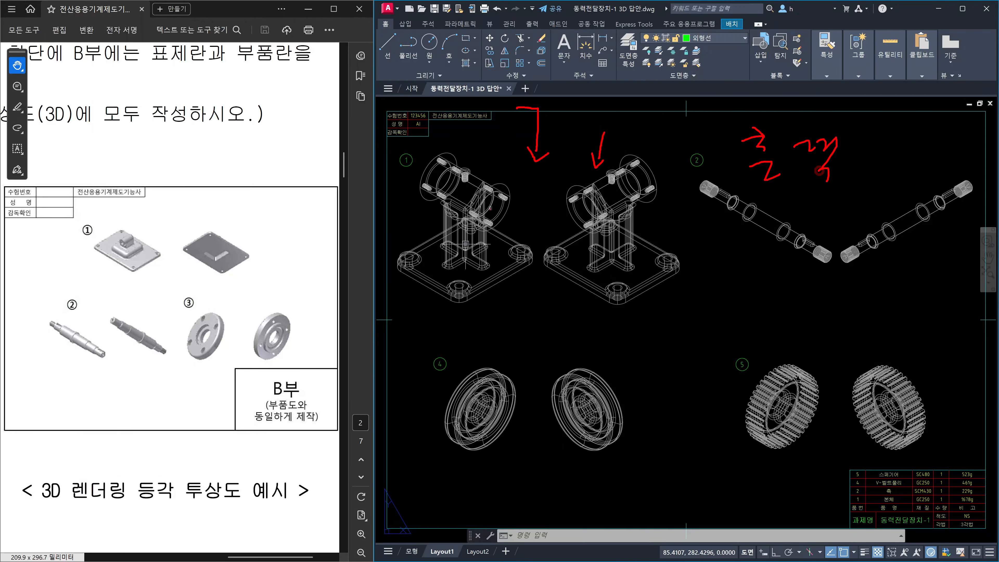
pyautogui.moveTo(288, 164)
pyautogui.mouseDown()
pyautogui.moveTo(249, 216)
pyautogui.moveTo(292, 222)
pyautogui.mouseUp()
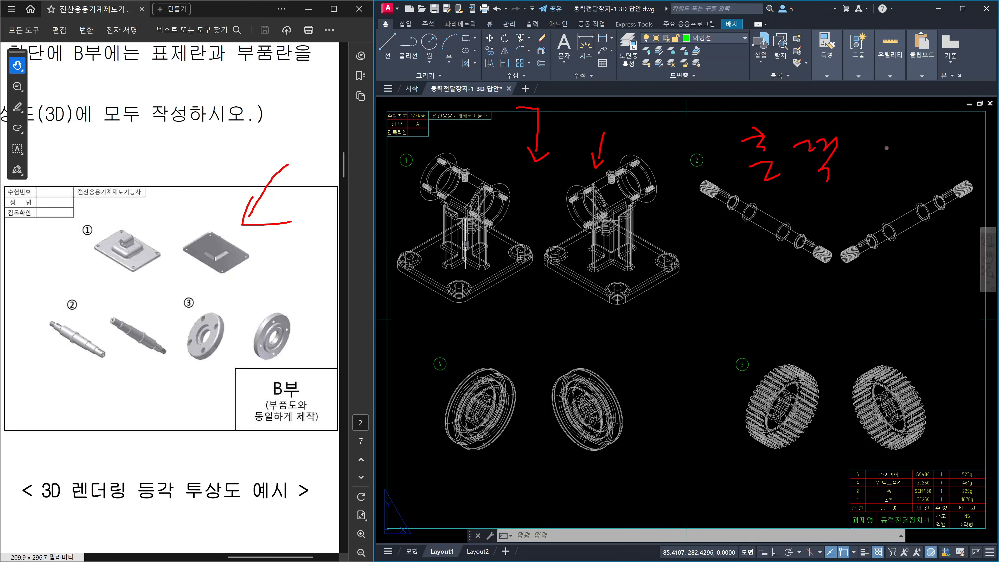
pyautogui.moveTo(887, 148); pyautogui.dragTo(914, 174)
pyautogui.press('Escape')
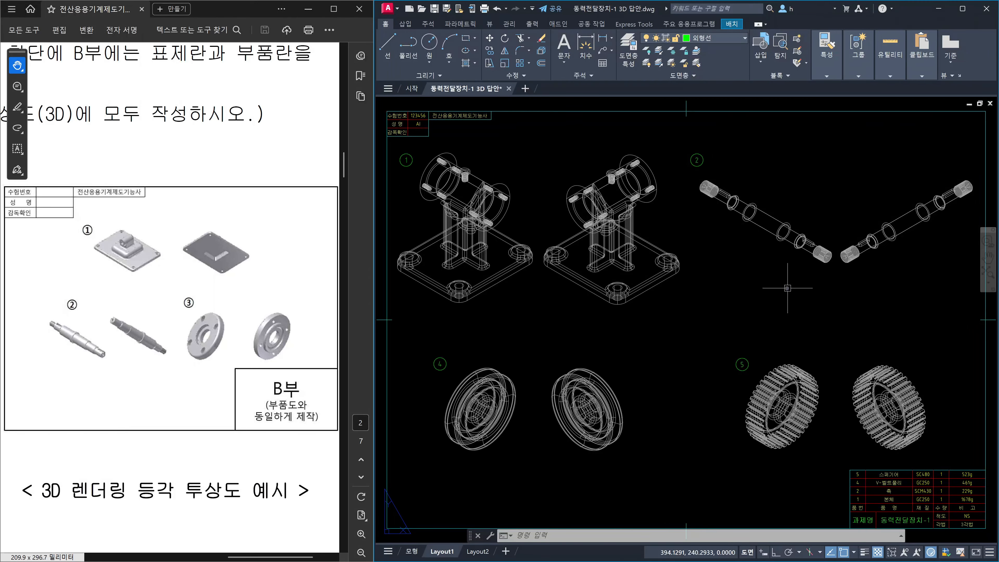
# Examine the shaded viewport options in Layout1's plot settings and close them without plotting.
pyautogui.hotkey('ctrl', 'p')
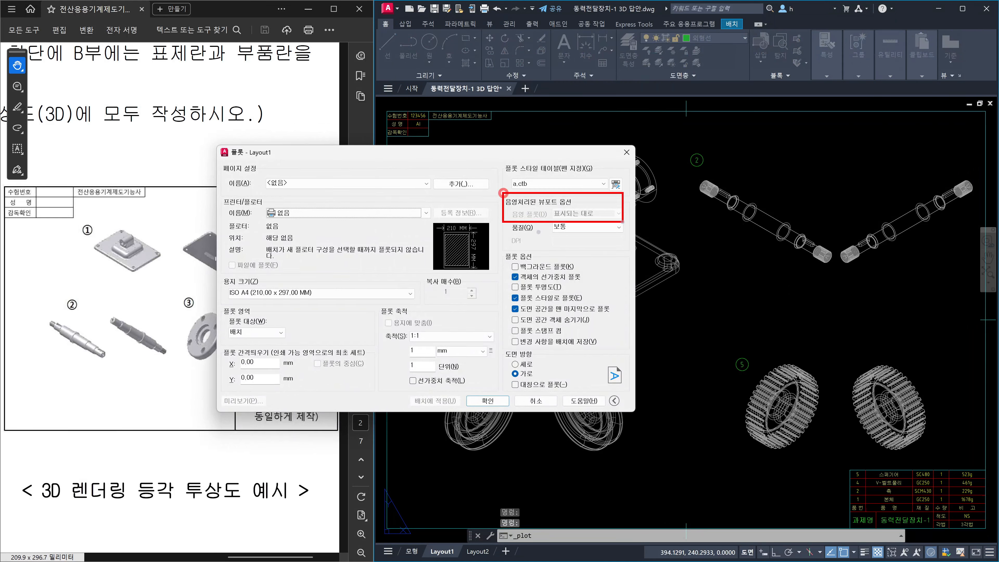
pyautogui.moveTo(857, 147); pyautogui.dragTo(799, 194)
pyautogui.moveTo(633, 200)
pyautogui.mouseDown()
pyautogui.moveTo(621, 221)
pyautogui.moveTo(664, 217)
pyautogui.moveTo(668, 230)
pyautogui.mouseUp()
pyautogui.moveTo(679, 215)
pyautogui.mouseDown()
pyautogui.moveTo(705, 210)
pyautogui.moveTo(705, 232)
pyautogui.mouseUp()
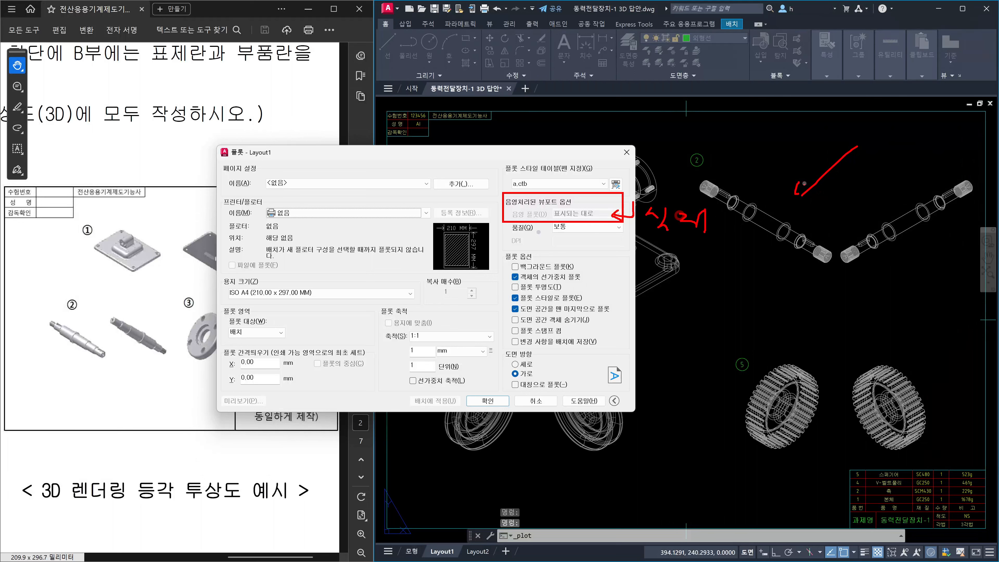
pyautogui.moveTo(803, 179)
pyautogui.mouseDown()
pyautogui.moveTo(793, 200)
pyautogui.moveTo(822, 197)
pyautogui.mouseUp()
pyautogui.moveTo(908, 248)
pyautogui.mouseDown()
pyautogui.moveTo(936, 273)
pyautogui.moveTo(896, 251)
pyautogui.mouseUp()
pyautogui.moveTo(652, 236)
pyautogui.mouseDown()
pyautogui.moveTo(753, 232)
pyautogui.moveTo(728, 237)
pyautogui.mouseUp()
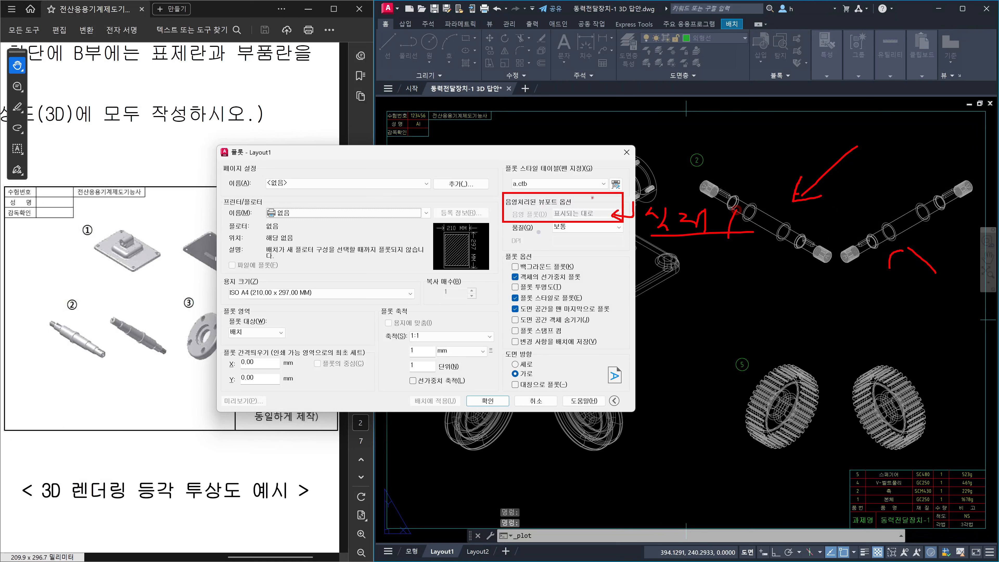
pyautogui.moveTo(598, 178)
pyautogui.mouseDown()
pyautogui.moveTo(581, 207)
pyautogui.moveTo(555, 213)
pyautogui.mouseUp()
pyautogui.moveTo(514, 181)
pyautogui.mouseDown()
pyautogui.moveTo(529, 202)
pyautogui.moveTo(492, 201)
pyautogui.mouseUp()
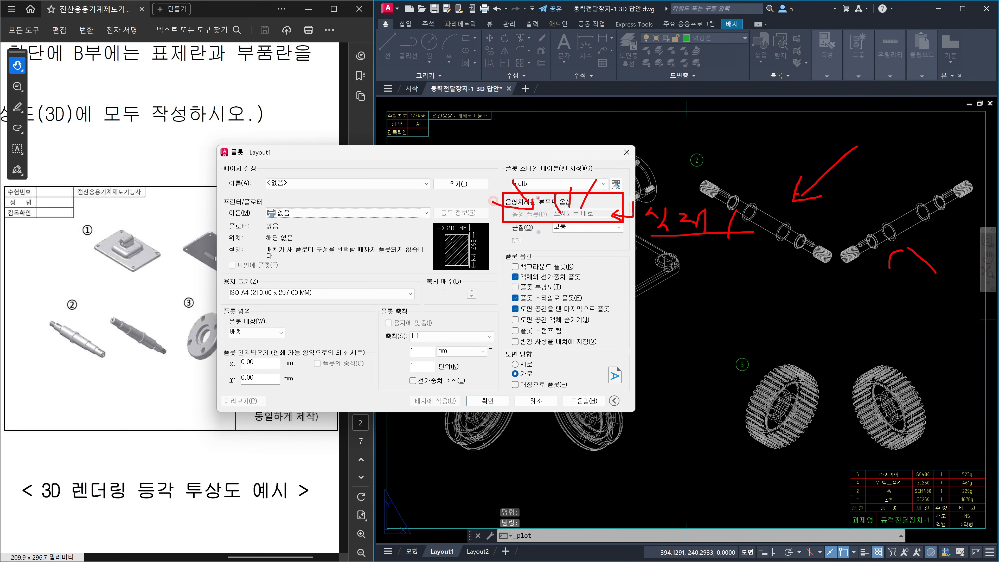
pyautogui.press('Escape')
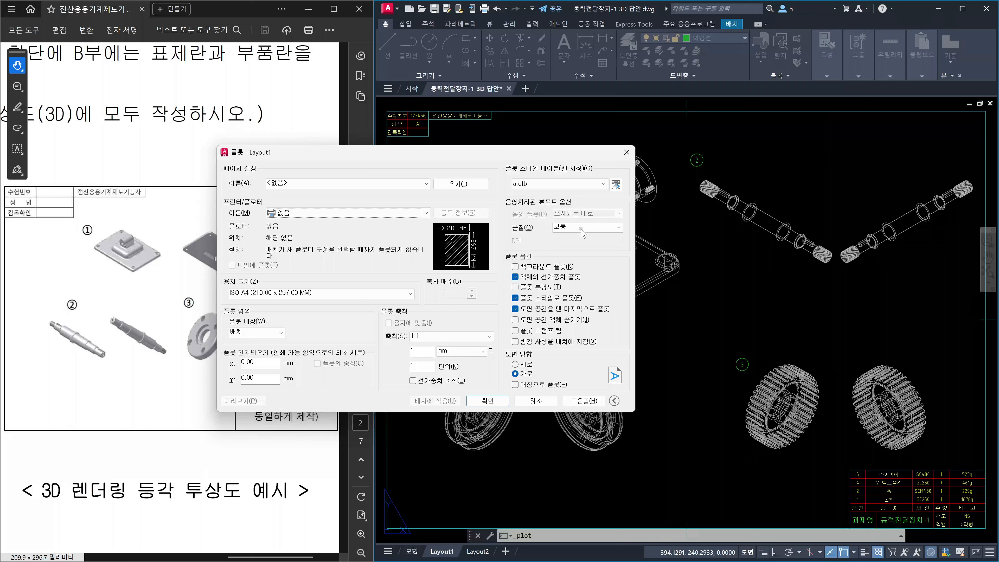
pyautogui.click(627, 157)
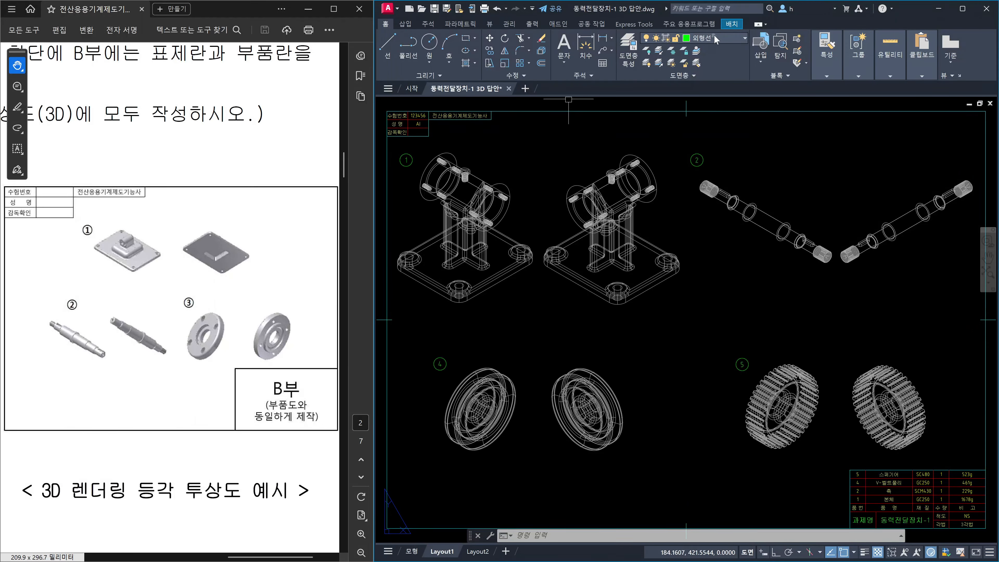
# Thaw layer 0 in Layout1 to show the viewport frames.
pyautogui.click(734, 38)
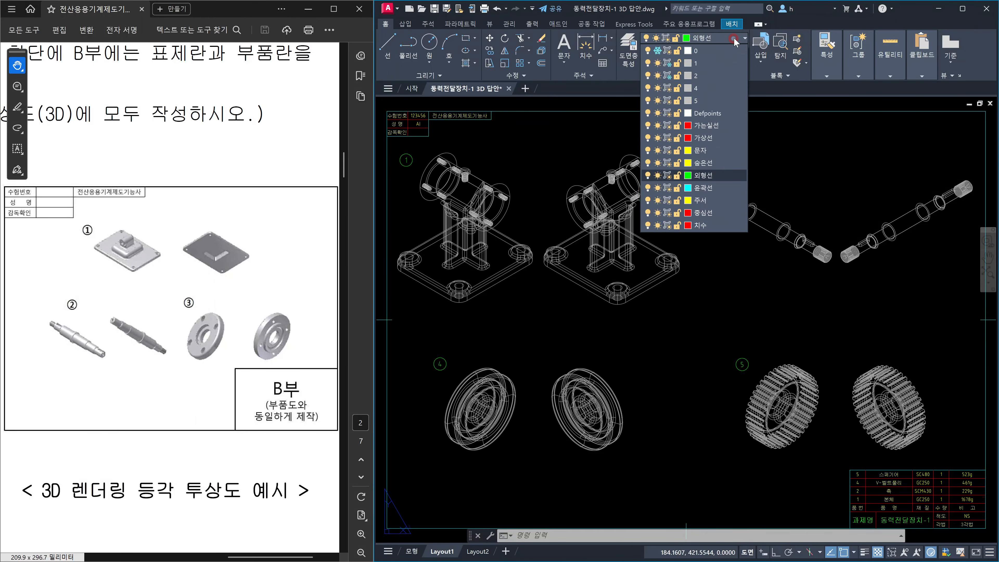
pyautogui.click(657, 50)
pyautogui.click(536, 126)
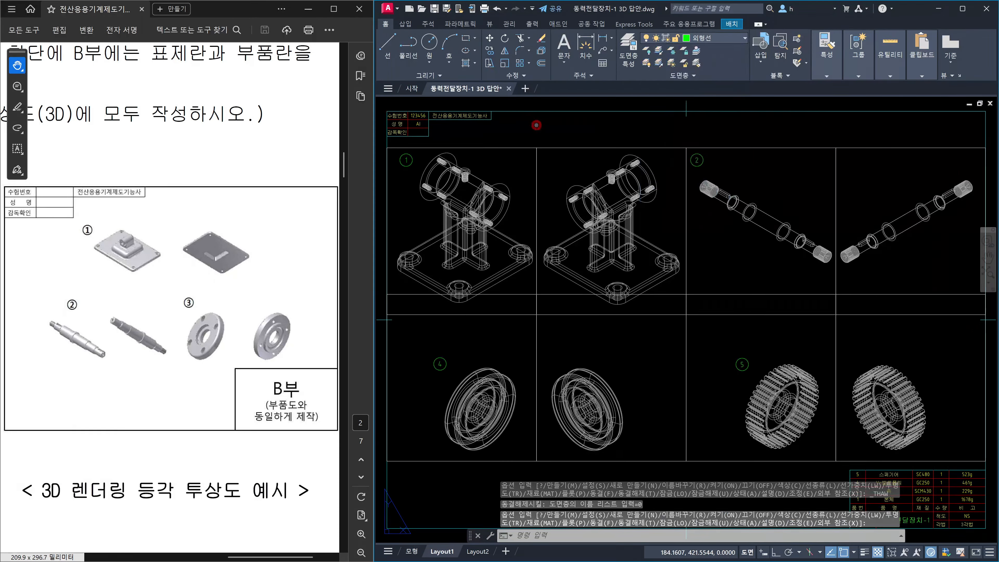
pyautogui.press('Escape')
# Check the visual style and shade plot settings of part 1's first viewport in its quick properties and deselect it.
pyautogui.click(513, 147)
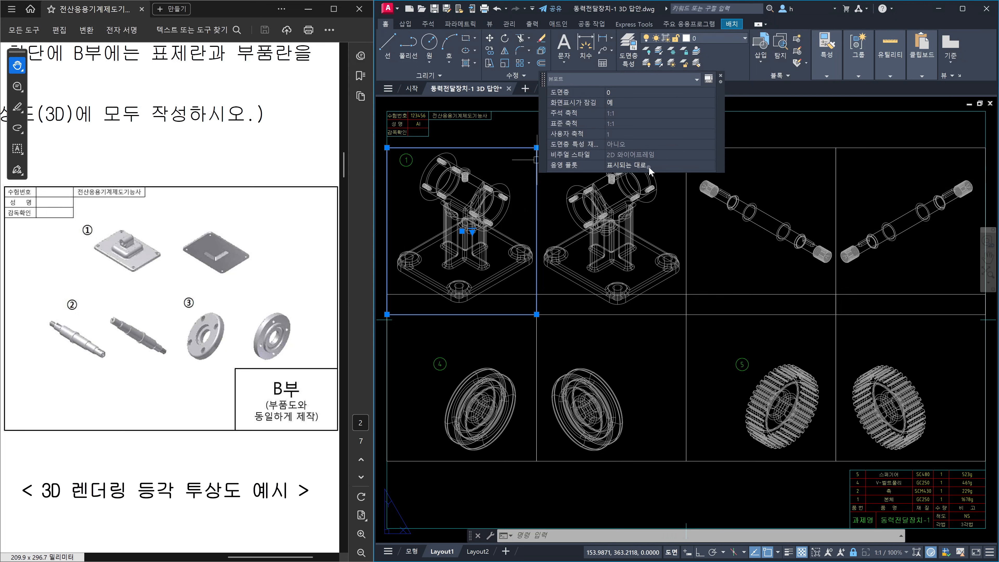
pyautogui.click(720, 75)
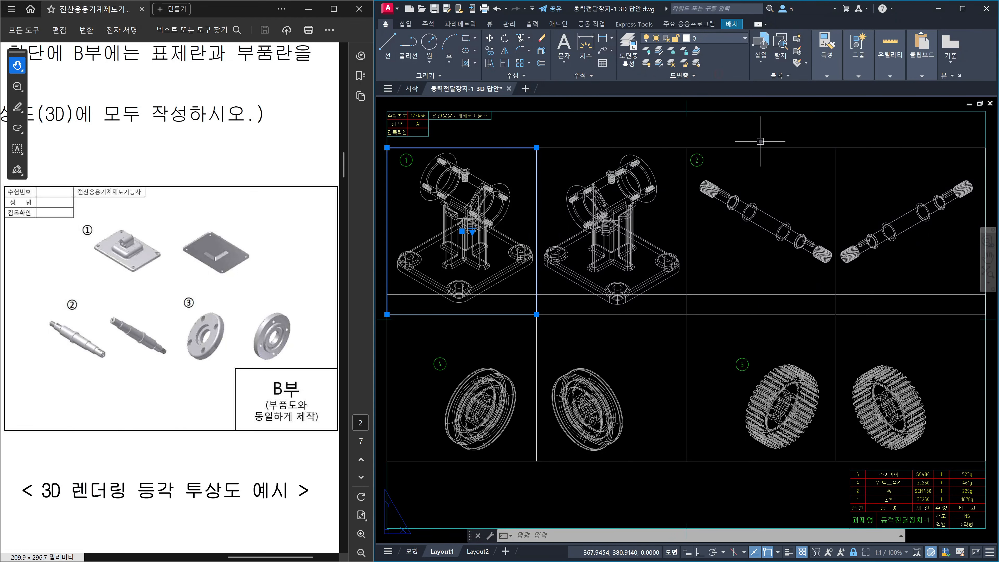
pyautogui.press('Escape')
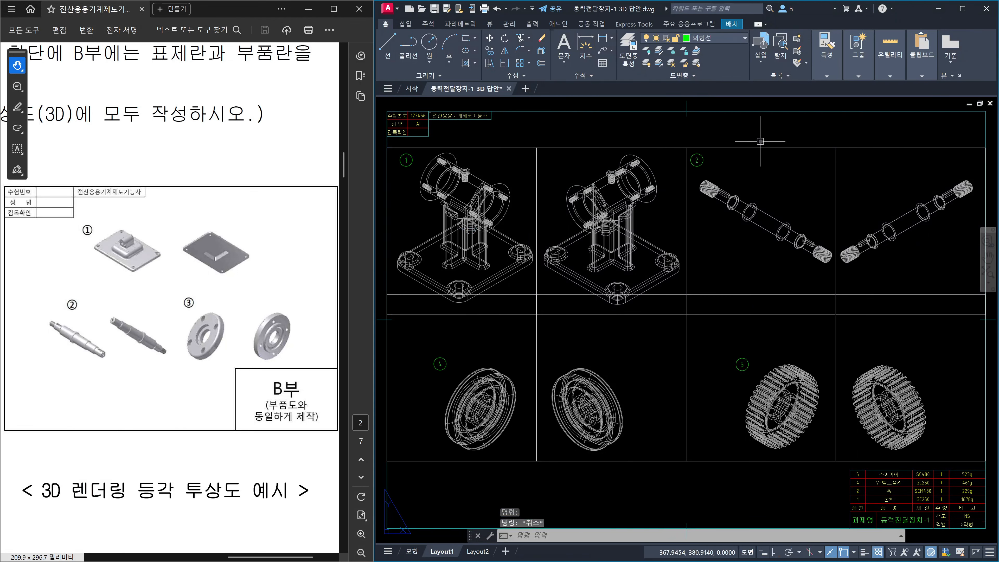
# Examine the available shade plot (음영 플롯) options in the full properties of part 1's first viewport.
pyautogui.hotkey('ctrl', '1')
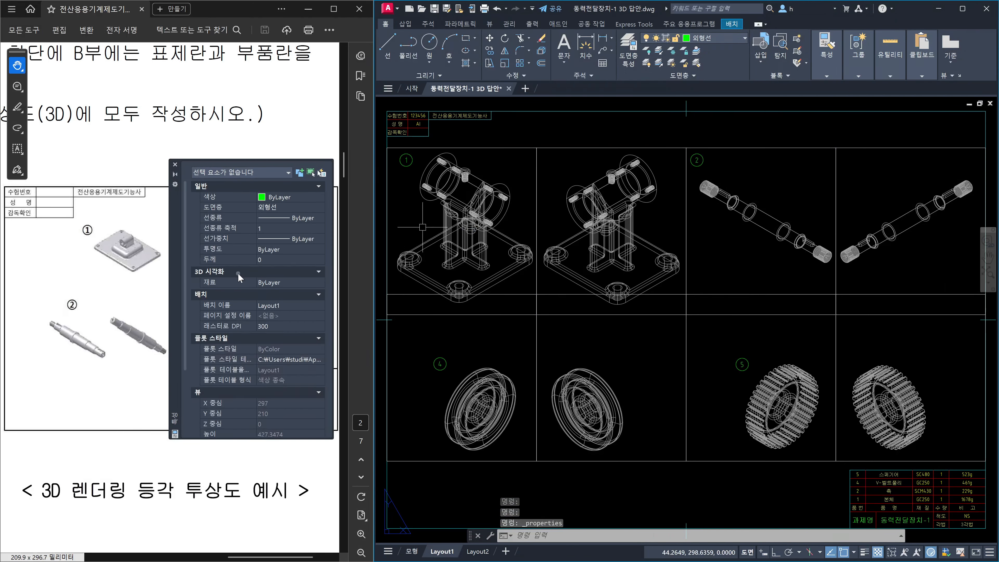
pyautogui.click(509, 147)
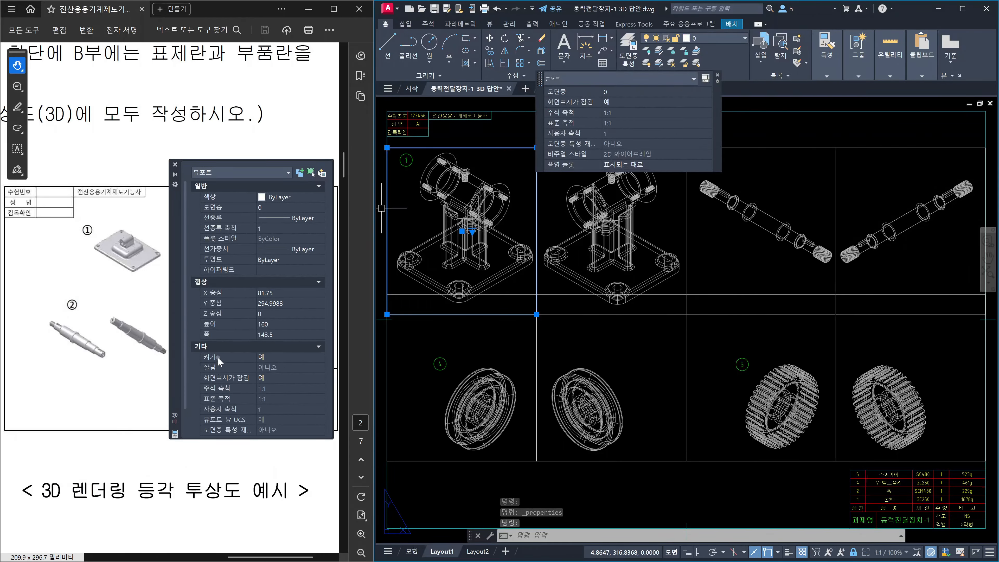
pyautogui.click(185, 426)
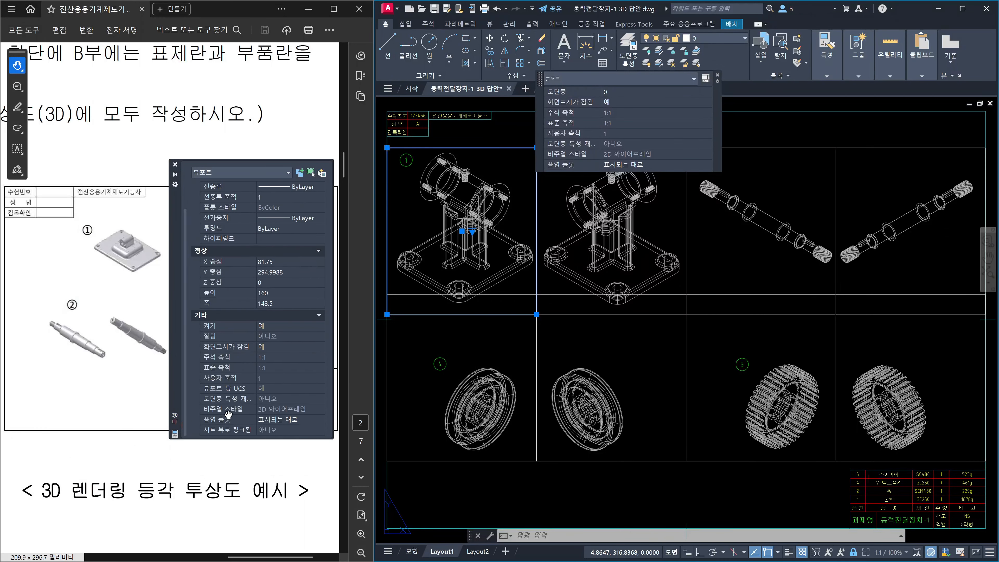
pyautogui.click(322, 419)
pyautogui.click(321, 419)
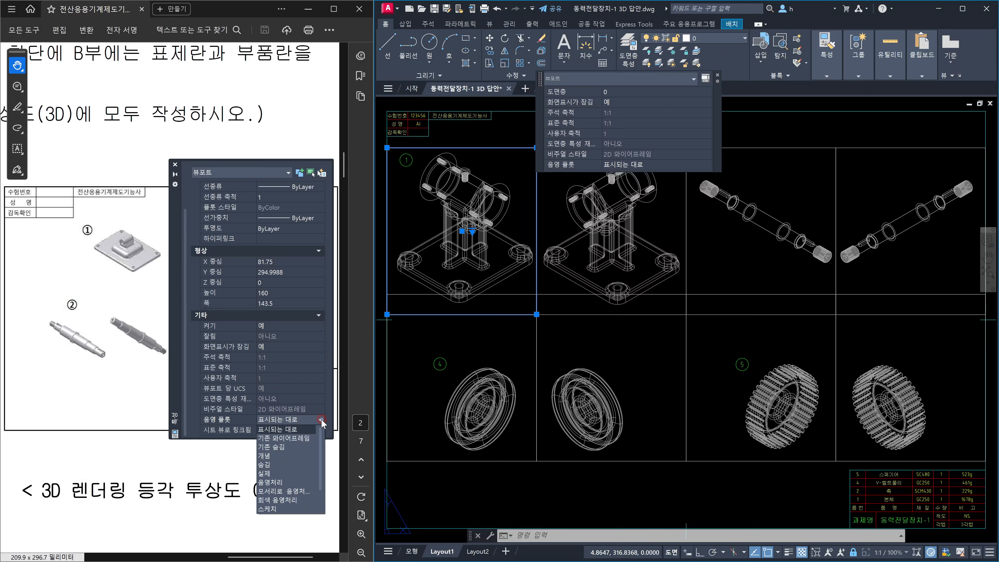
pyautogui.moveTo(320, 484); pyautogui.dragTo(317, 510)
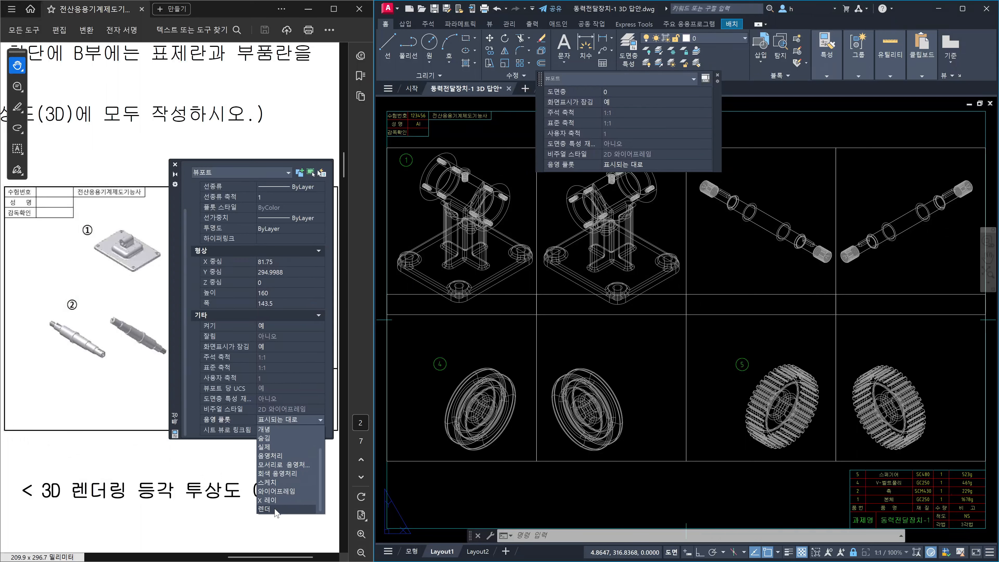
pyautogui.scroll(1, 296, 451)
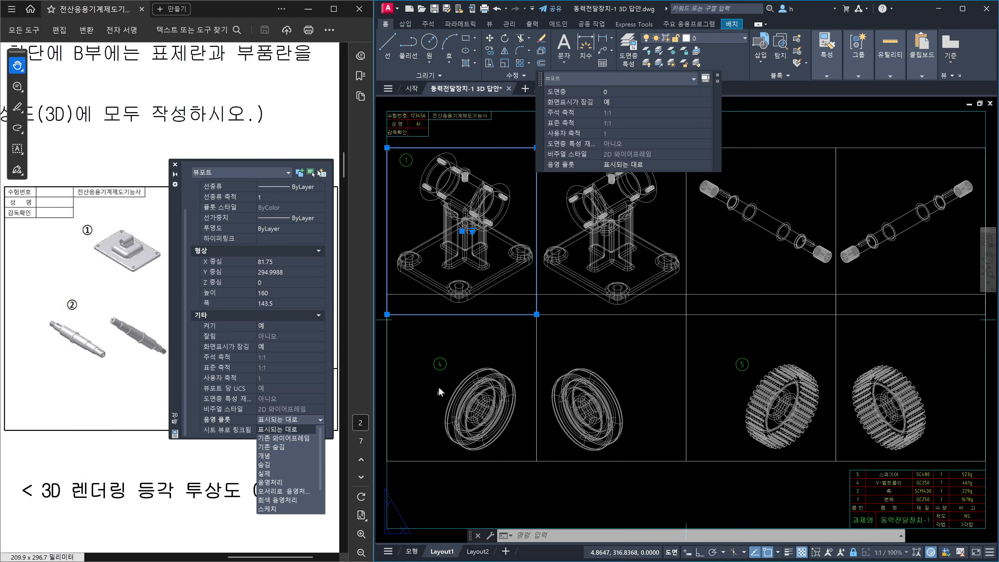
pyautogui.press('Escape')
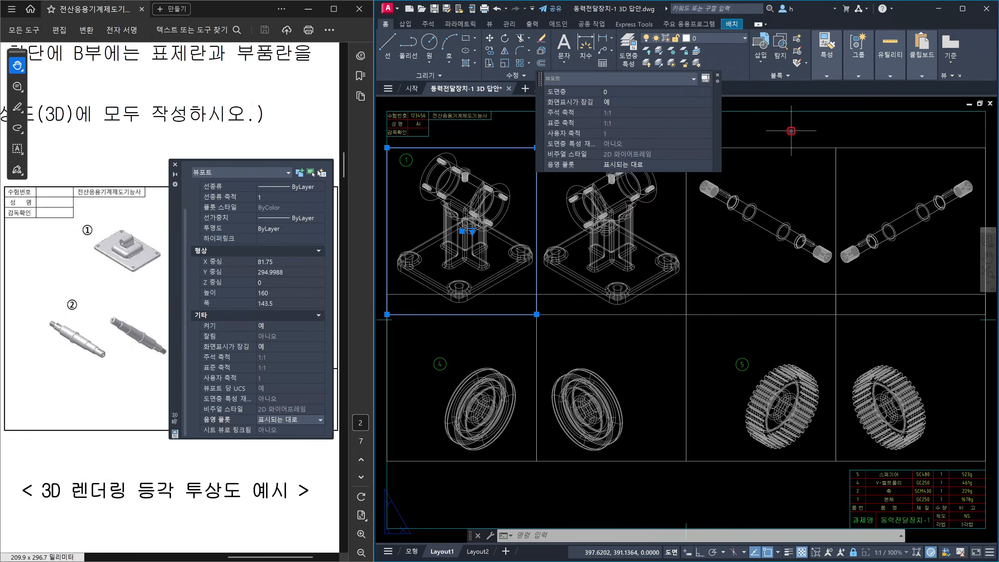
# Set the shade plot option of the four viewports showing parts 1 and 4 to 실제 (Realistic) and close their properties.
pyautogui.press('Escape')
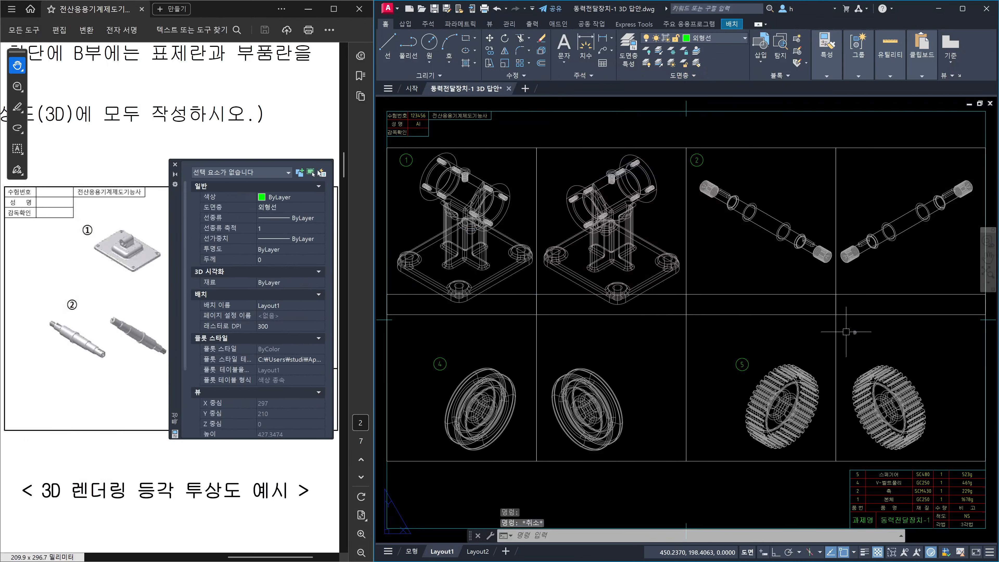
pyautogui.click(879, 329)
pyautogui.press('Escape')
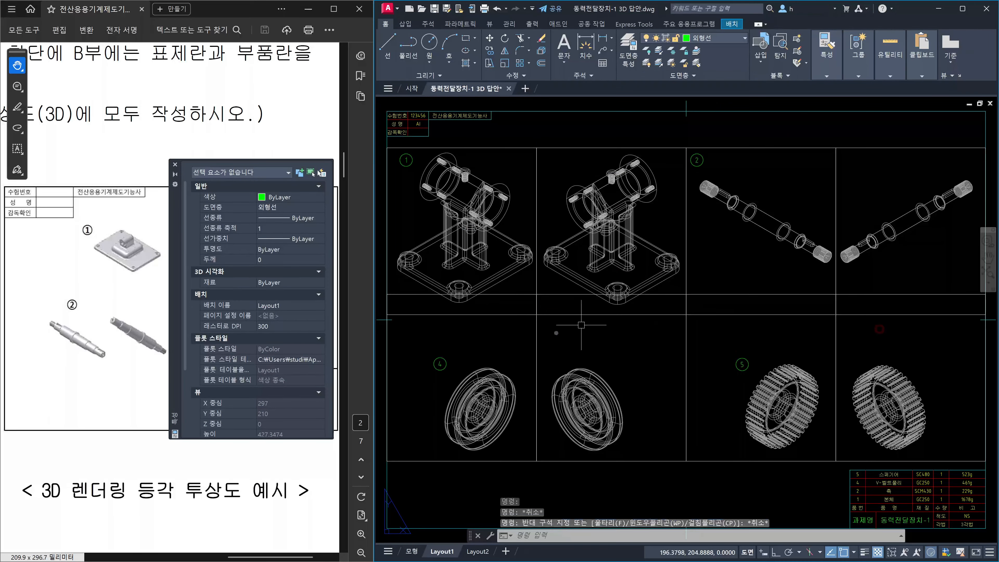
pyautogui.click(556, 333)
pyautogui.click(520, 283)
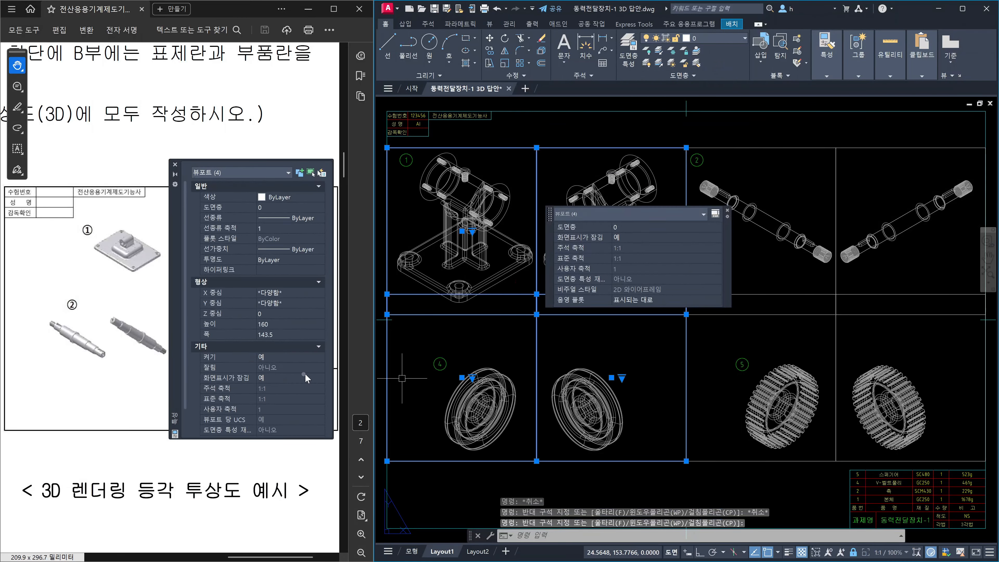
pyautogui.click(183, 426)
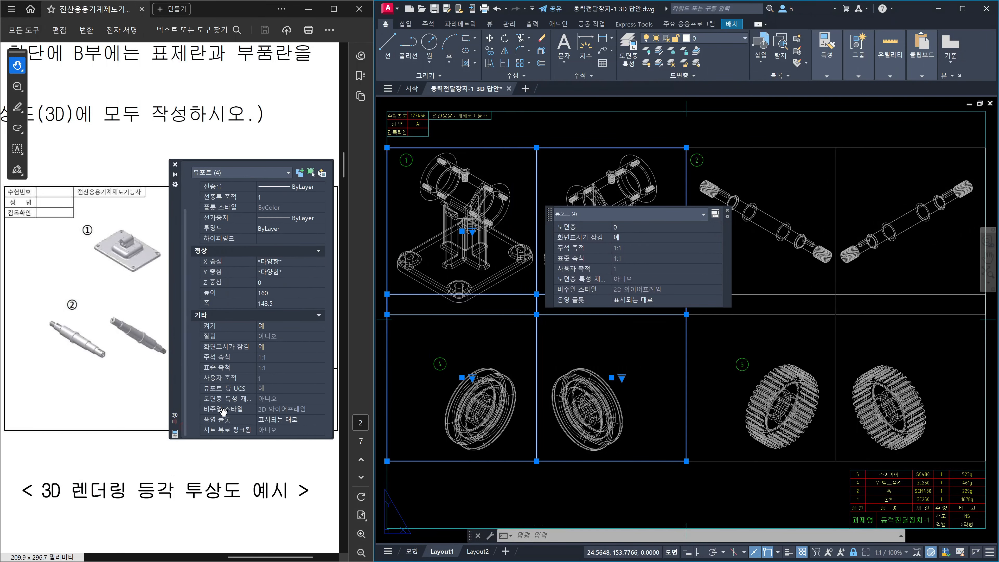
pyautogui.click(317, 420)
pyautogui.click(322, 421)
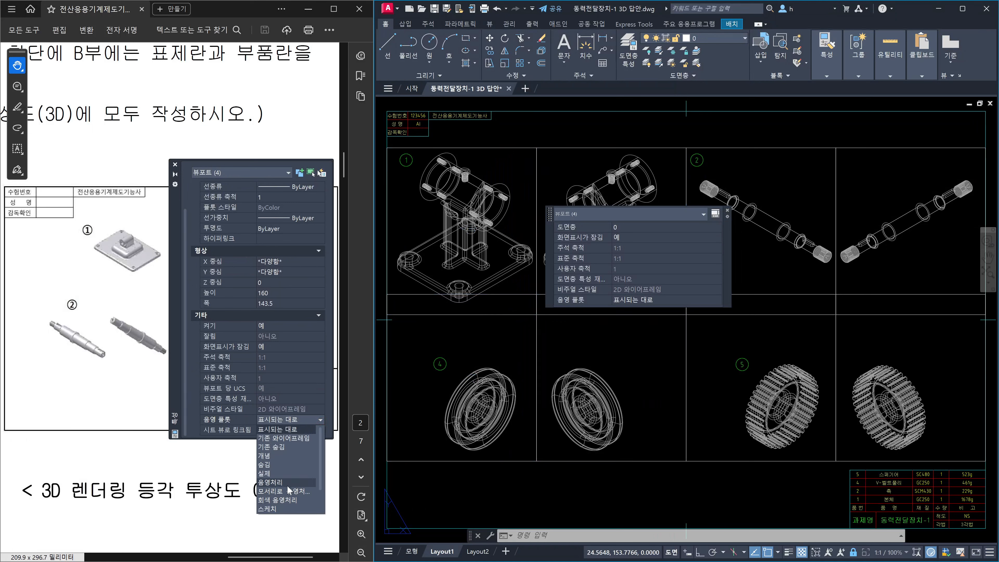
pyautogui.click(281, 474)
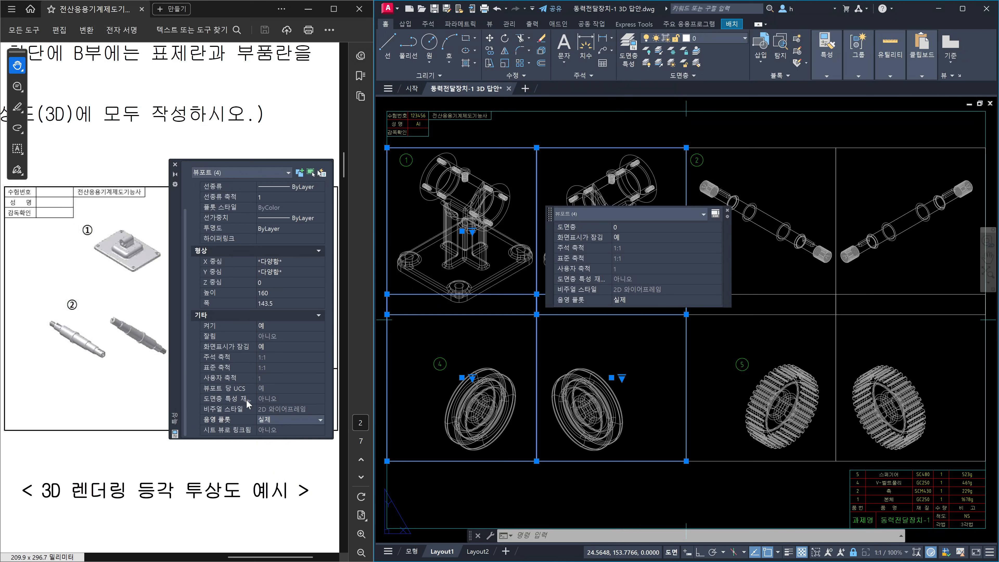
pyautogui.click(175, 165)
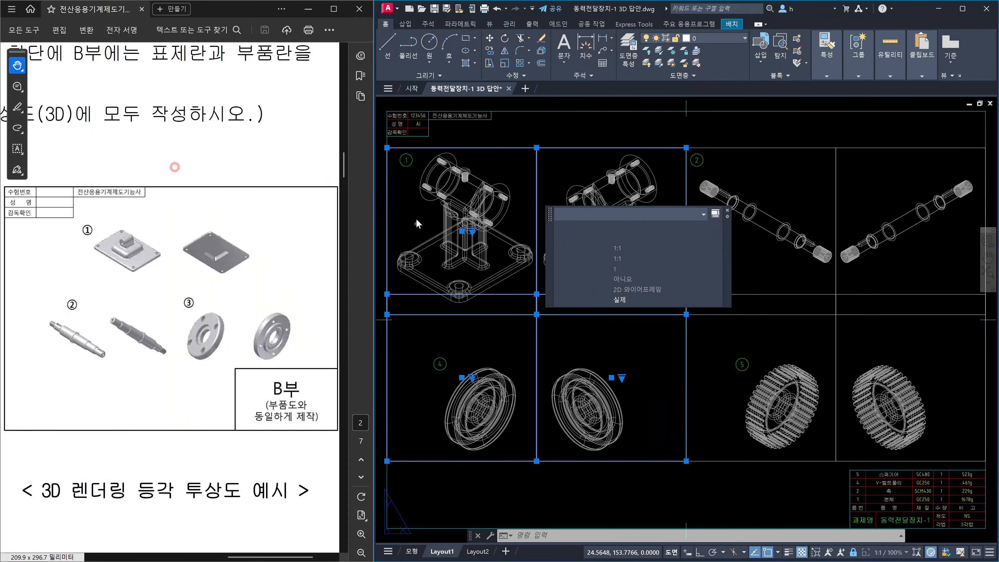
pyautogui.press('Escape')
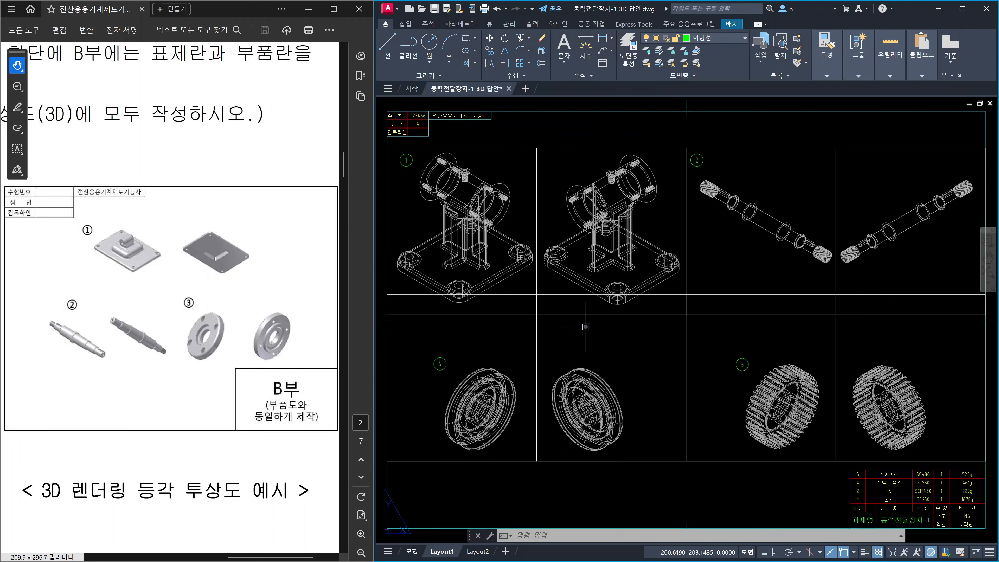
# Freeze layer 0 to hide the viewport frames in Layout1.
pyautogui.click(735, 42)
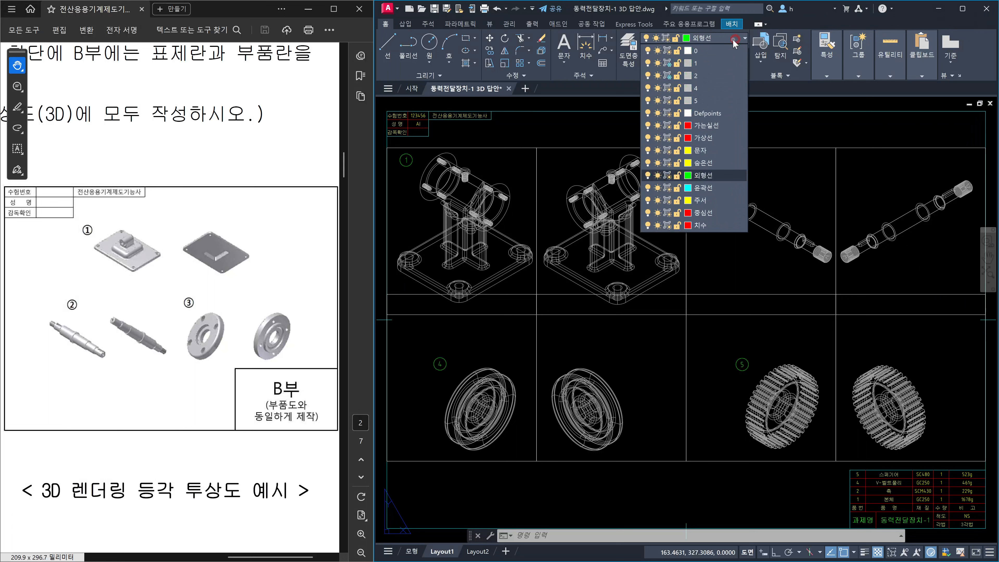
pyautogui.click(657, 50)
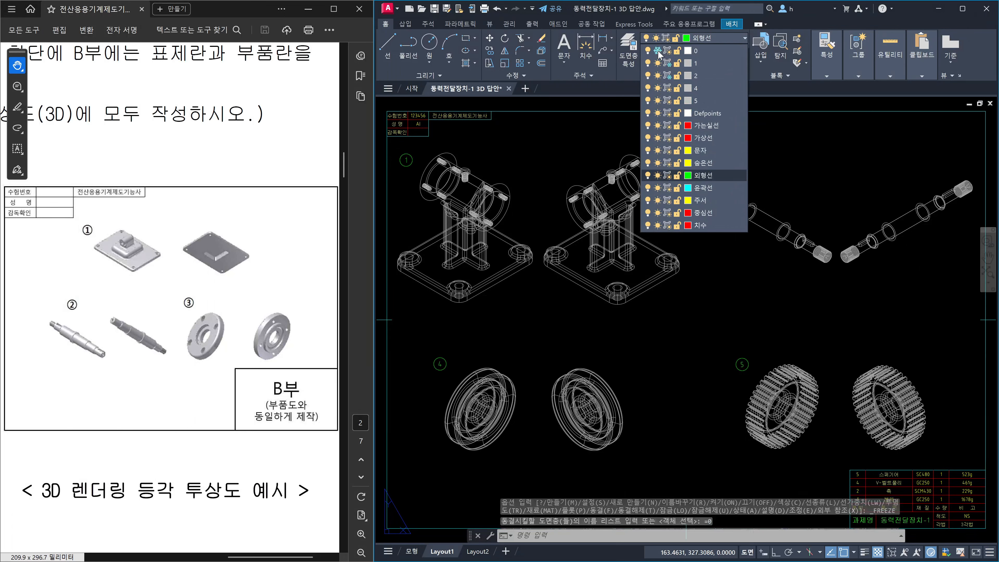
pyautogui.click(584, 130)
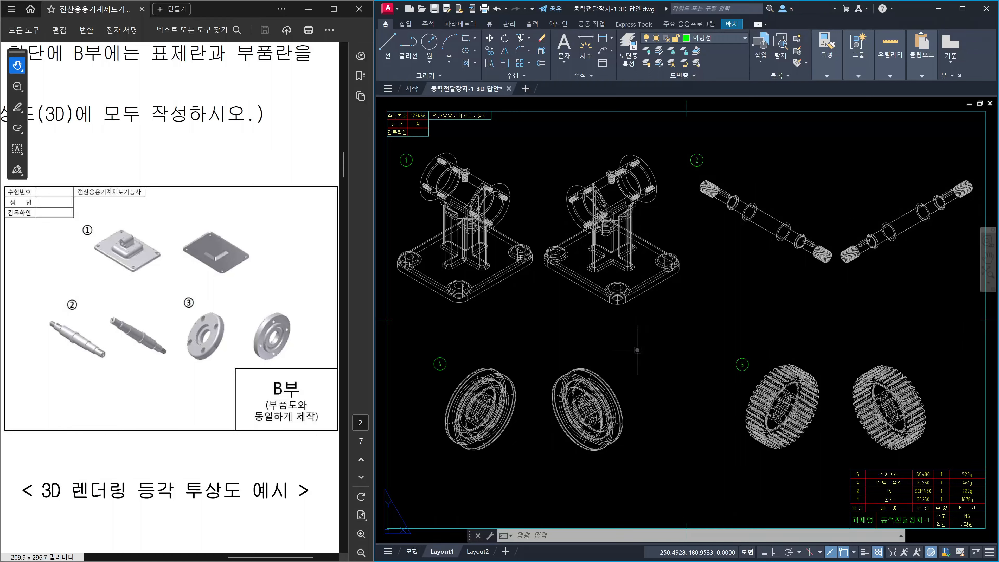
# Set up Layout1's plot with DWG To PDF.pc3 on ISO full-page A3 (420.00 x 297.00 mm) paper.
pyautogui.hotkey('ctrl', 'p')
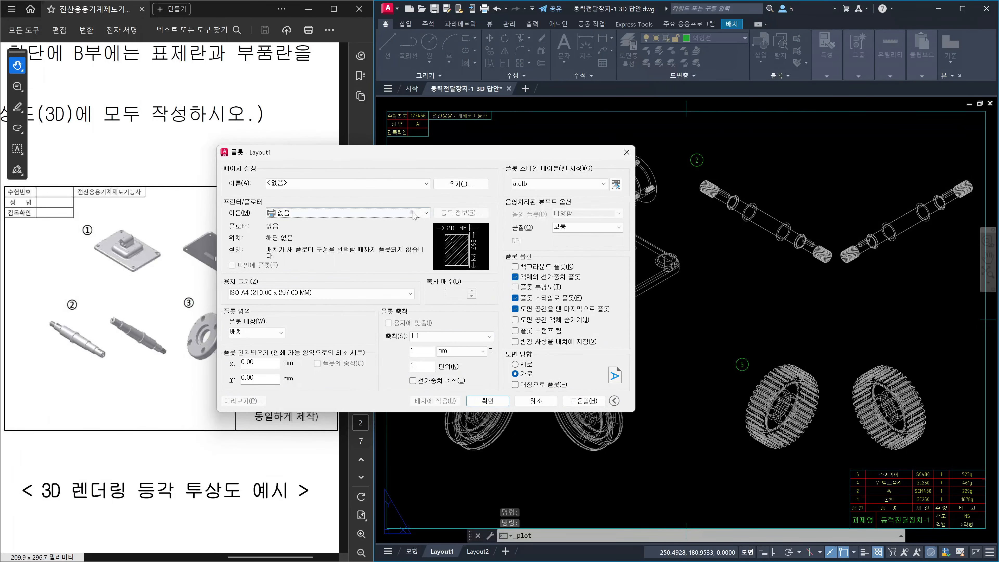
pyautogui.click(426, 213)
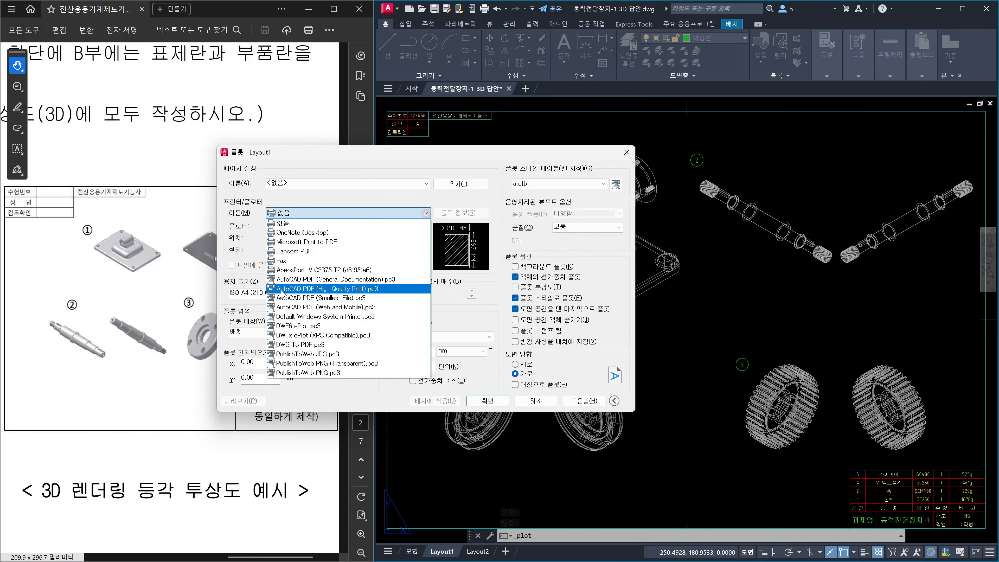
pyautogui.click(294, 345)
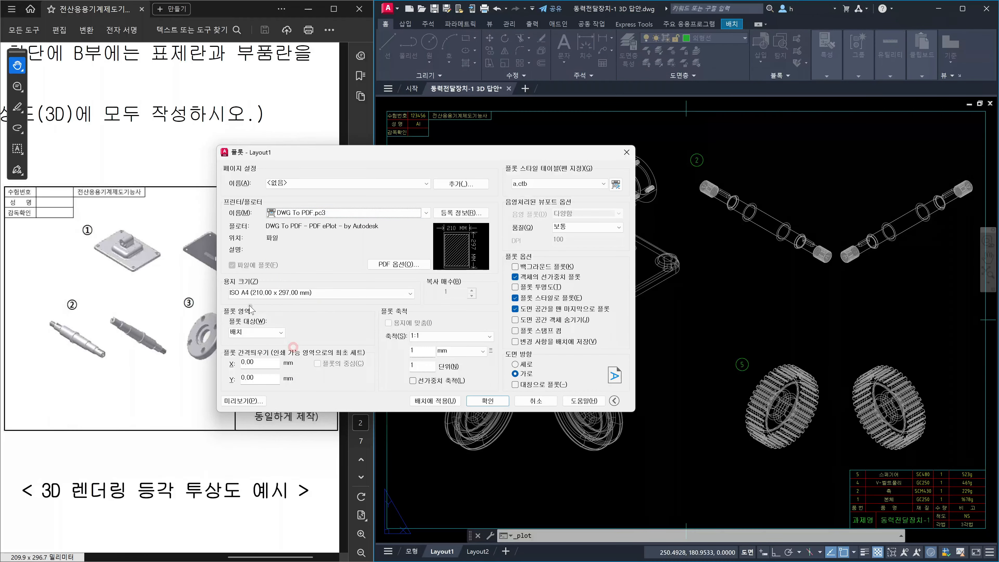
pyautogui.click(365, 295)
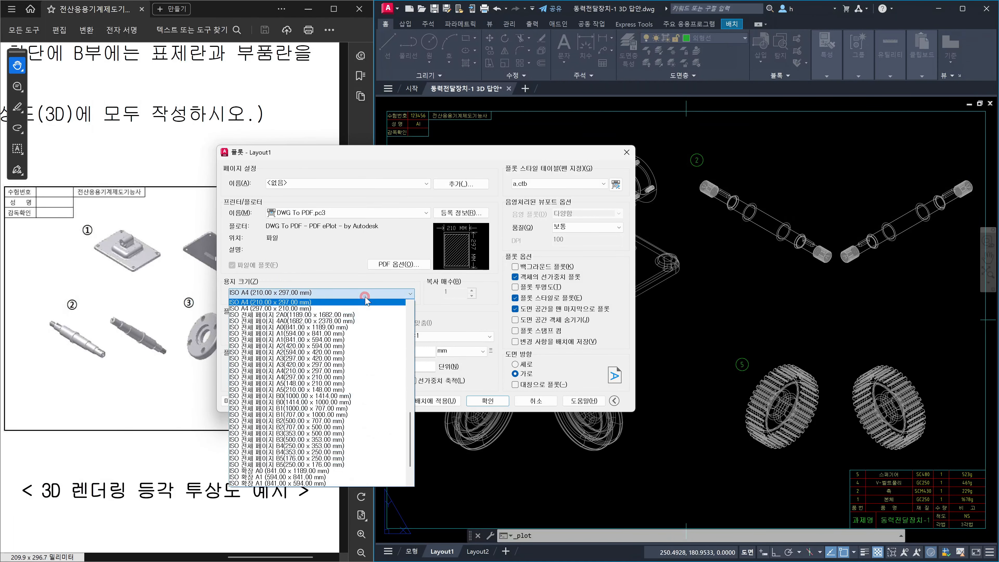
pyautogui.click(257, 365)
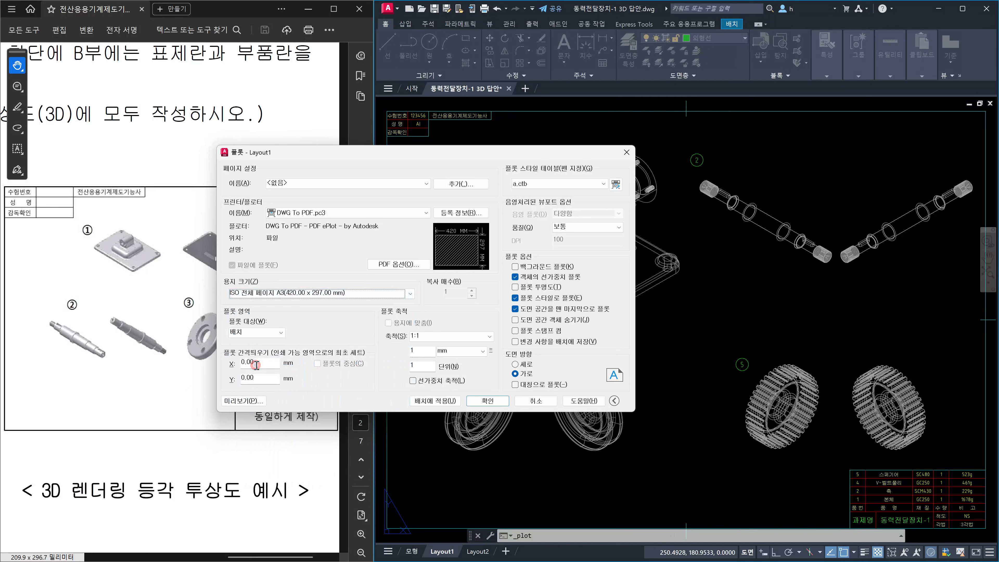
# Set the plot area to extents (범위), center the plot and fit it to the paper.
pyautogui.click(260, 334)
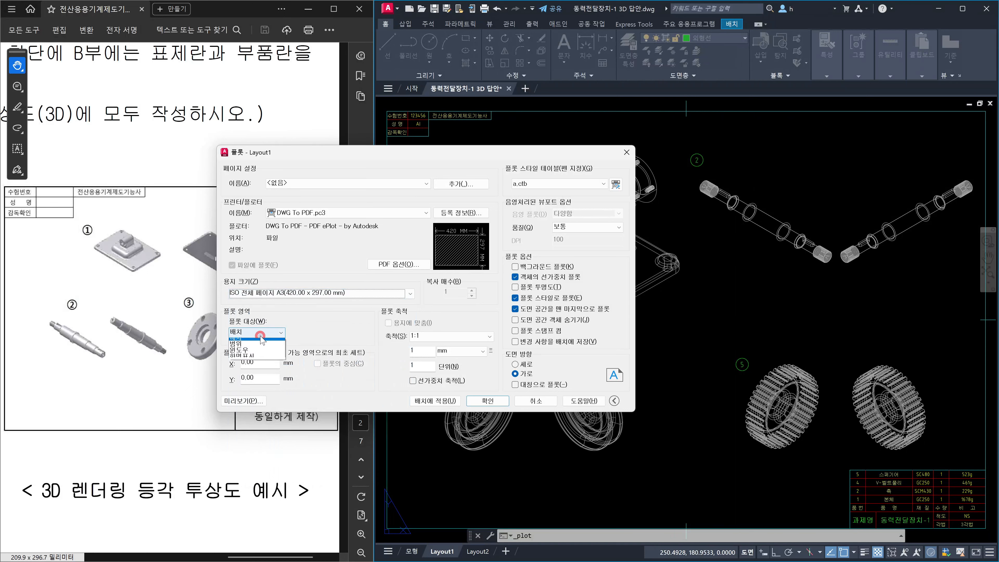
pyautogui.click(260, 348)
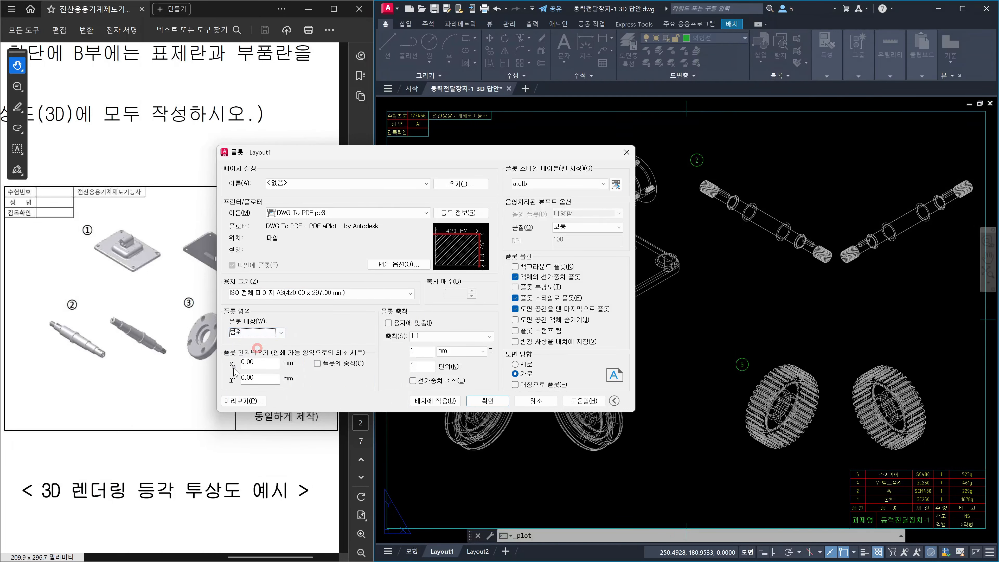
pyautogui.click(317, 363)
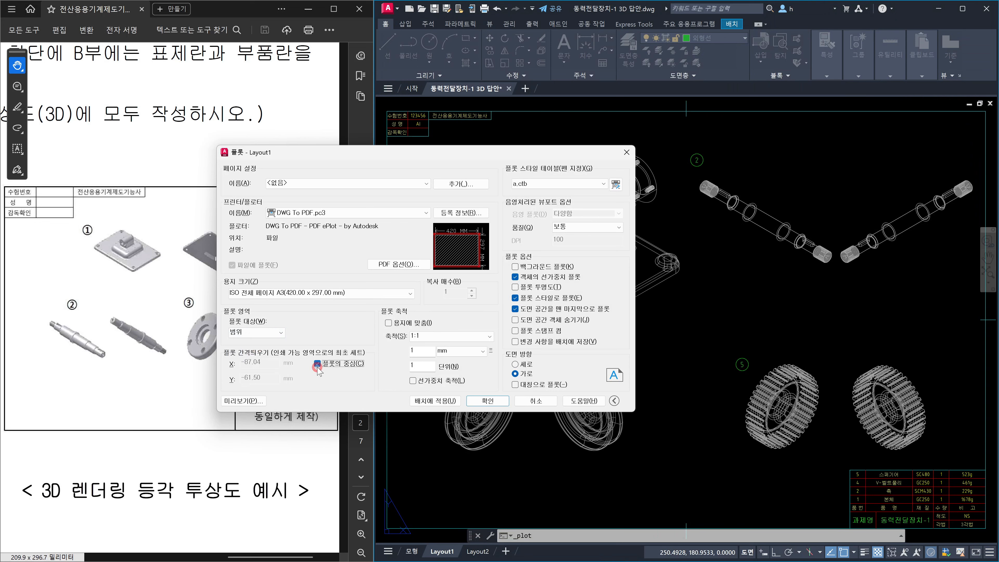
pyautogui.click(389, 322)
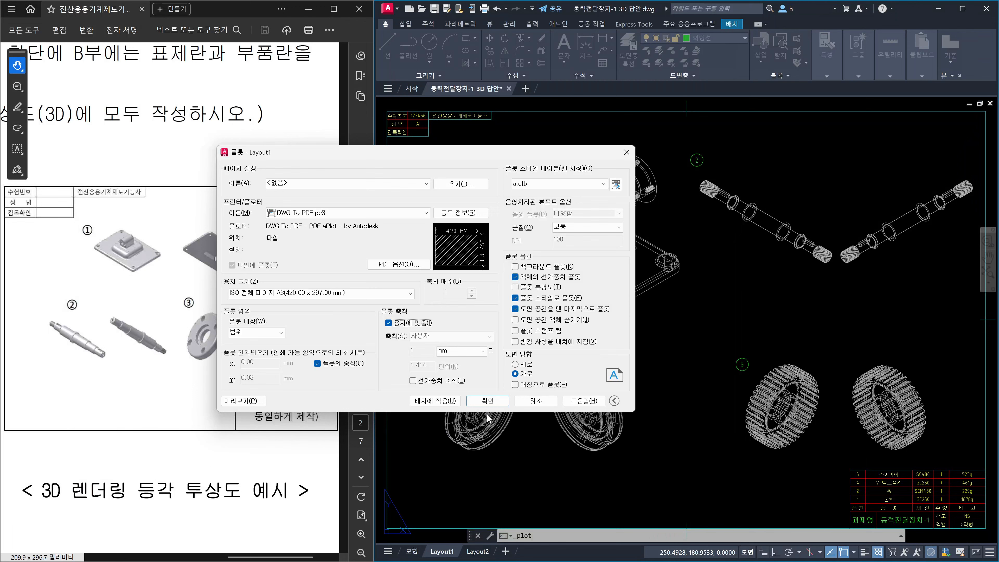
# Preview the plot, examine how the shaded views of parts 1 and 4 render where their viewports overlap, and close without plotting.
pyautogui.click(254, 401)
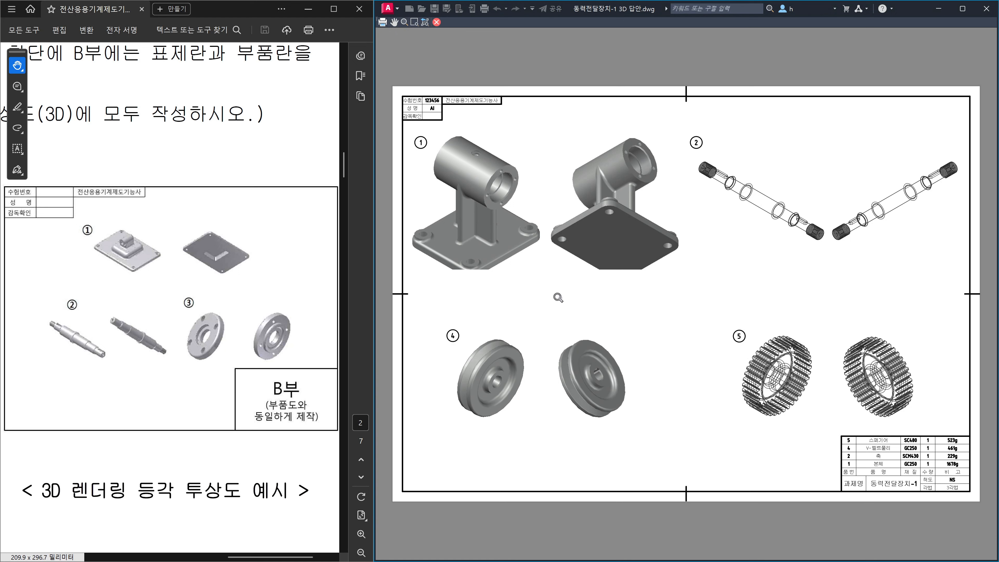
pyautogui.moveTo(393, 256); pyautogui.dragTo(703, 310)
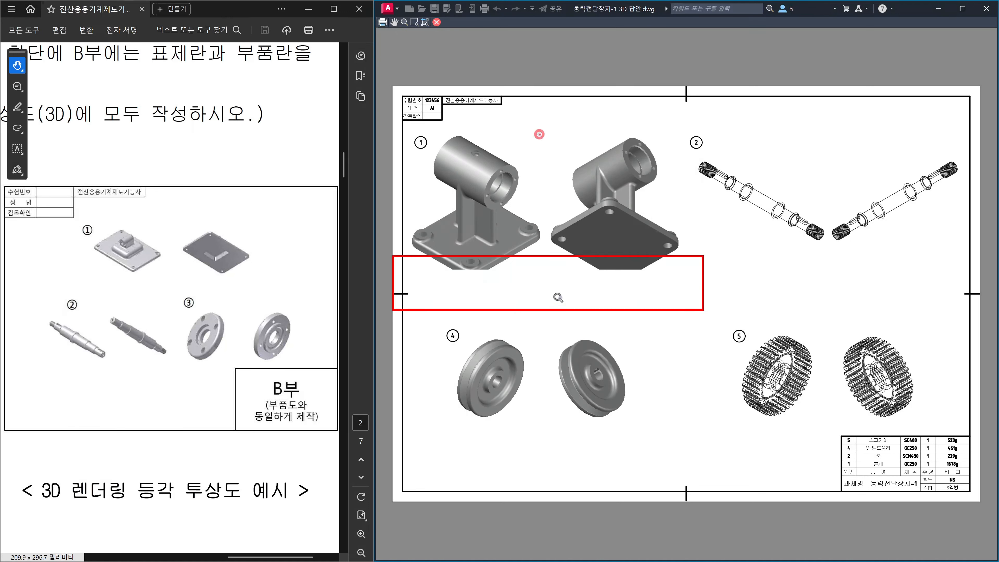
pyautogui.moveTo(540, 134)
pyautogui.mouseDown()
pyautogui.moveTo(531, 173)
pyautogui.moveTo(552, 169)
pyautogui.mouseUp()
pyautogui.moveTo(538, 350)
pyautogui.mouseDown()
pyautogui.moveTo(536, 366)
pyautogui.moveTo(530, 341)
pyautogui.mouseUp()
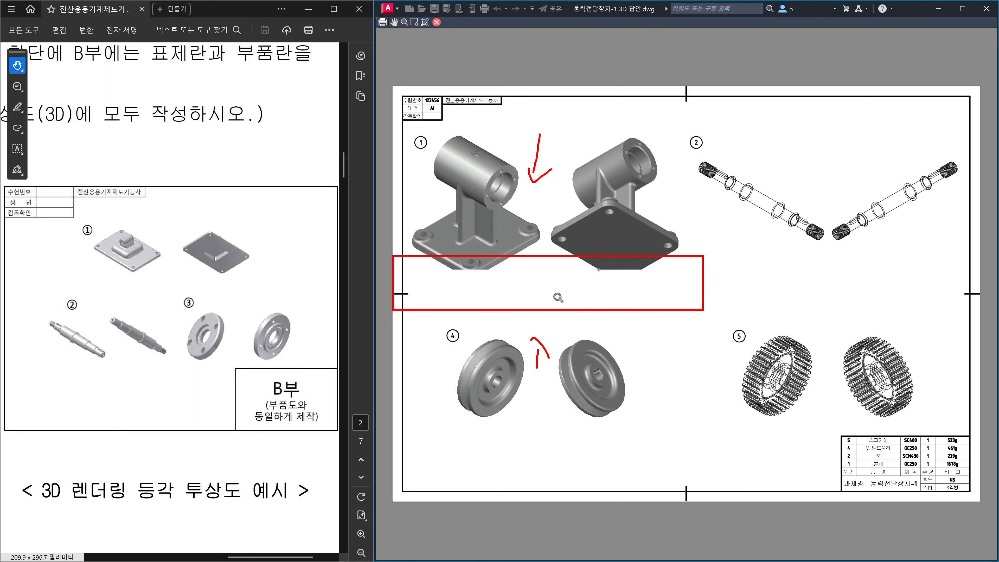
pyautogui.moveTo(632, 266); pyautogui.dragTo(588, 270)
pyautogui.moveTo(446, 270); pyautogui.dragTo(508, 271)
pyautogui.press('Escape')
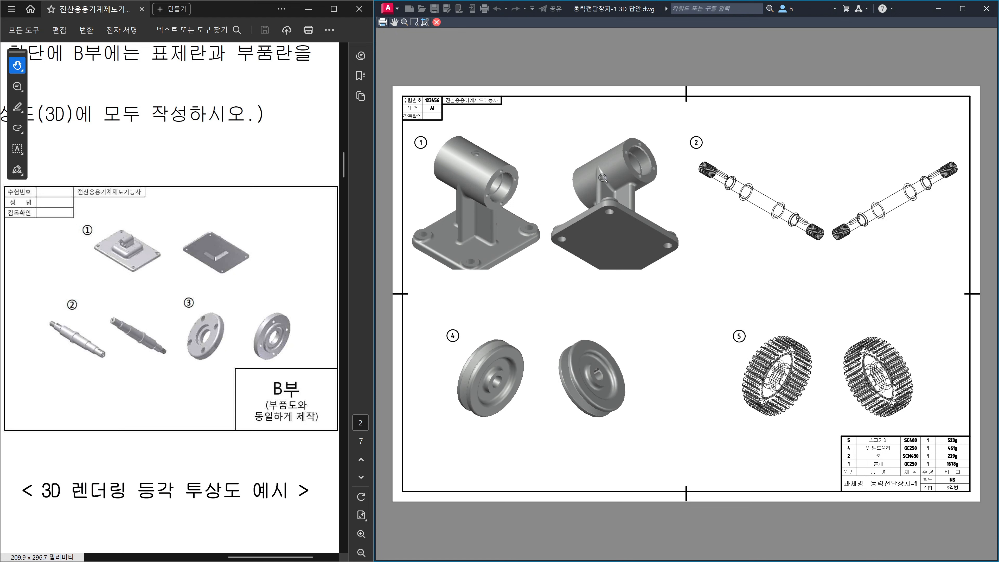
pyautogui.moveTo(544, 119)
pyautogui.mouseDown()
pyautogui.moveTo(518, 146)
pyautogui.moveTo(539, 147)
pyautogui.mouseUp()
pyautogui.moveTo(569, 102)
pyautogui.mouseDown()
pyautogui.moveTo(559, 112)
pyautogui.moveTo(569, 102)
pyautogui.mouseUp()
pyautogui.moveTo(563, 117); pyautogui.dragTo(588, 111)
pyautogui.moveTo(588, 99)
pyautogui.mouseDown()
pyautogui.moveTo(589, 129)
pyautogui.moveTo(608, 118)
pyautogui.mouseUp()
pyautogui.moveTo(686, 99)
pyautogui.mouseDown()
pyautogui.moveTo(659, 126)
pyautogui.moveTo(680, 130)
pyautogui.mouseUp()
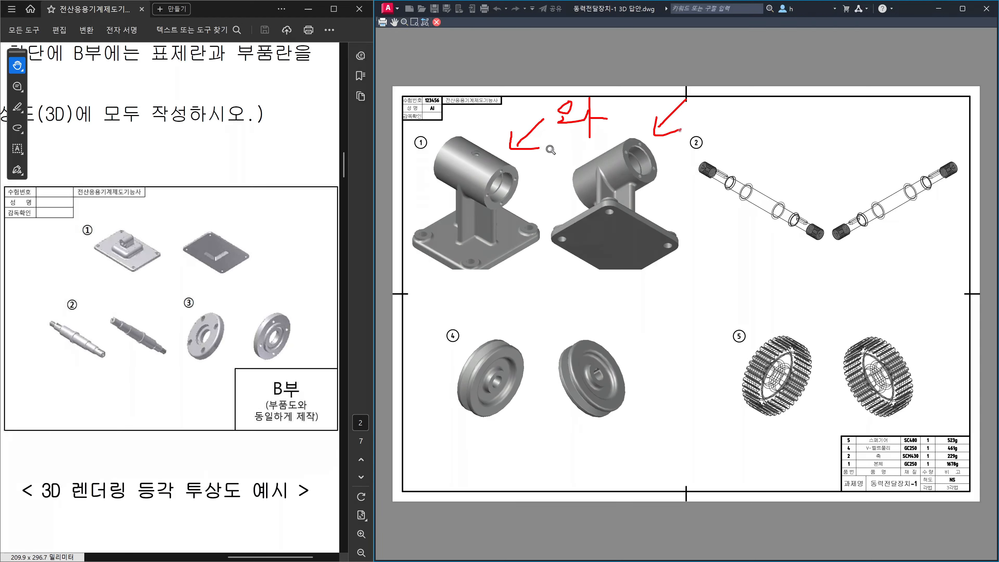
pyautogui.press('Escape')
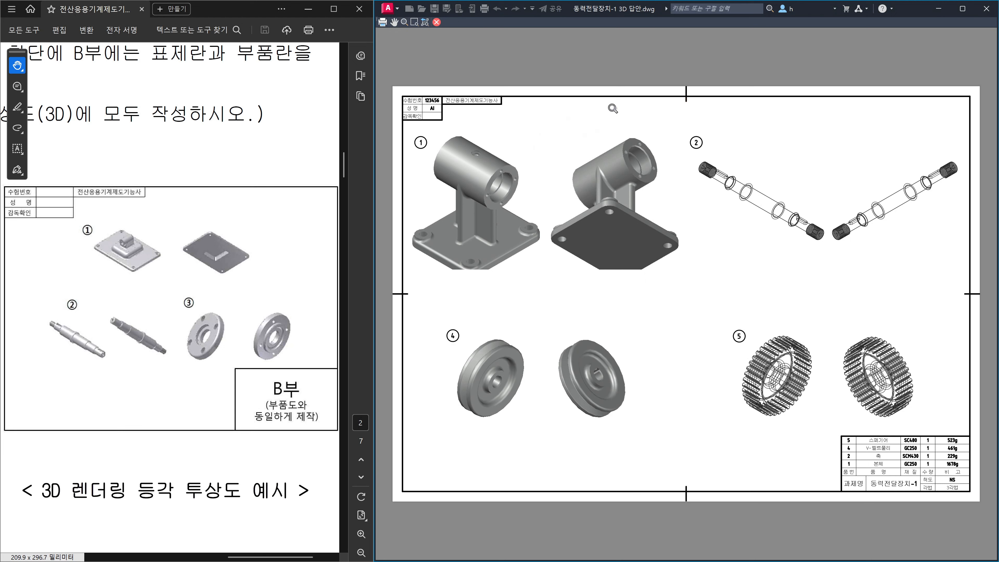
pyautogui.press('Escape')
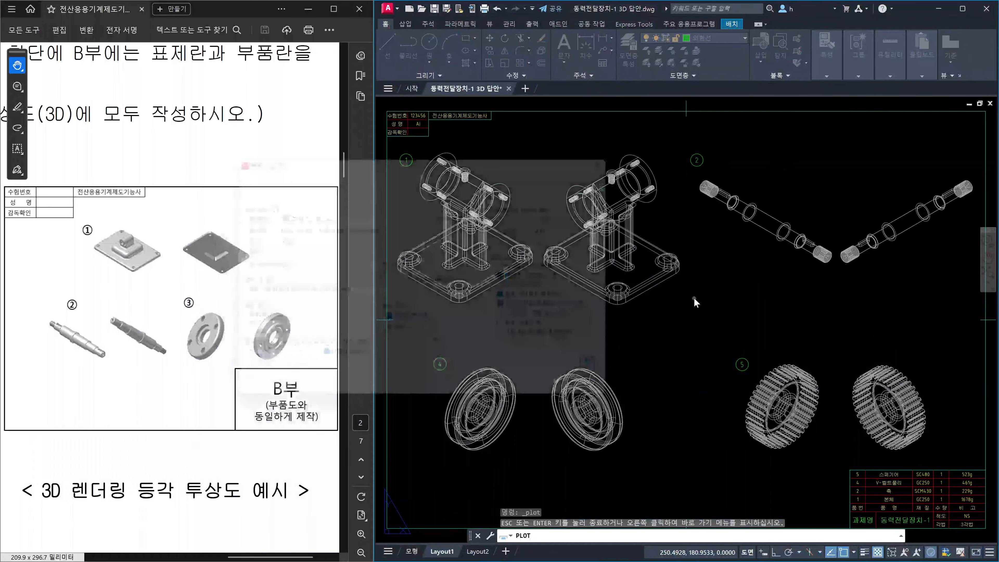
pyautogui.click(536, 400)
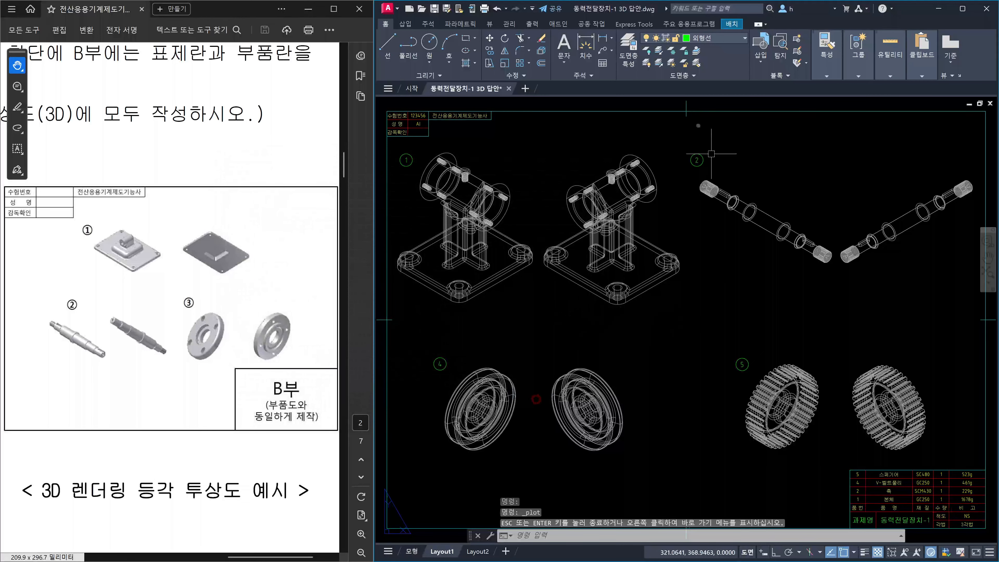
# Thaw layer 0 to bring back the viewport frames in Layout1.
pyautogui.click(742, 36)
pyautogui.click(658, 50)
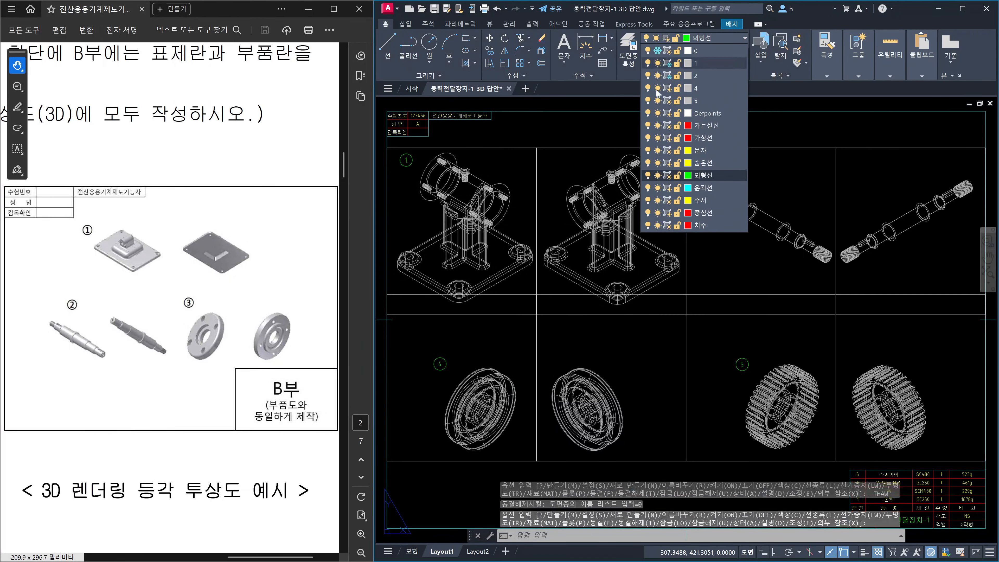
# Select the part 4 and part 1 viewport pairs in turn to check how far their frames overlap, deselecting each pair.
pyautogui.click(544, 470)
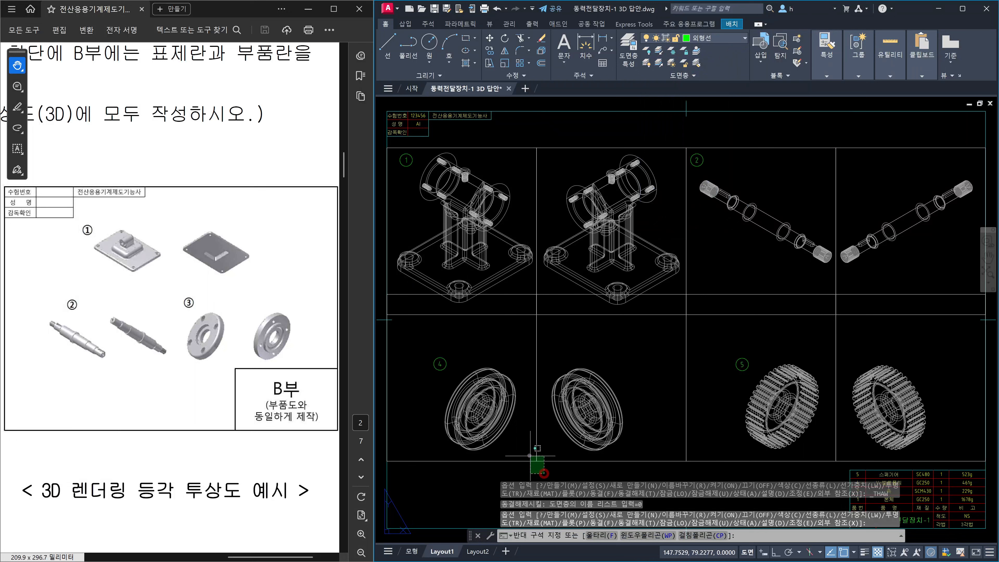
pyautogui.click(530, 455)
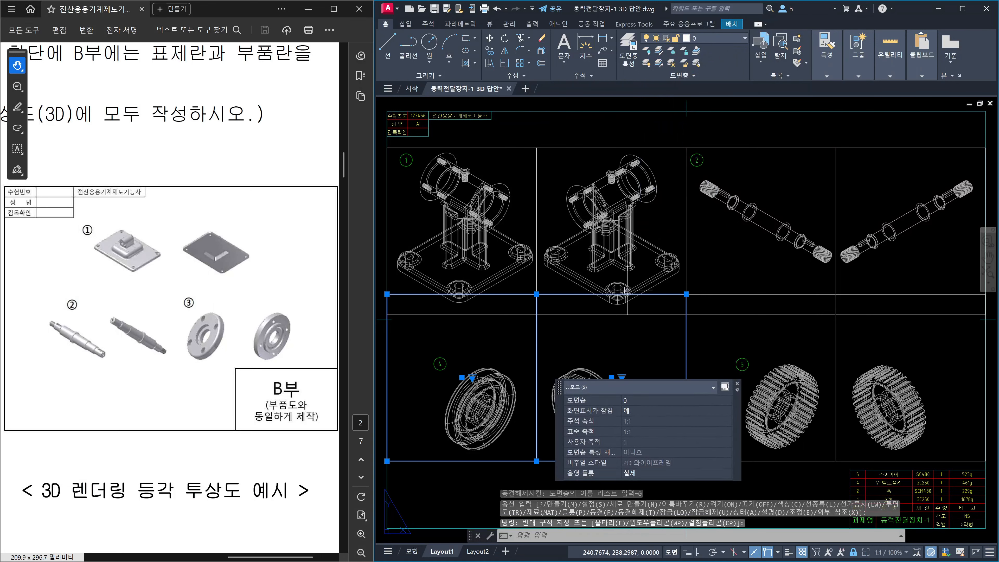
pyautogui.press('Escape')
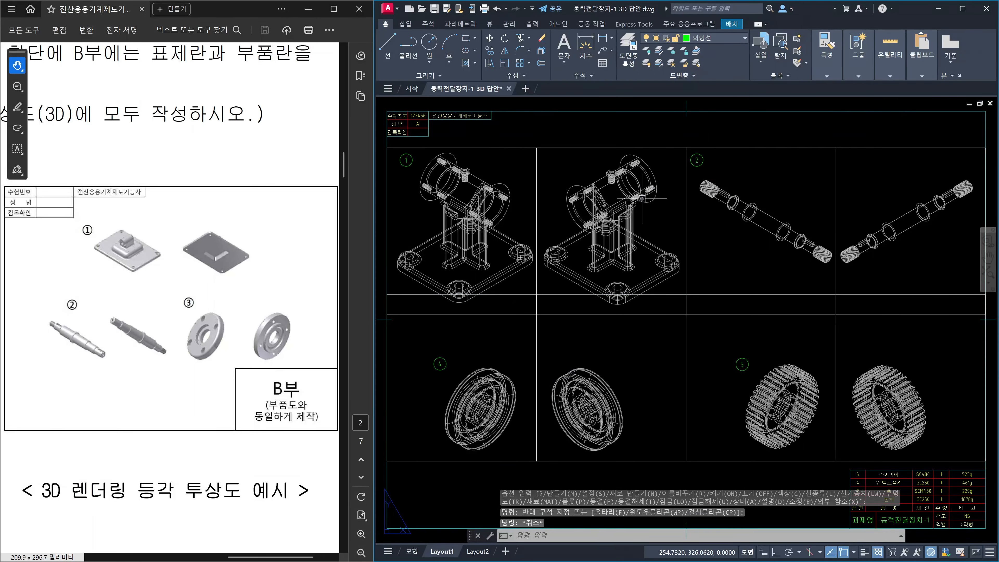
pyautogui.click(564, 173)
pyautogui.click(525, 143)
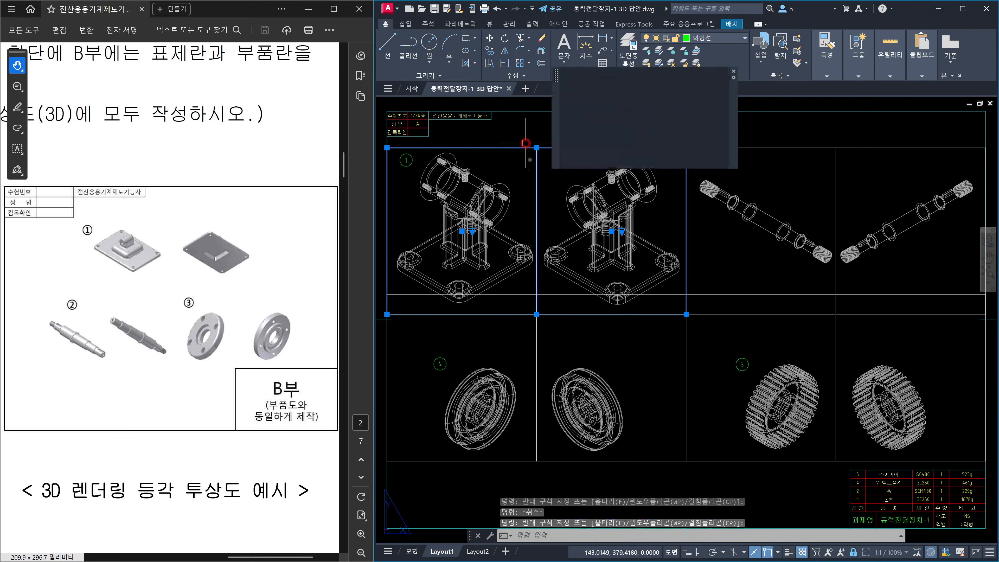
pyautogui.press('Escape')
pyautogui.click(551, 490)
pyautogui.click(517, 454)
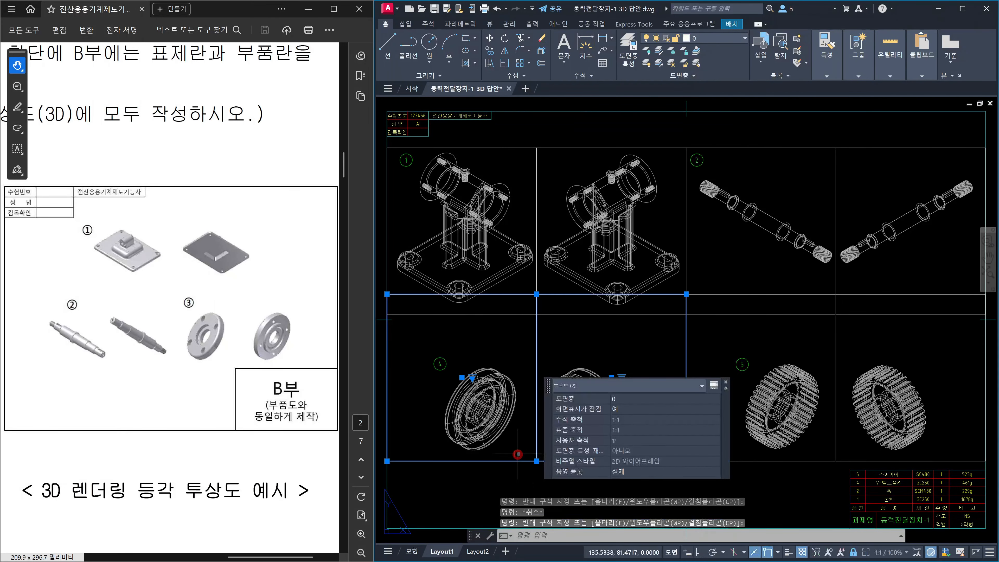
pyautogui.press('Escape')
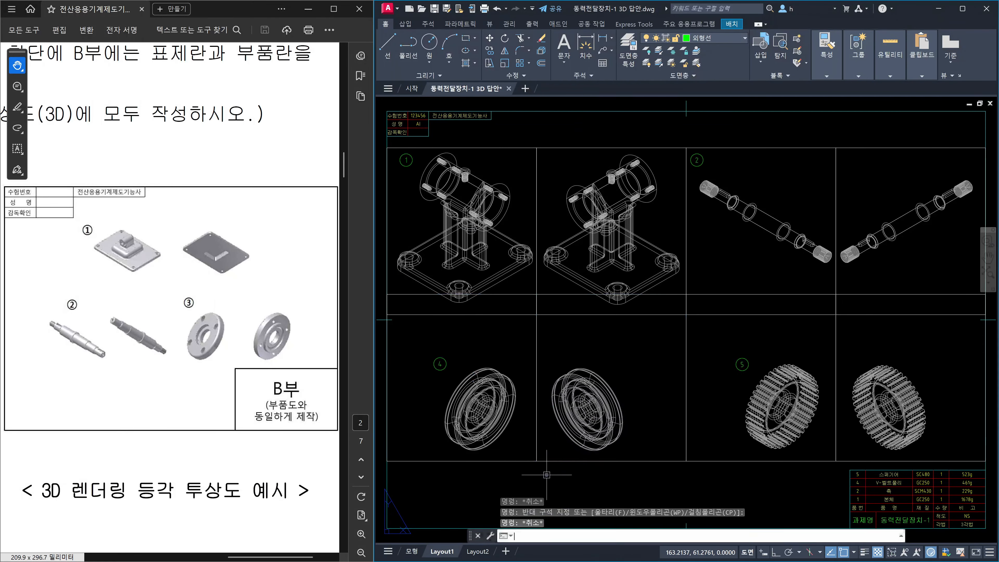
# Send the two part 4 viewports to the back with the DRAWORDER command's Back (뒤로) option.
pyautogui.write('dr')
pyautogui.press('Return')
pyautogui.click(546, 475)
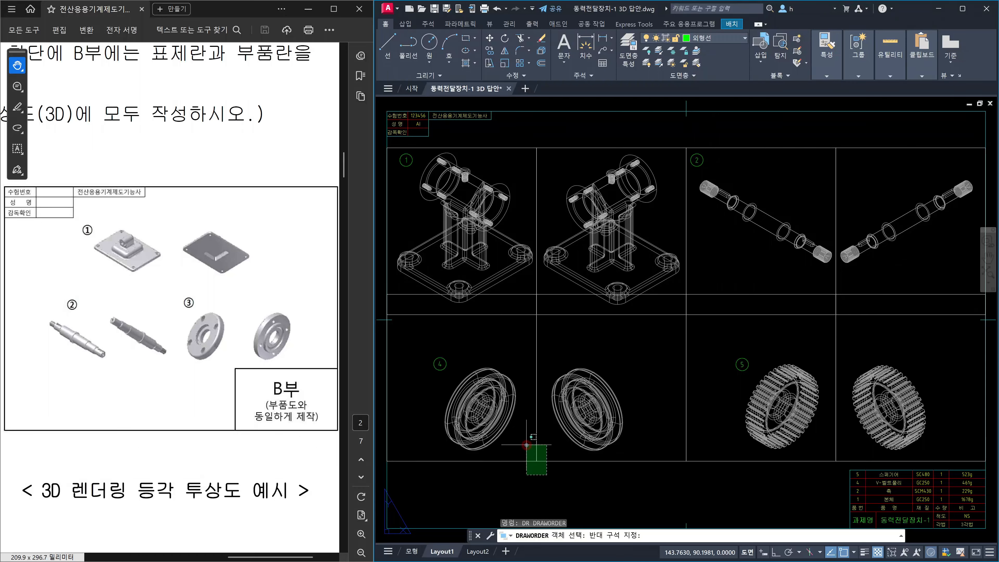
pyautogui.click(526, 445)
pyautogui.press('Return')
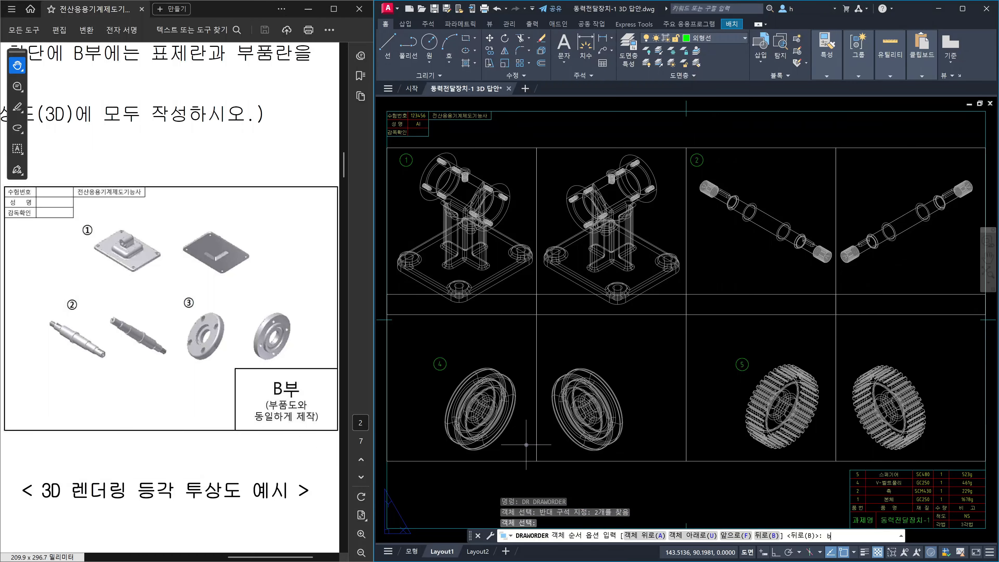
pyautogui.write('b')
pyautogui.press('Return')
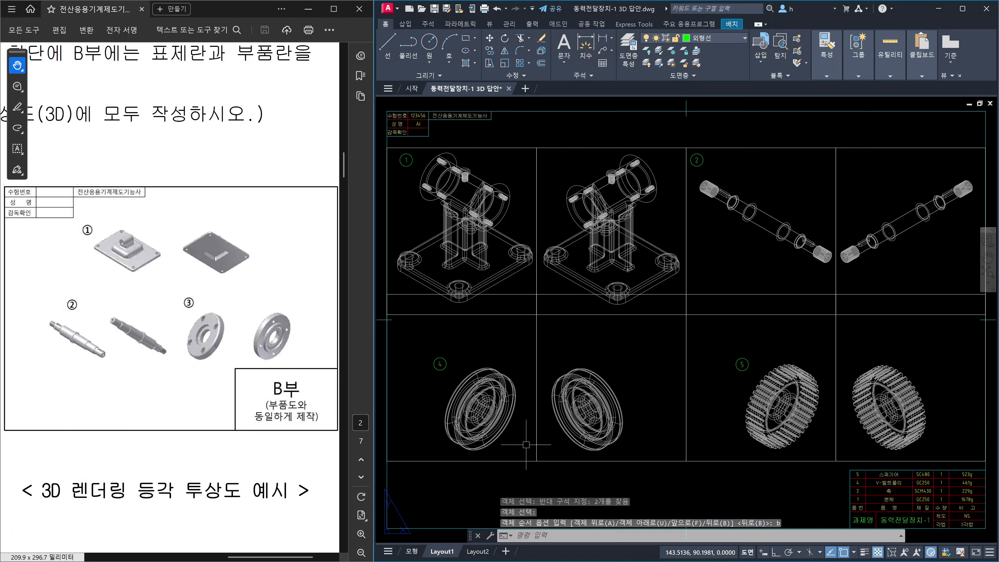
# Freeze layer 0 to hide the viewport frames in Layout1.
pyautogui.click(740, 37)
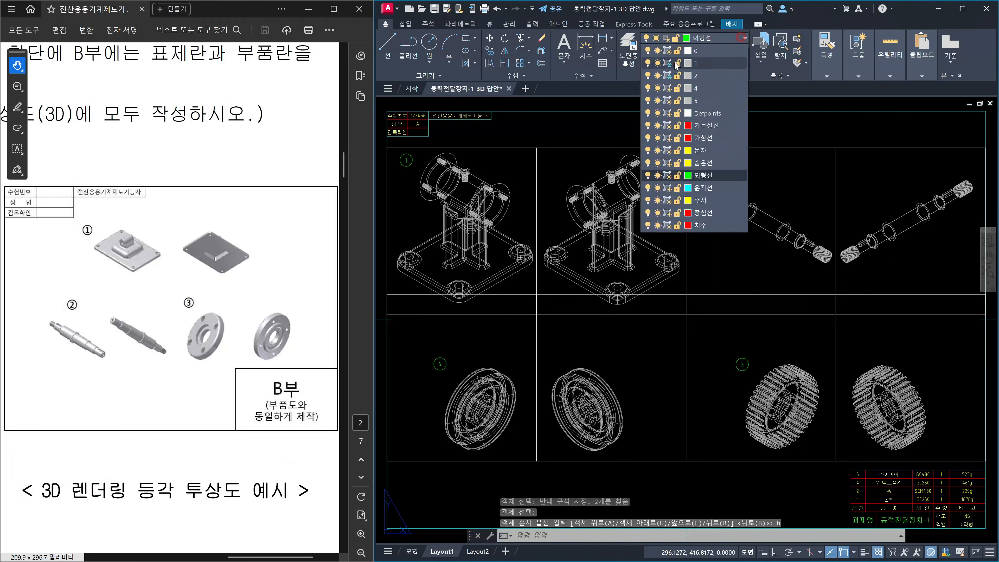
pyautogui.click(658, 50)
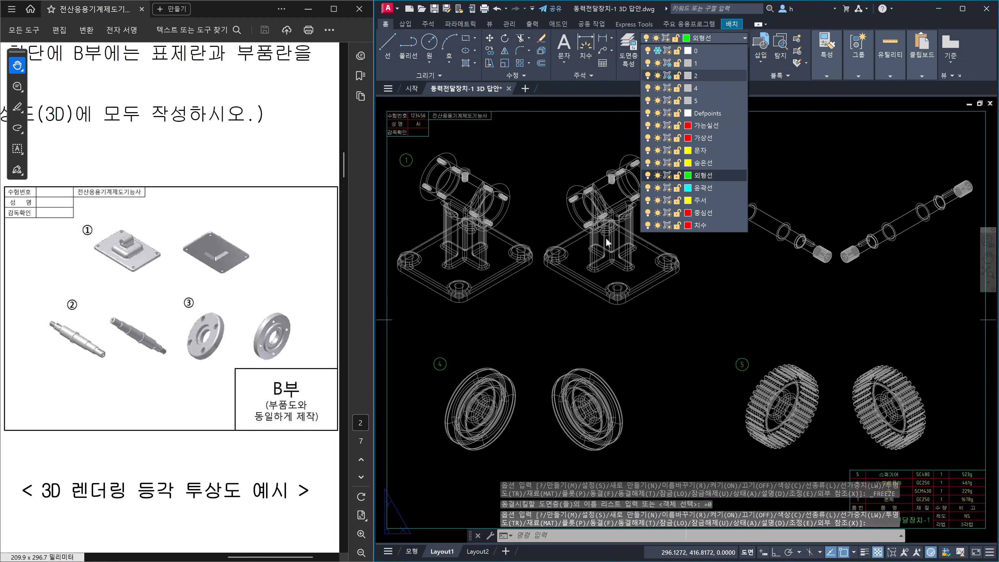
pyautogui.click(667, 467)
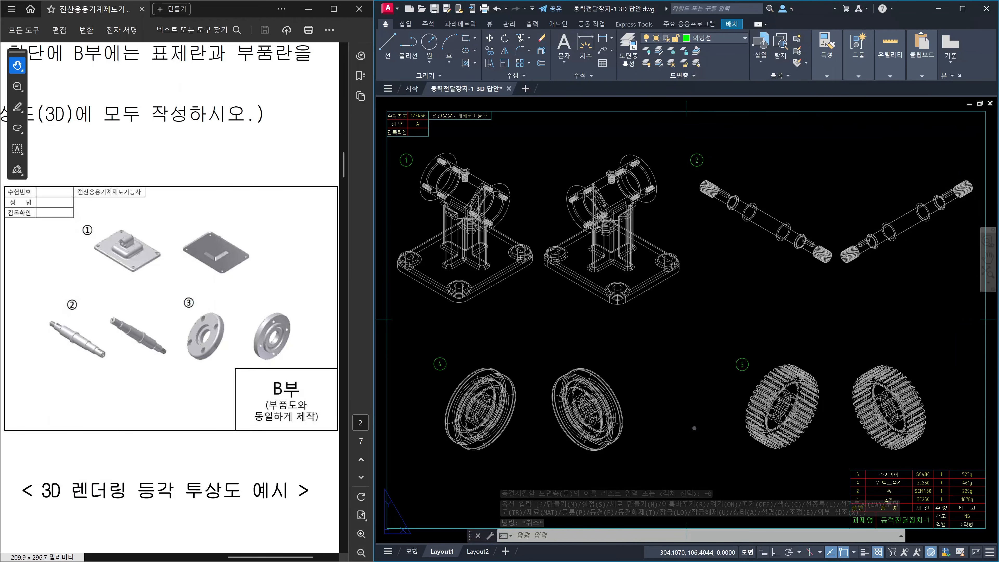
# Start plotting Layout1 with the DWG To PDF.pc3 plotter and the ISO full-page A3 (420.00 x 297.00 mm) paper size.
pyautogui.hotkey('ctrl', 'p')
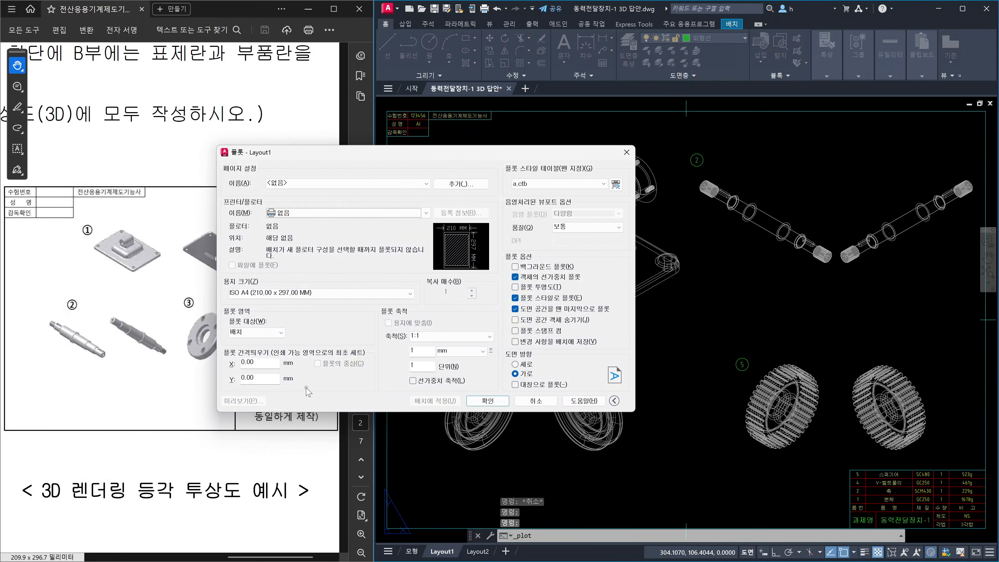
pyautogui.click(346, 213)
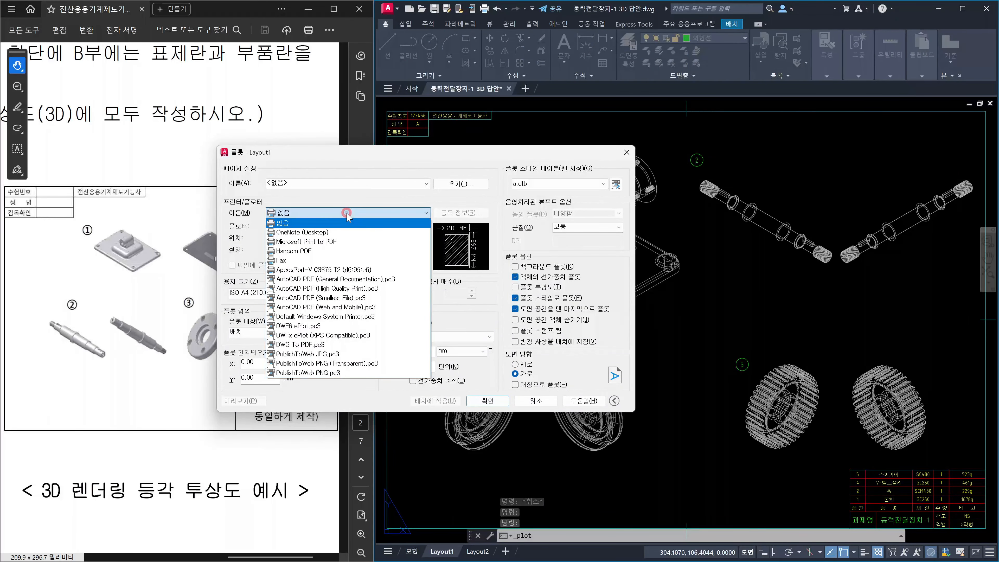
pyautogui.click(323, 345)
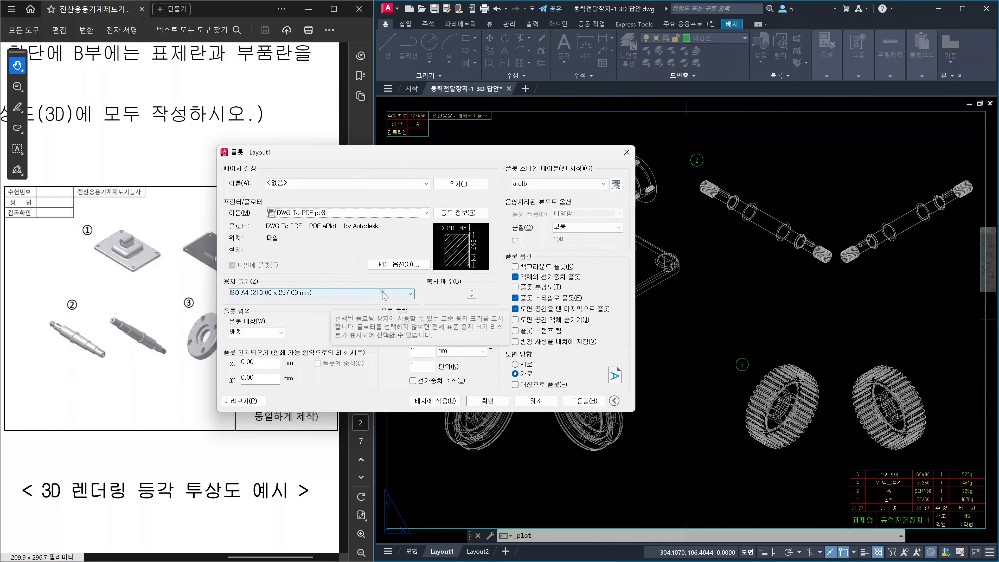
pyautogui.click(396, 291)
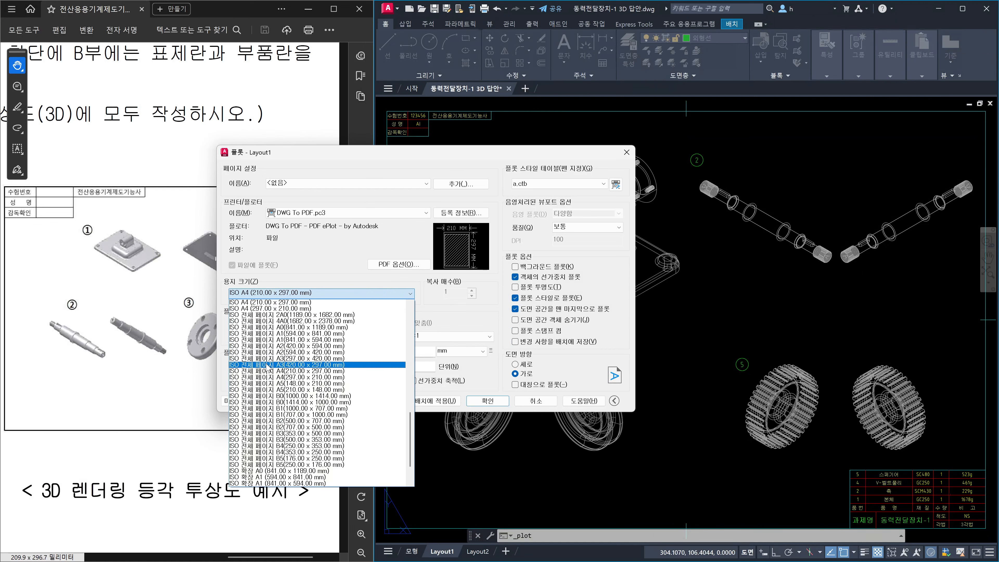
pyautogui.click(268, 365)
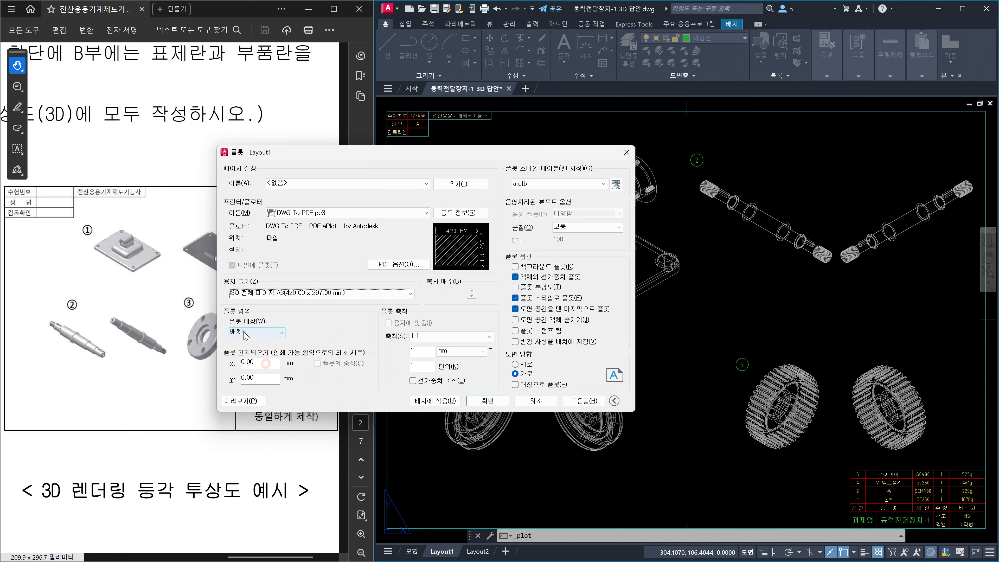
# Set the plot area to extents (범위), center the plot, fit it to the paper and apply the settings to the layout.
pyautogui.click(259, 332)
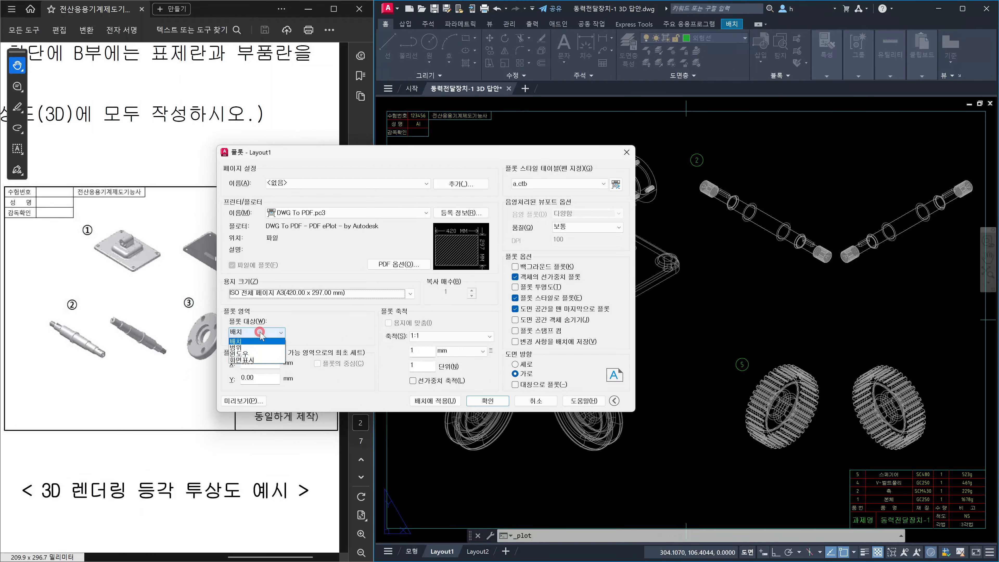
pyautogui.click(257, 347)
pyautogui.click(317, 364)
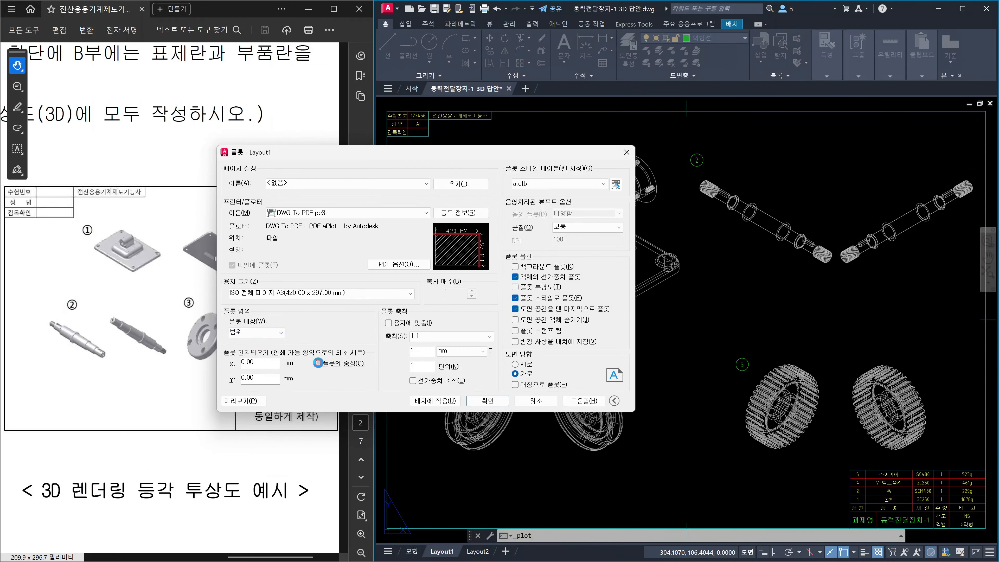
pyautogui.click(389, 323)
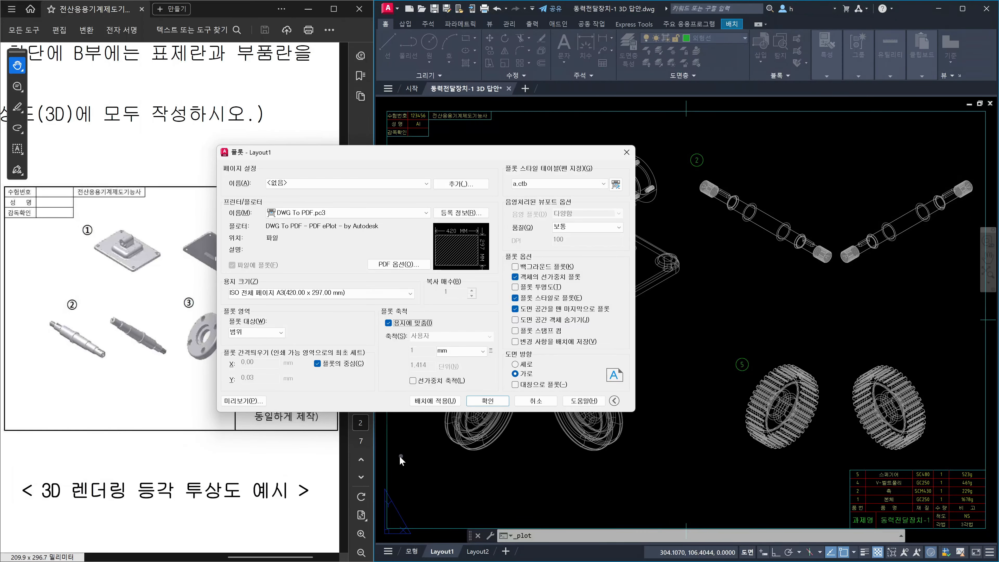
pyautogui.click(440, 401)
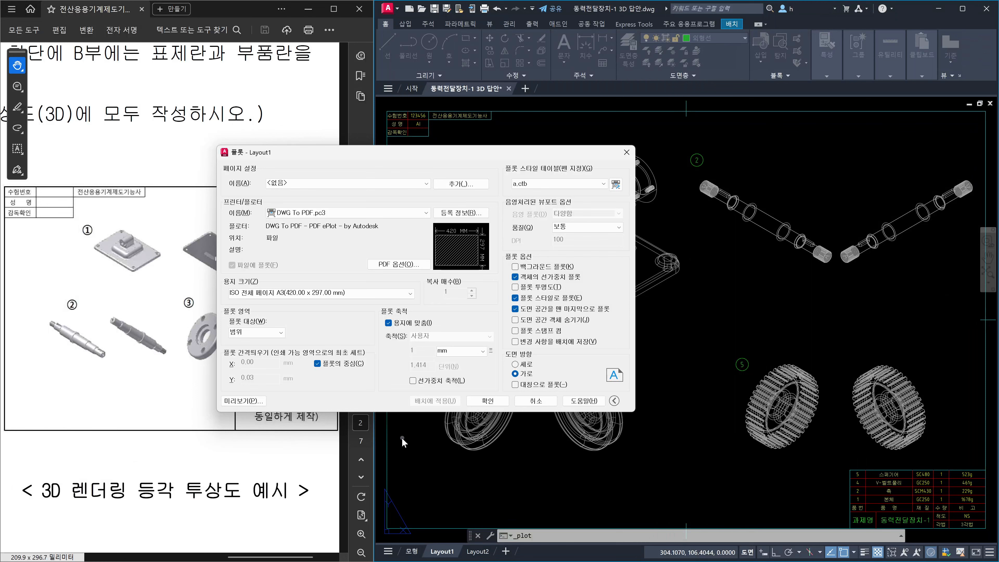
# Preview the plot to examine how parts 1 and 4 render after the draw order change, and close without plotting.
pyautogui.click(243, 401)
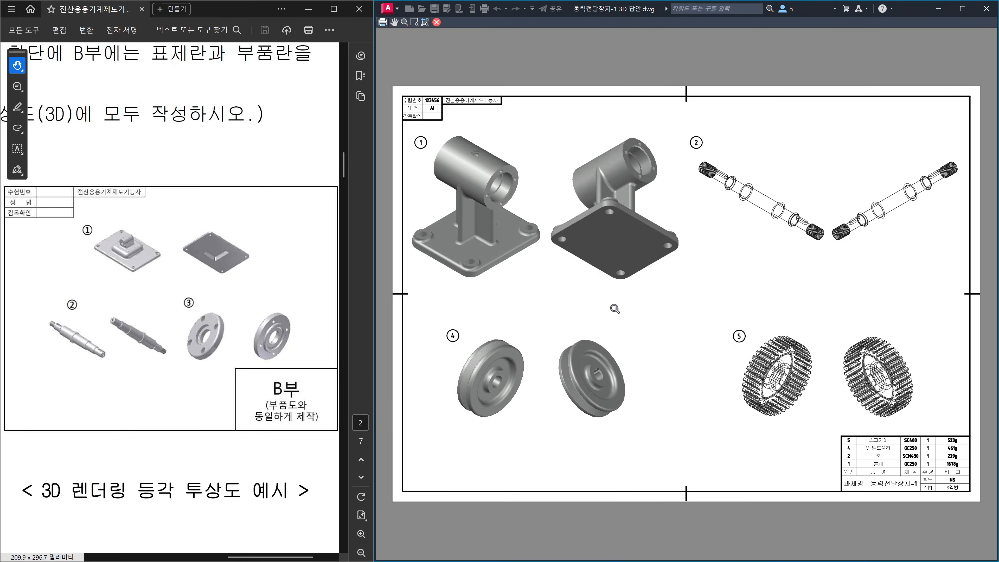
pyautogui.press('Escape')
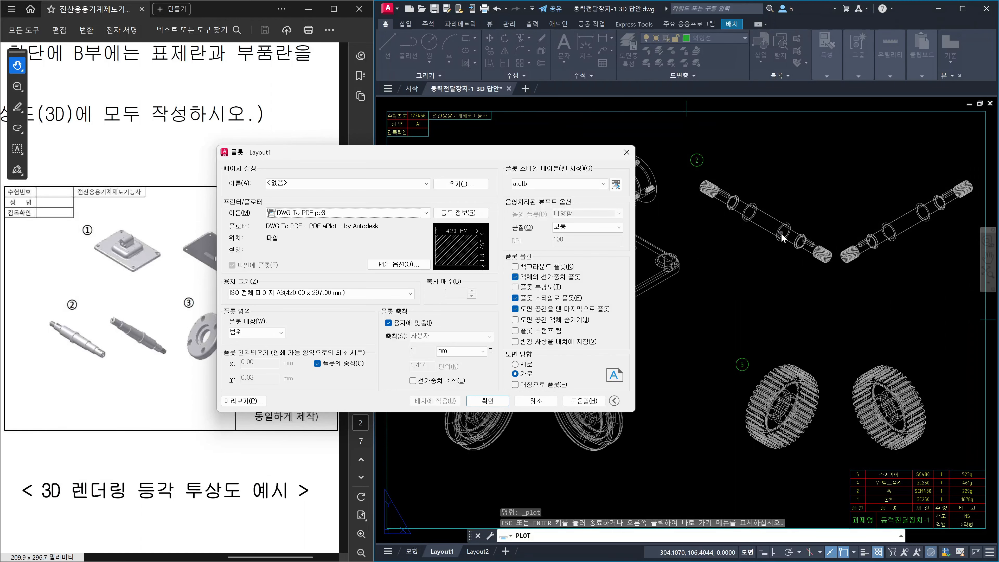
pyautogui.click(529, 400)
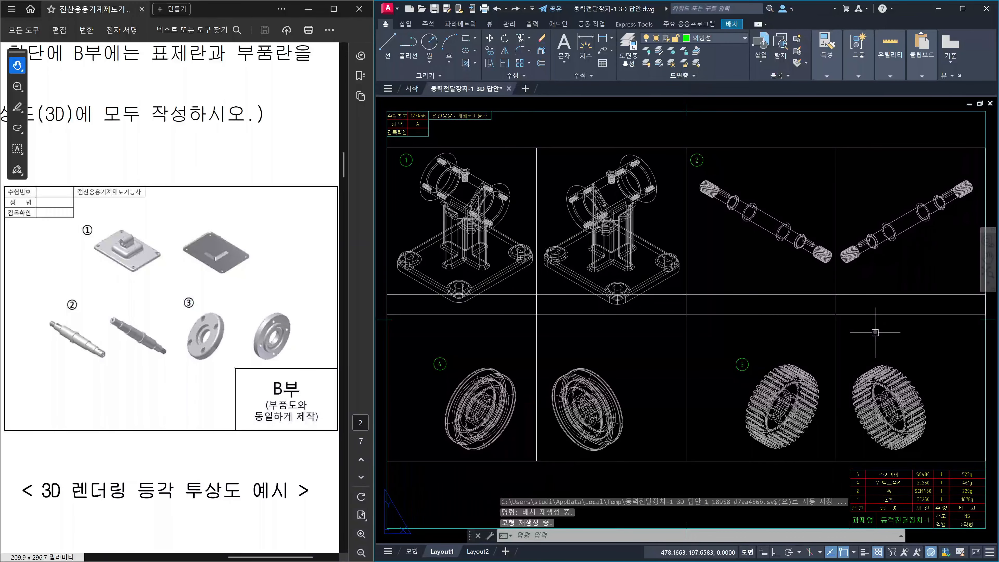
# Set the shade plot of the four part 2 and part 5 viewports to Realistic (실제).
pyautogui.click(873, 333)
pyautogui.click(824, 290)
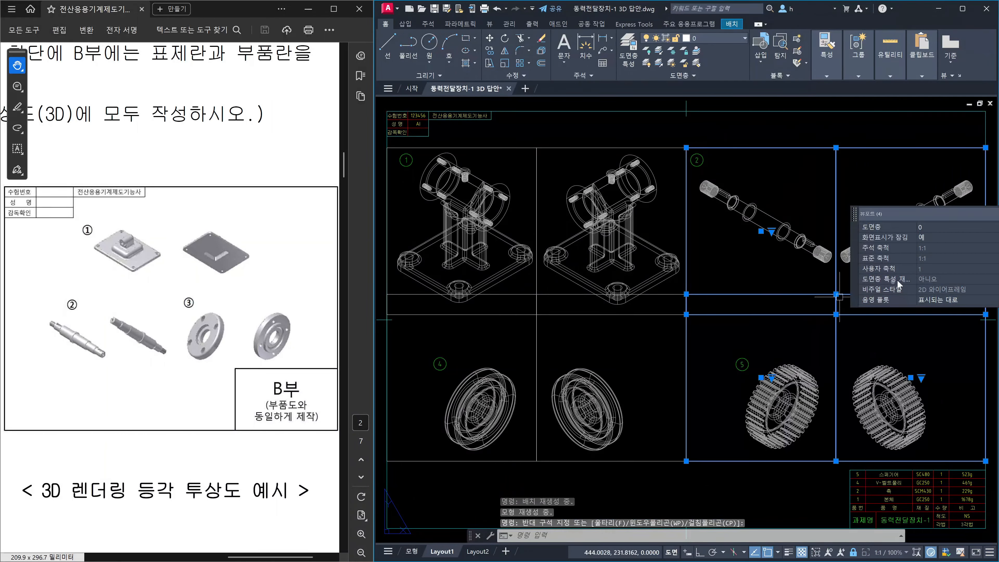
pyautogui.click(967, 300)
pyautogui.click(984, 301)
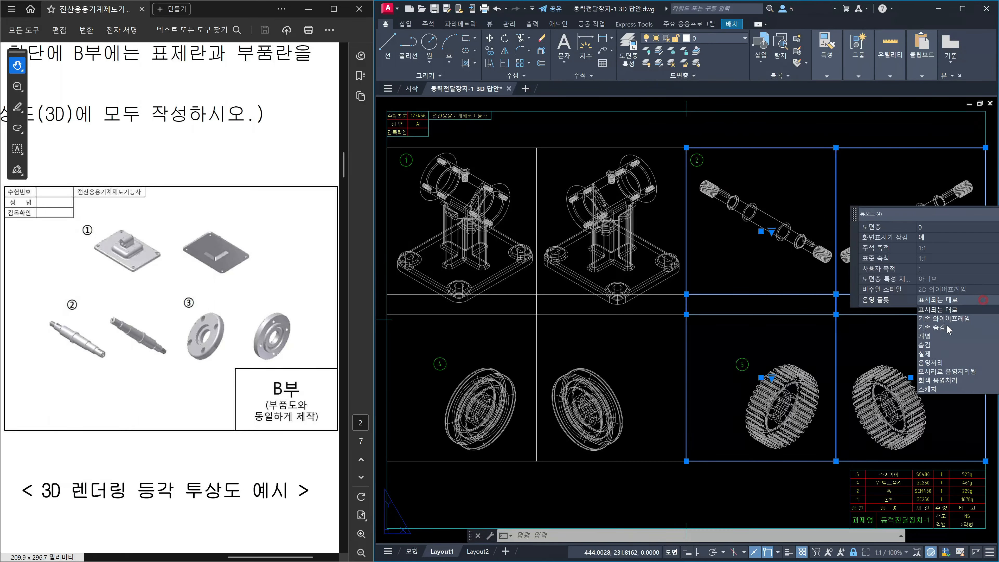
pyautogui.click(931, 354)
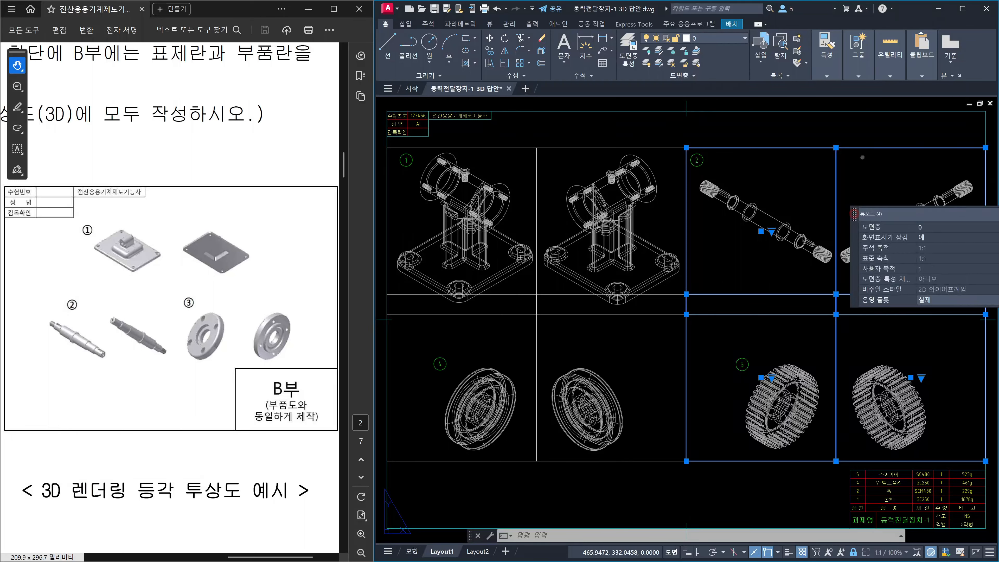
# Check the shade plot entry of the four selected viewports in the full properties list, close it and deselect them.
pyautogui.click(835, 133)
pyautogui.press('Escape')
pyautogui.hotkey('ctrl', '1')
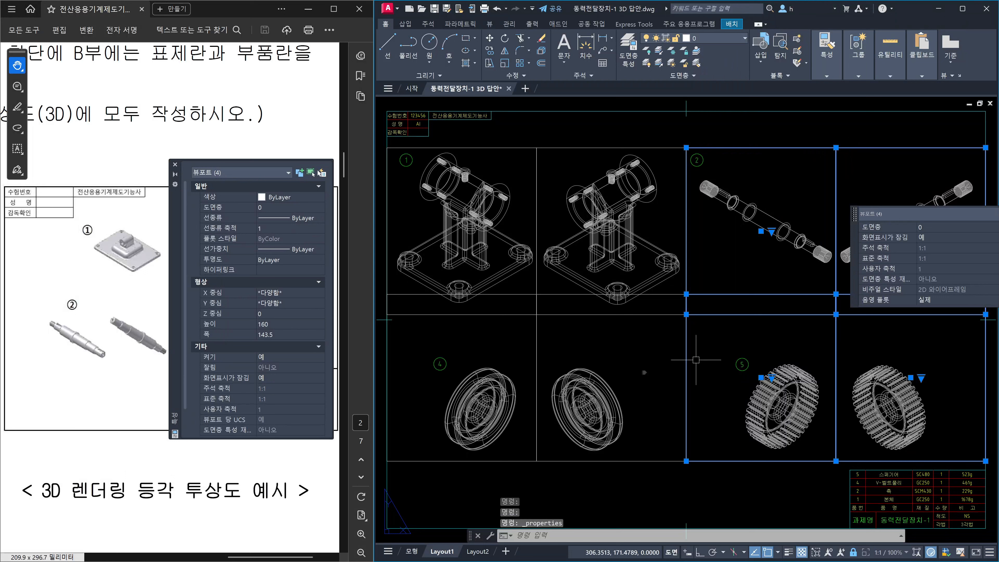
pyautogui.scroll(-1, 184, 429)
pyautogui.scroll(-1, 185, 431)
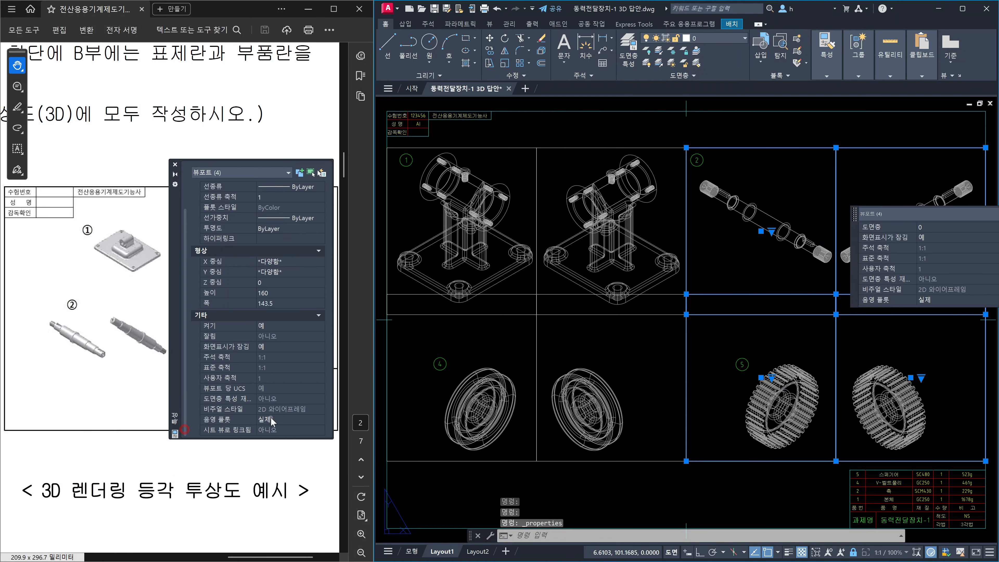
pyautogui.click(175, 164)
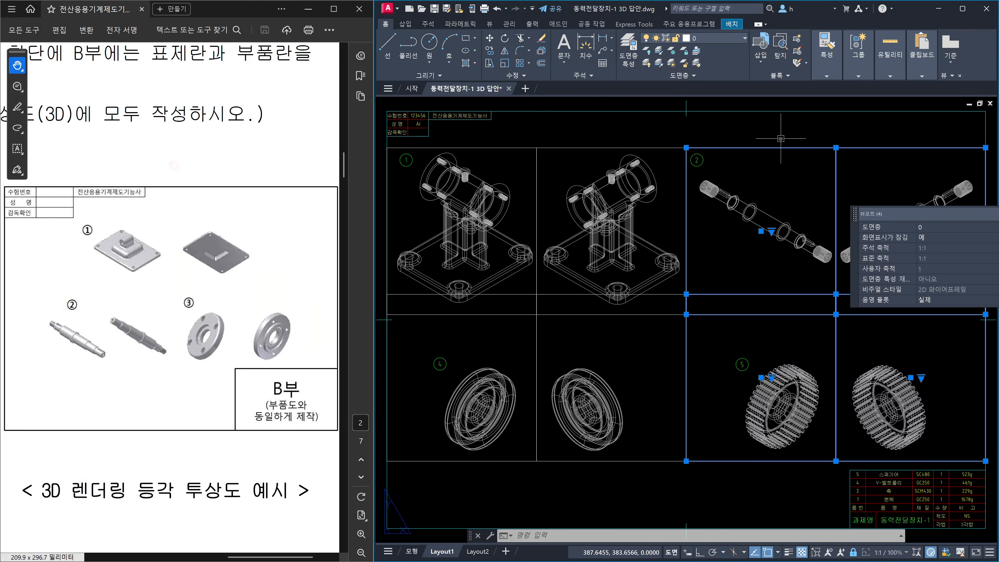
pyautogui.click(781, 130)
pyautogui.press('Escape')
pyautogui.press('Escape')
pyautogui.press('Escape')
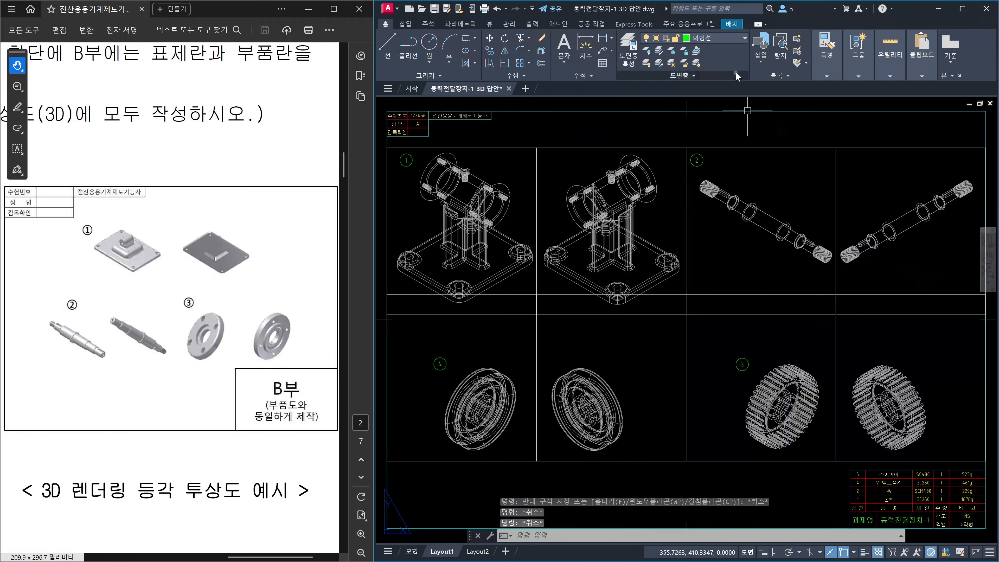
# Freeze layer 0 again so the viewport frames are left out of the plot.
pyautogui.click(740, 38)
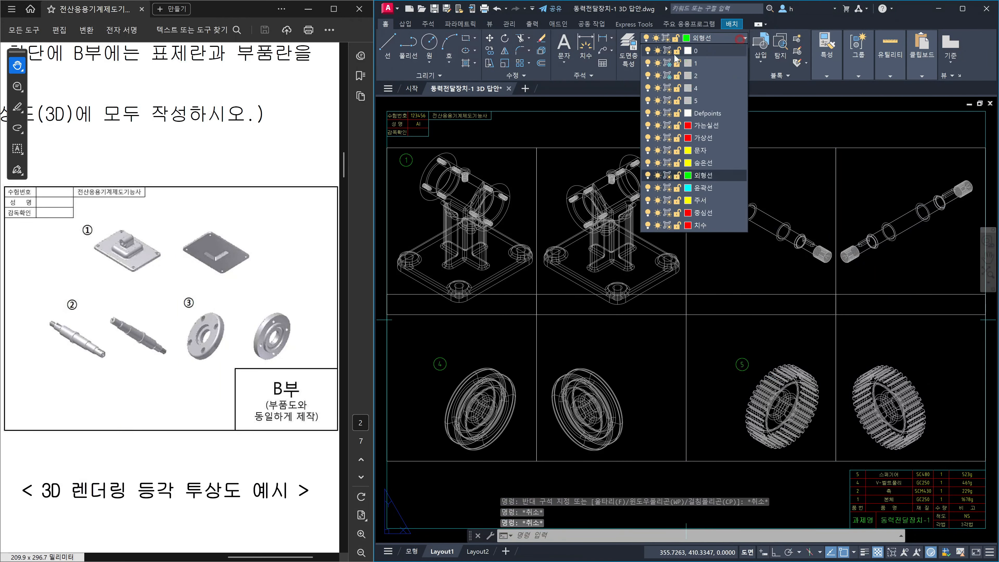
pyautogui.click(657, 50)
pyautogui.press('Escape')
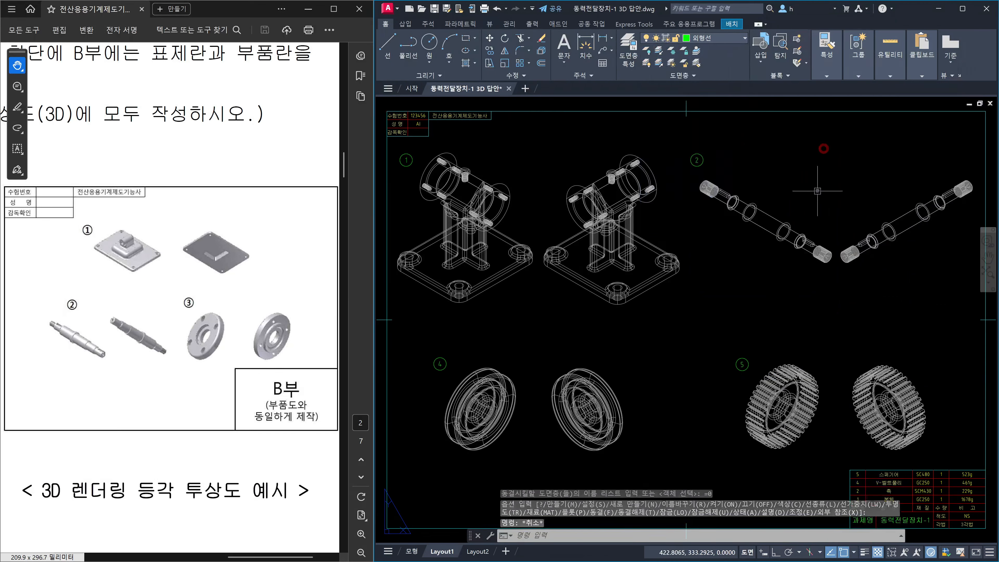
# Set up a plot of Layout1 with the DWG To PDF.pc3 plotter on ISO full-page A3 (420.00 x 297.00 mm) paper.
pyautogui.hotkey('ctrl', 'p')
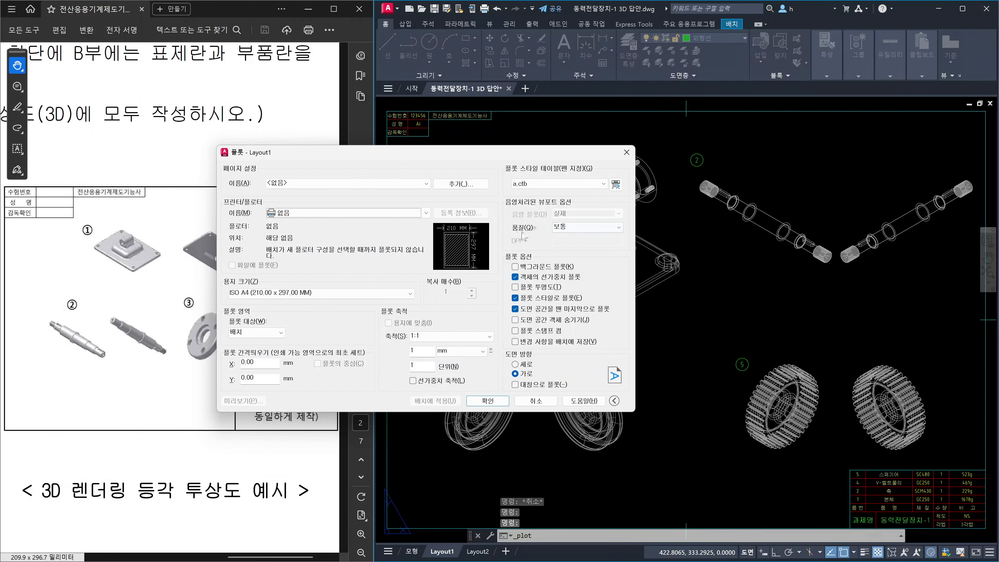
pyautogui.click(299, 214)
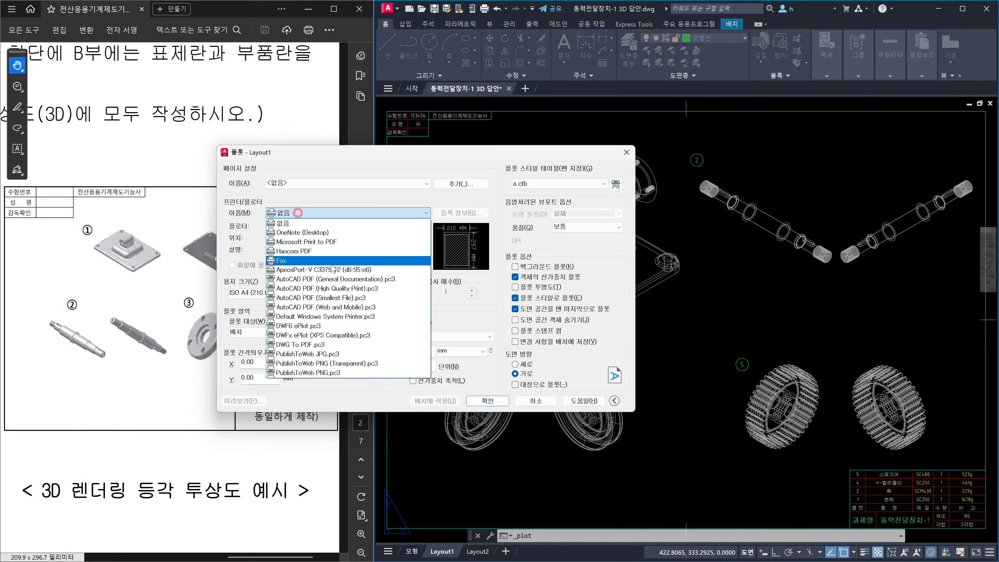
pyautogui.click(326, 349)
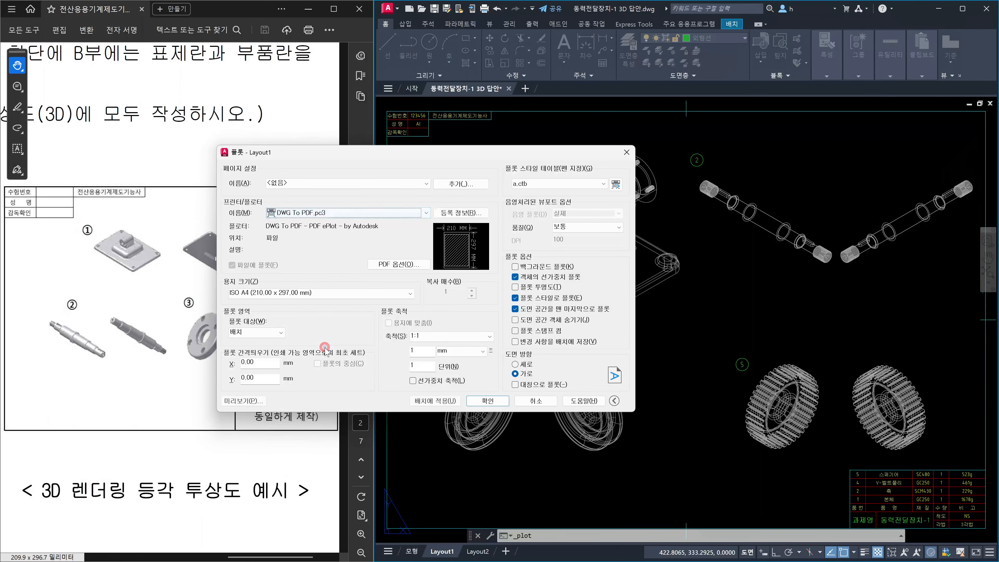
pyautogui.click(327, 295)
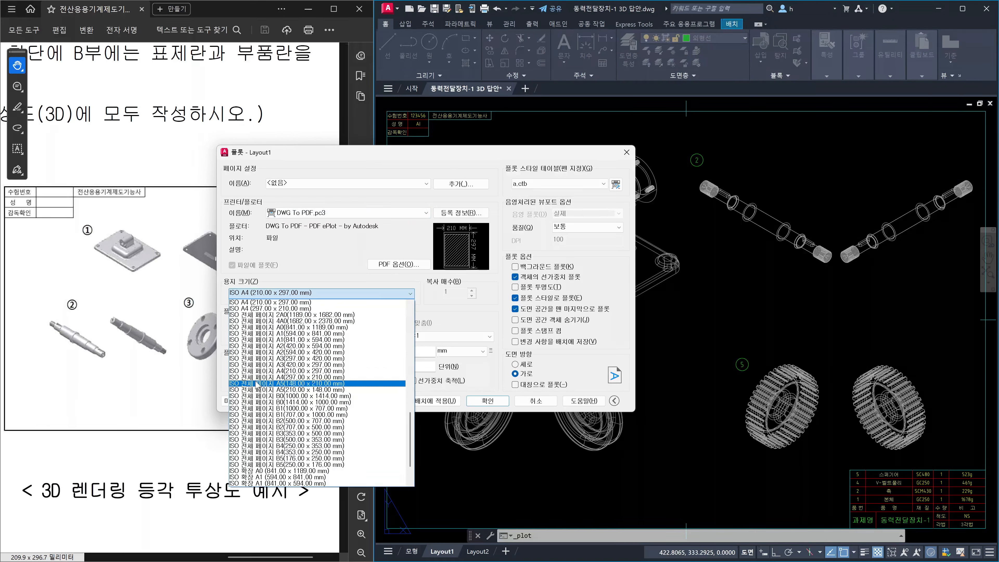
pyautogui.click(259, 364)
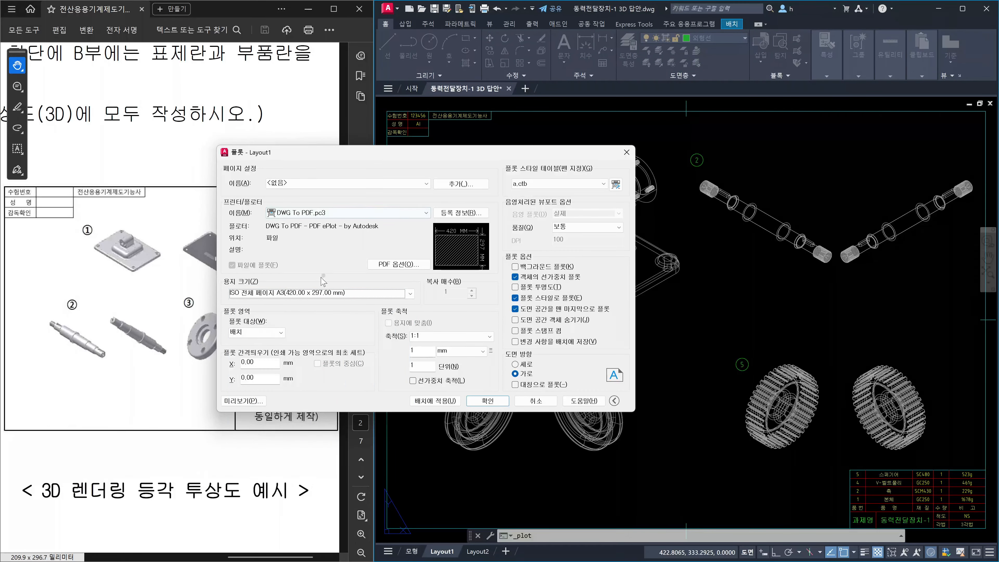
# Set the plot area to extents (범위), center the plot and fit it to the paper.
pyautogui.click(265, 333)
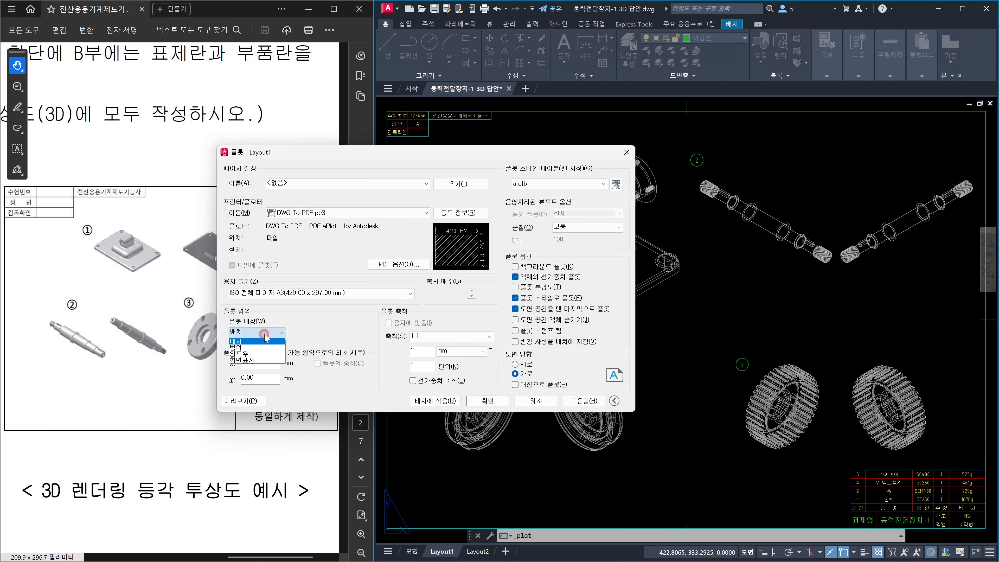
pyautogui.click(256, 348)
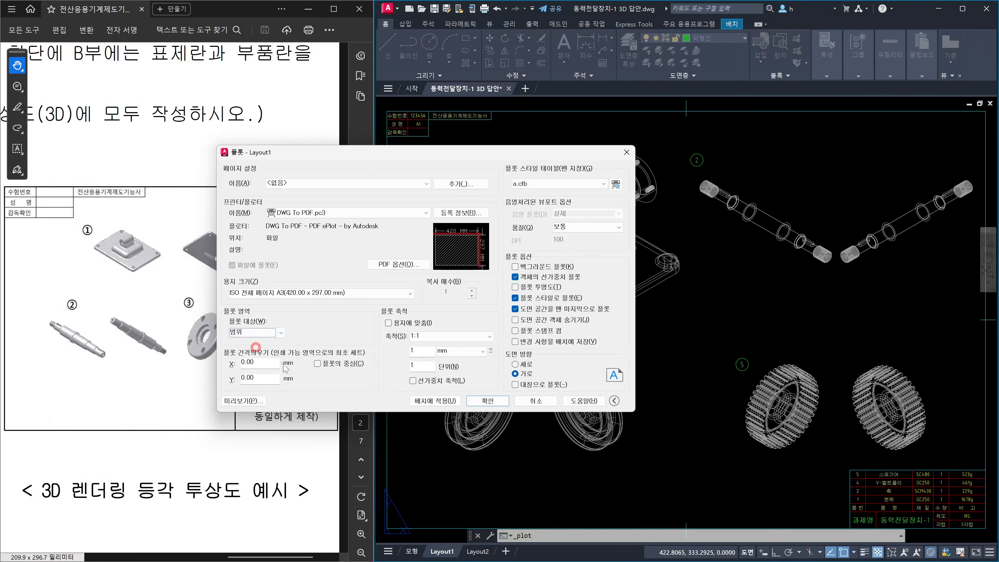
pyautogui.click(318, 364)
pyautogui.click(390, 324)
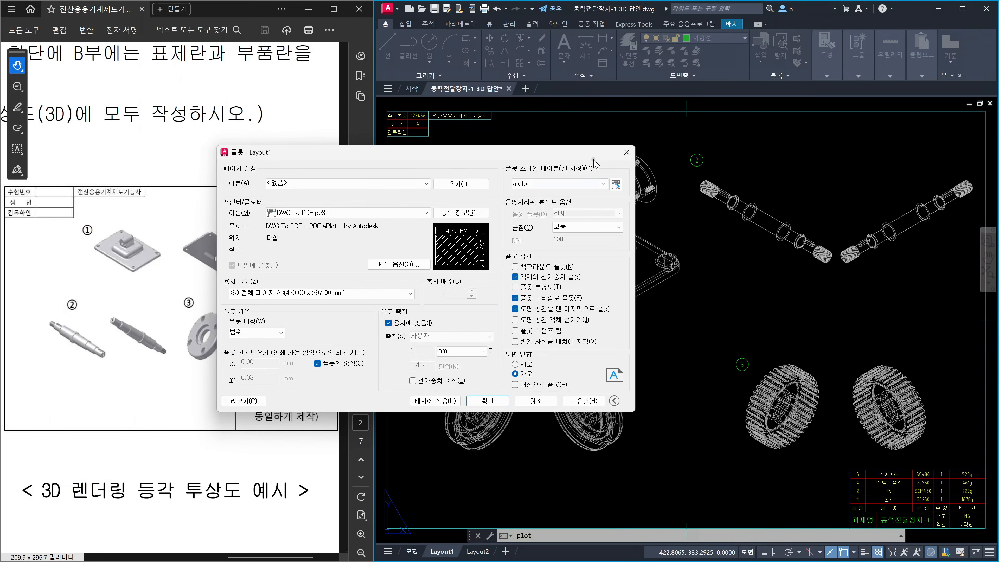
# Apply the plot settings to Layout1 and preview the plot, checking the spur gear and the title block up close.
pyautogui.click(442, 403)
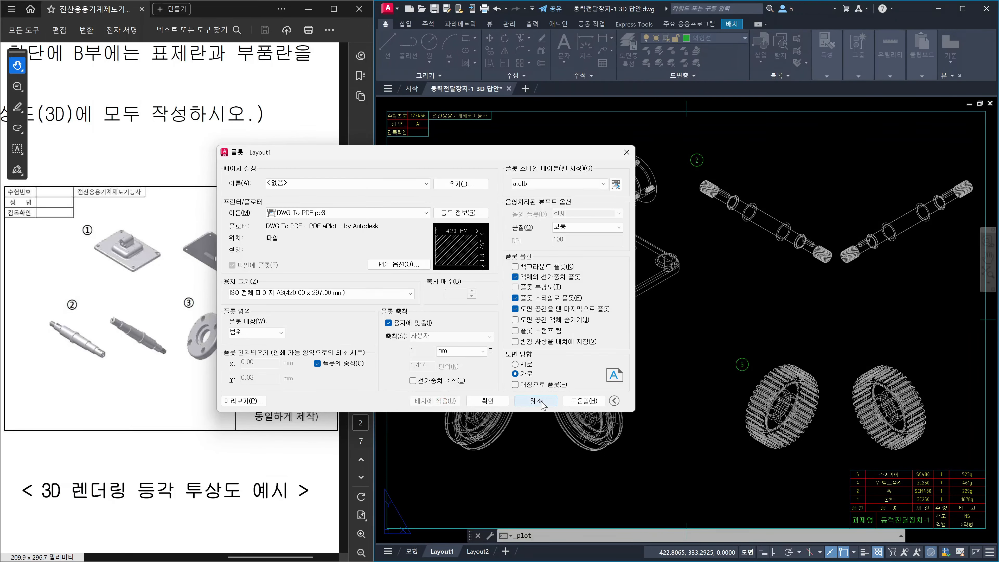
pyautogui.click(260, 401)
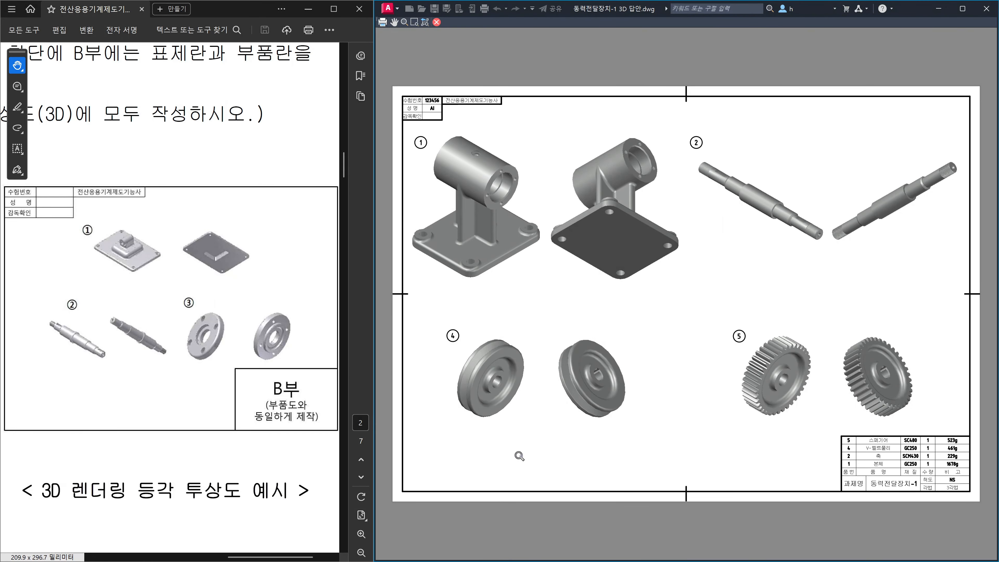
pyautogui.scroll(4, 929, 478)
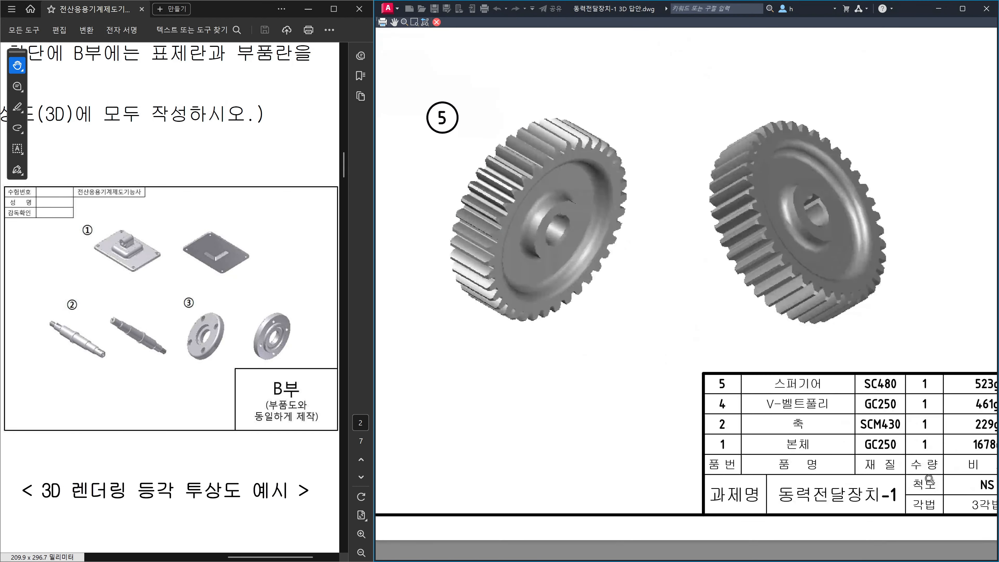
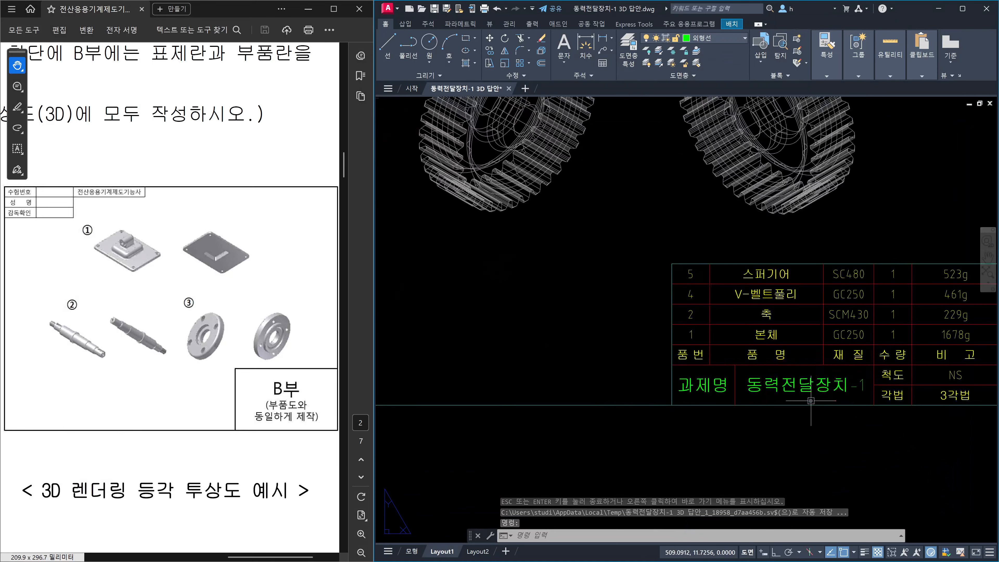
# Move the 품명 header text in the parts list to the 외형선 layer.
pyautogui.scroll(2, 762, 355)
pyautogui.moveTo(761, 354); pyautogui.dragTo(778, 401, button='middle')
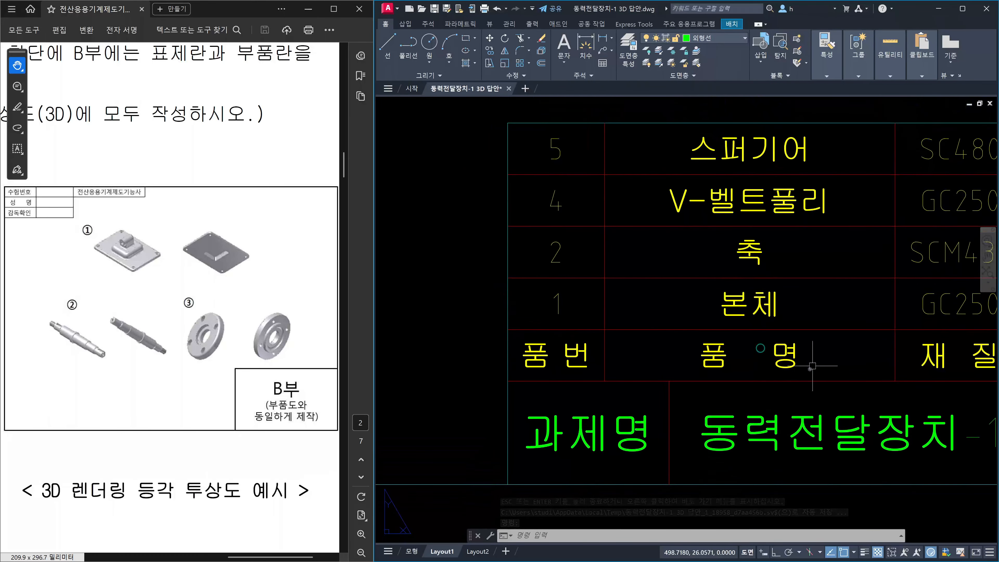
pyautogui.click(752, 351)
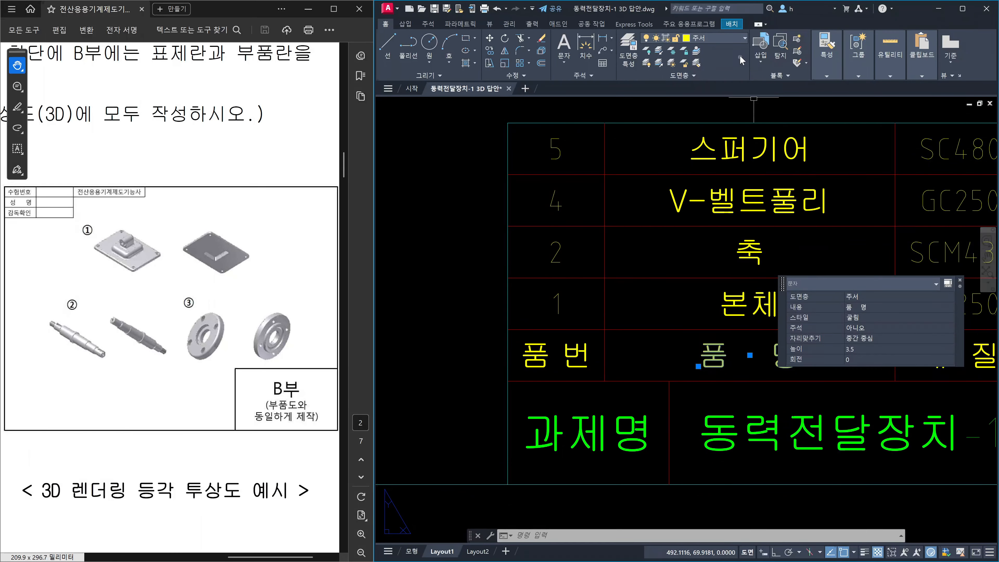
pyautogui.click(744, 38)
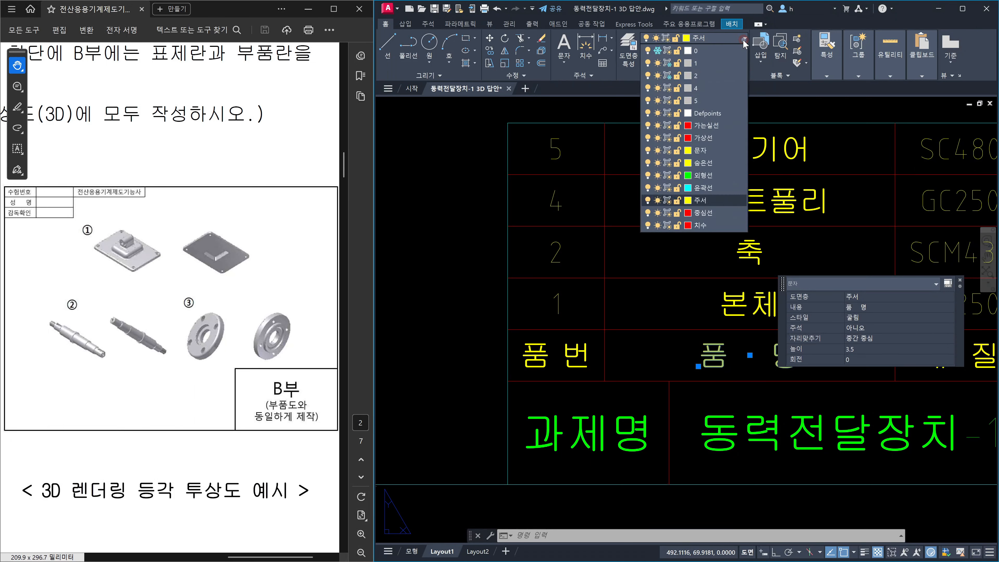
pyautogui.click(961, 280)
pyautogui.click(961, 281)
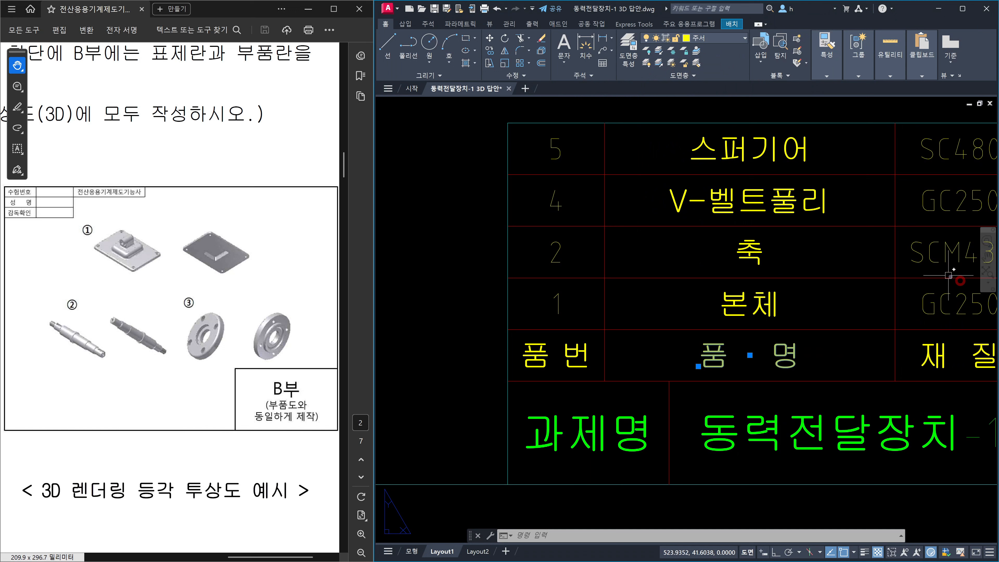
pyautogui.click(726, 38)
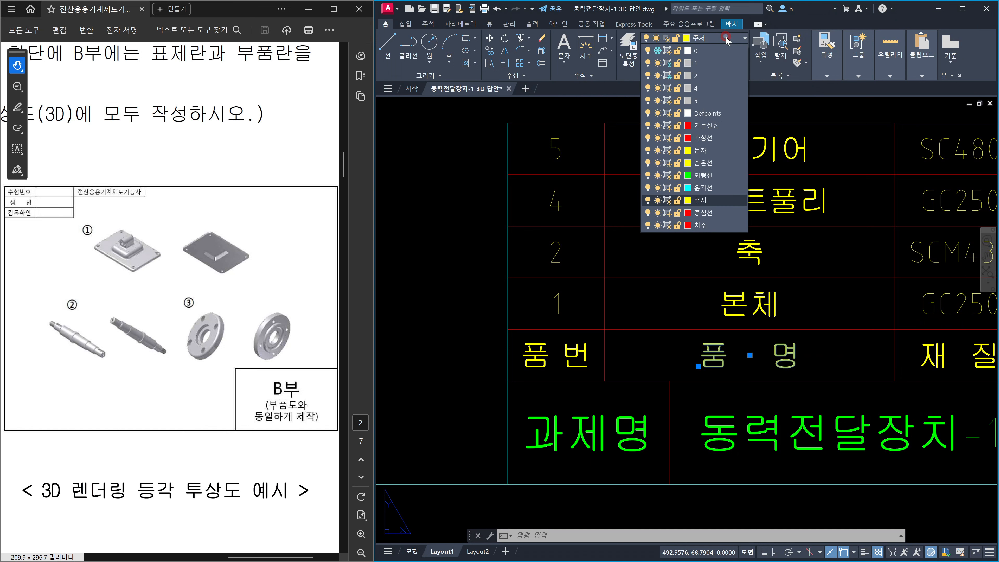
pyautogui.click(708, 174)
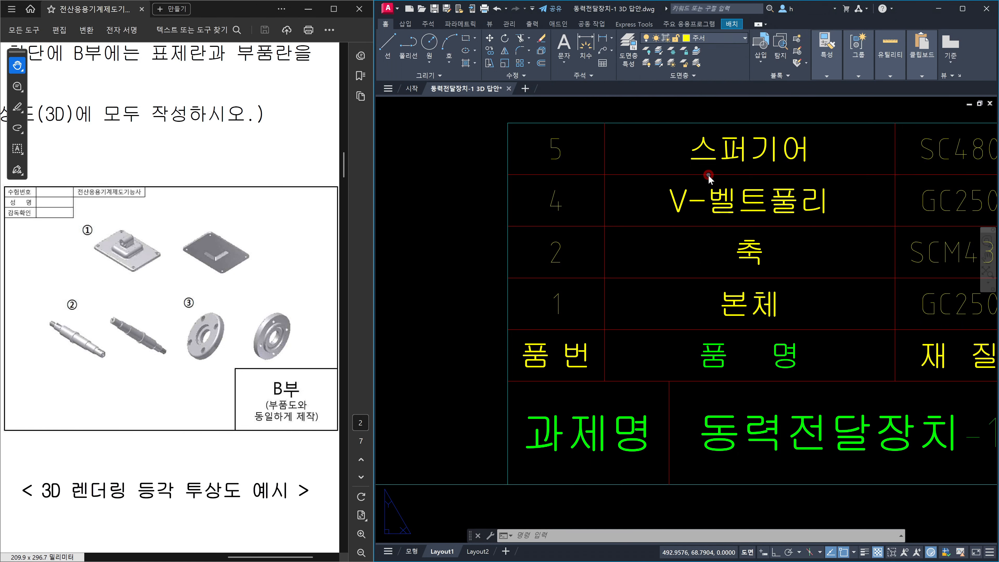
pyautogui.click(810, 348)
pyautogui.press('Escape')
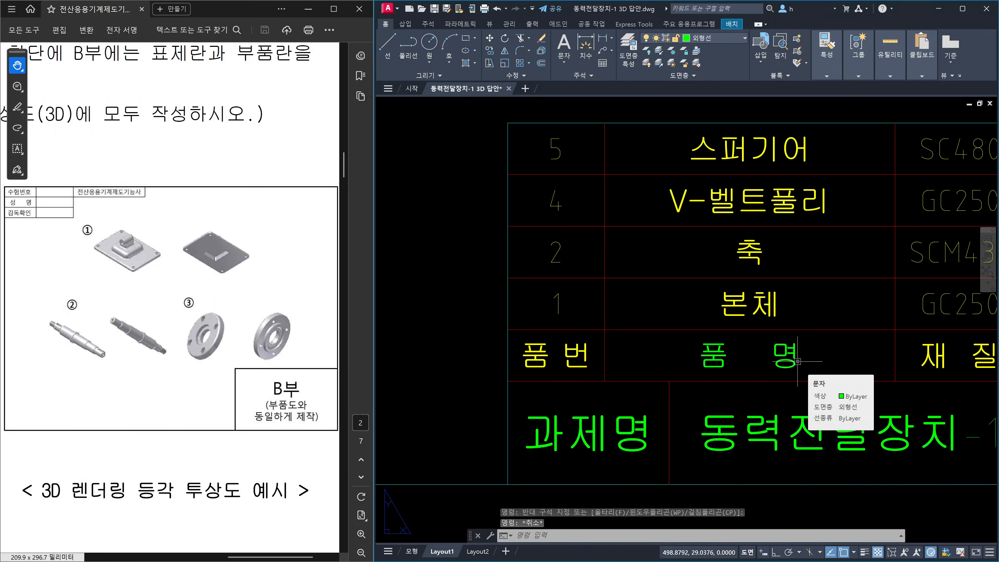
# Move the 품번 header text to the 가는실선 layer and compare its properties with those of the 품명 text.
pyautogui.click(575, 356)
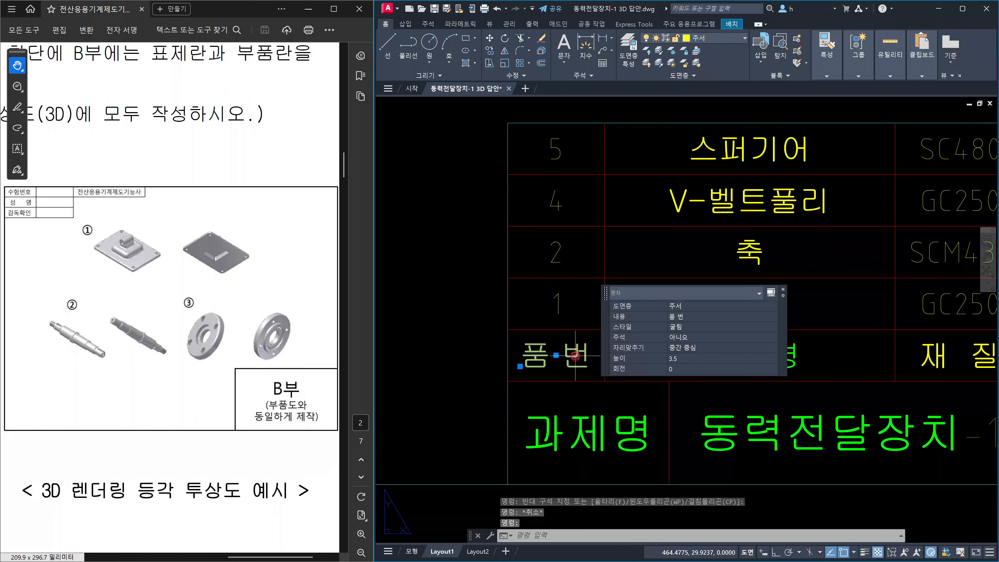
pyautogui.click(743, 38)
pyautogui.click(712, 131)
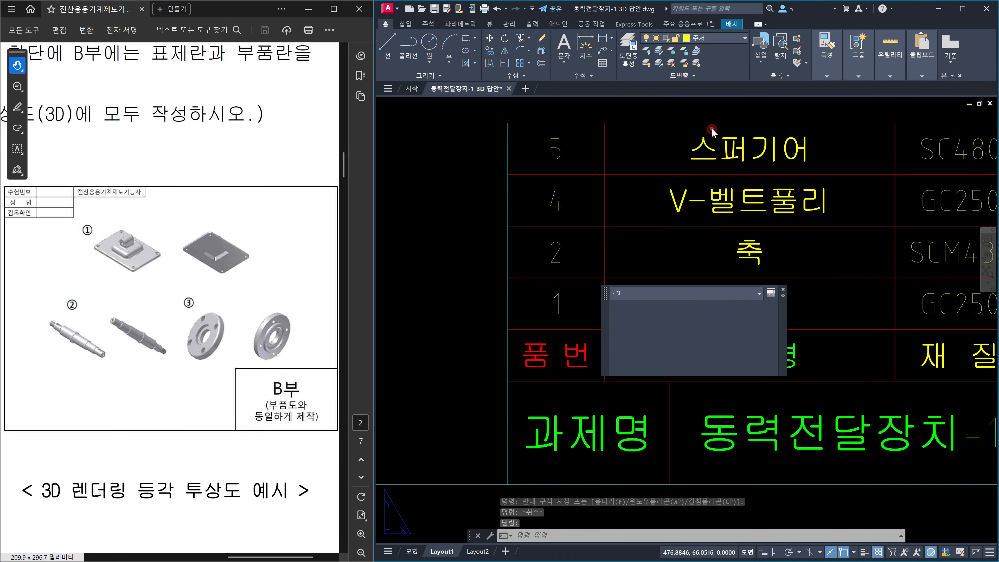
pyautogui.press('Escape')
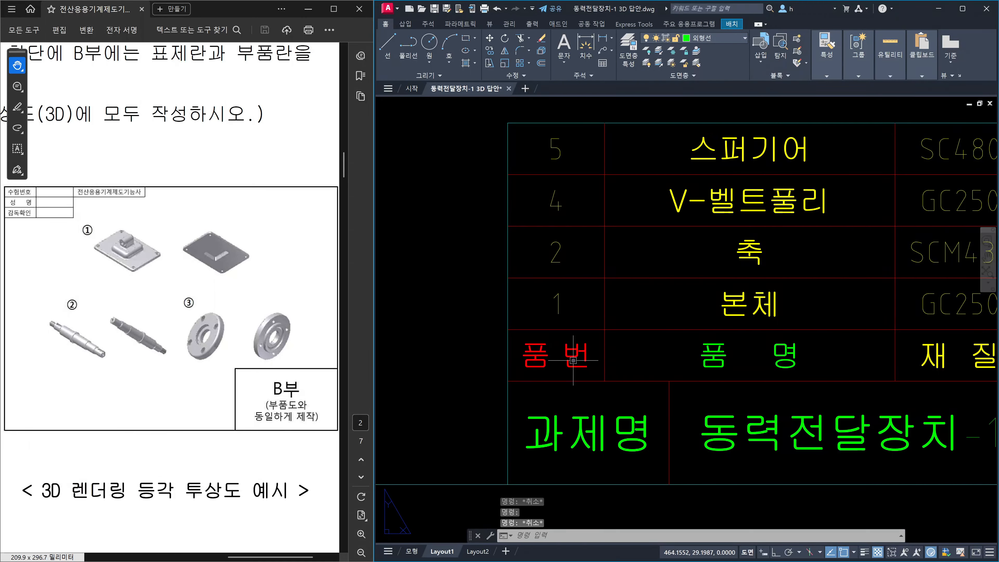
pyautogui.moveTo(572, 361)
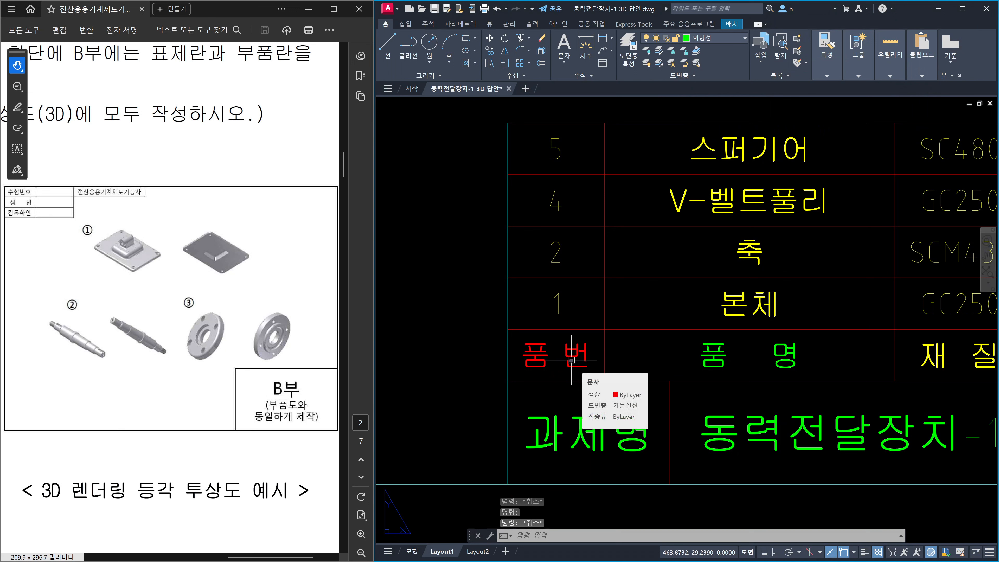
pyautogui.moveTo(712, 355)
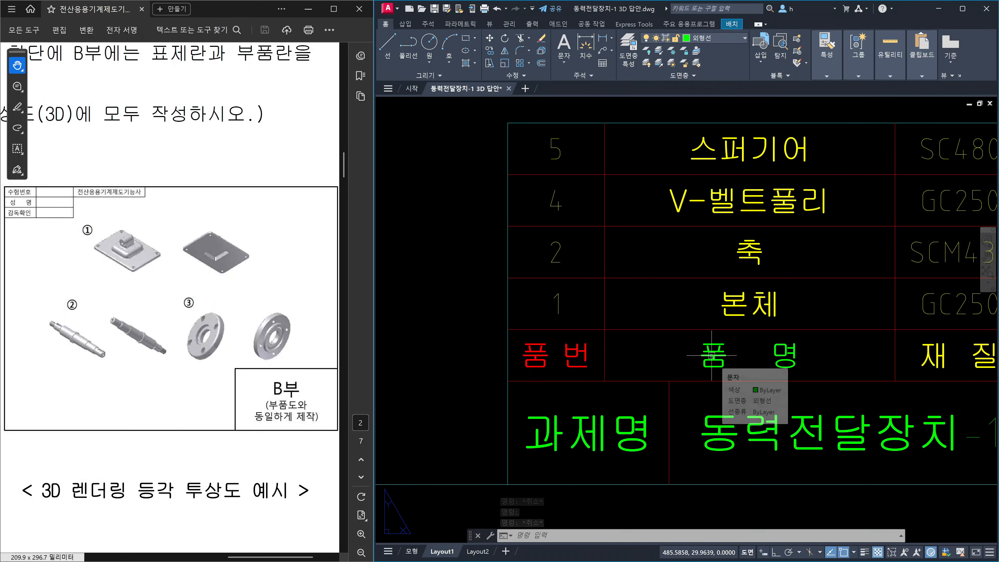
pyautogui.press('Escape')
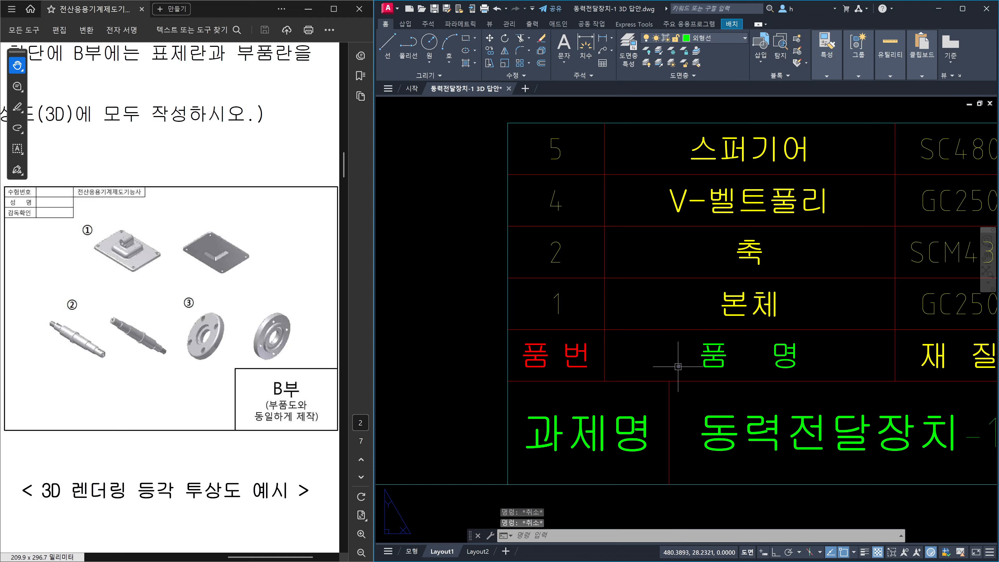
# Preview the Layout1 plot to compare the printed thickness of the parts list header texts, then cancel the plot.
pyautogui.hotkey('ctrl', 'p')
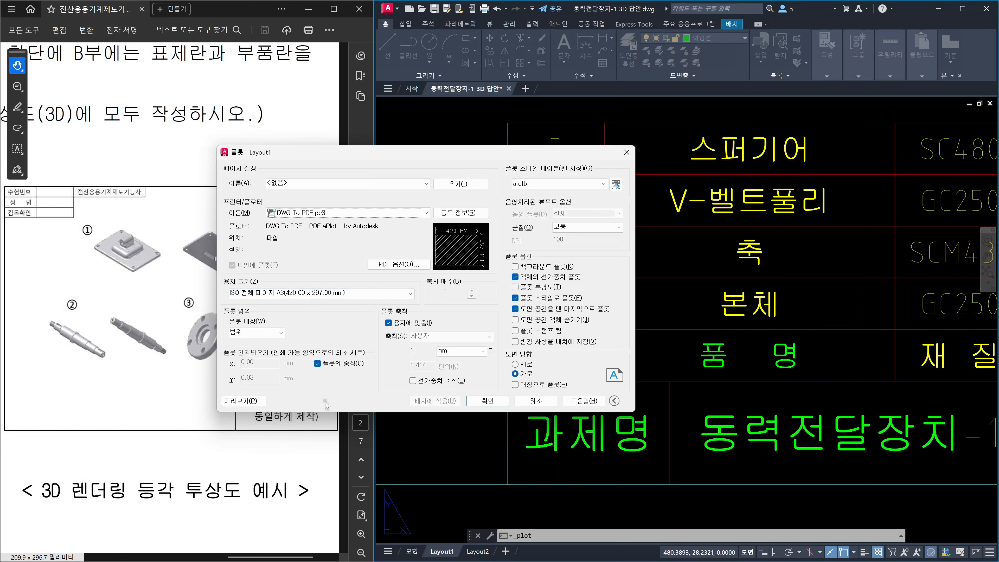
pyautogui.click(243, 401)
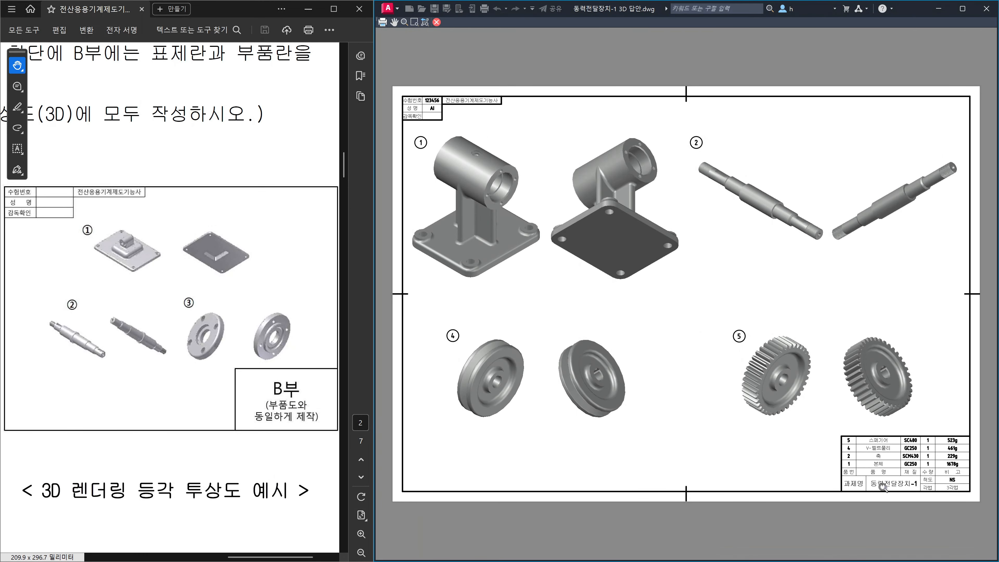
pyautogui.scroll(5, 886, 478)
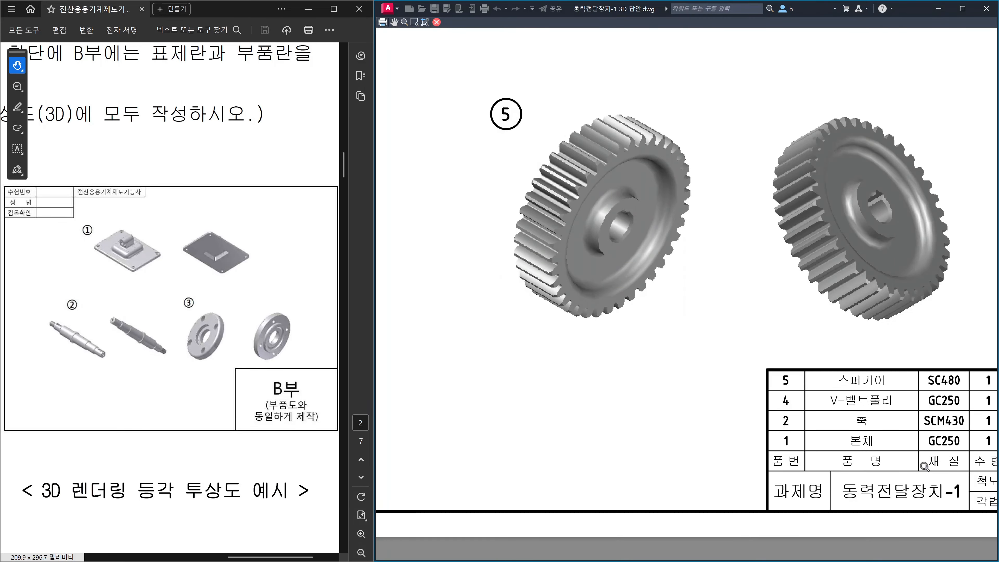
pyautogui.press('Escape')
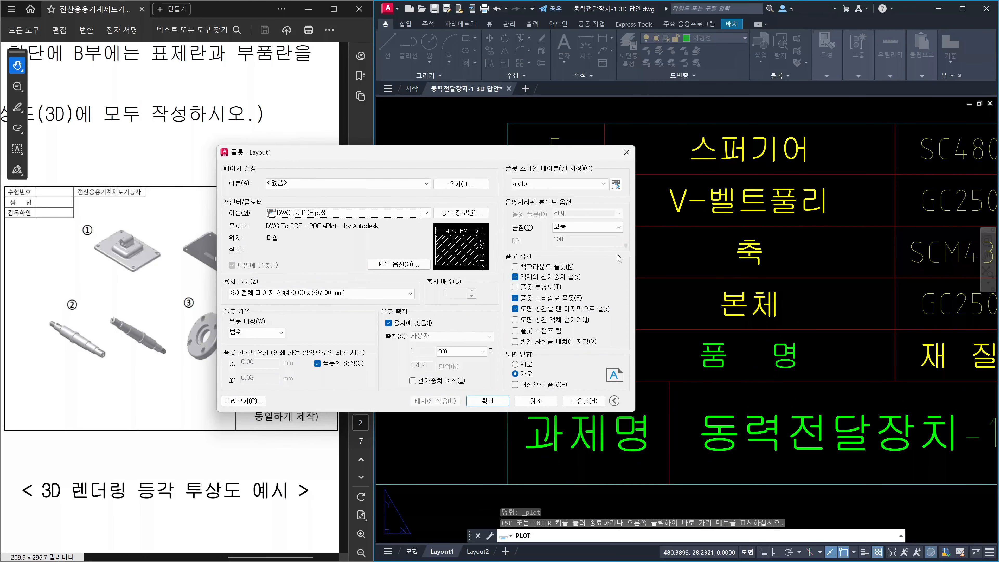
pyautogui.click(536, 401)
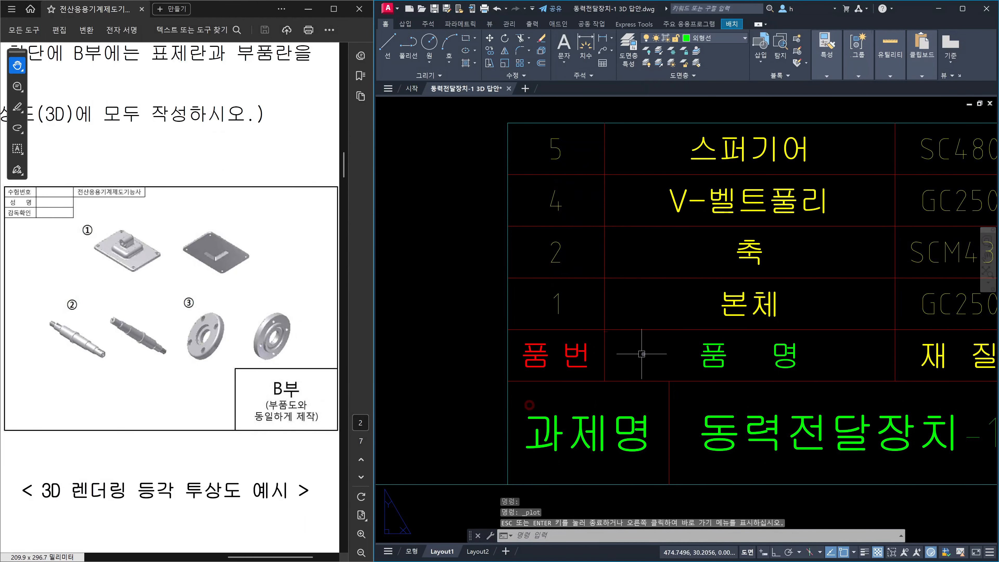
# Undo the layer changes made to the 품번 and 품명 header texts of the parts list.
pyautogui.hotkey('ctrl', 'z')
pyautogui.hotkey('ctrl', 'z')
pyautogui.hotkey('ctrl', 'z')
pyautogui.hotkey('ctrl', 'z')
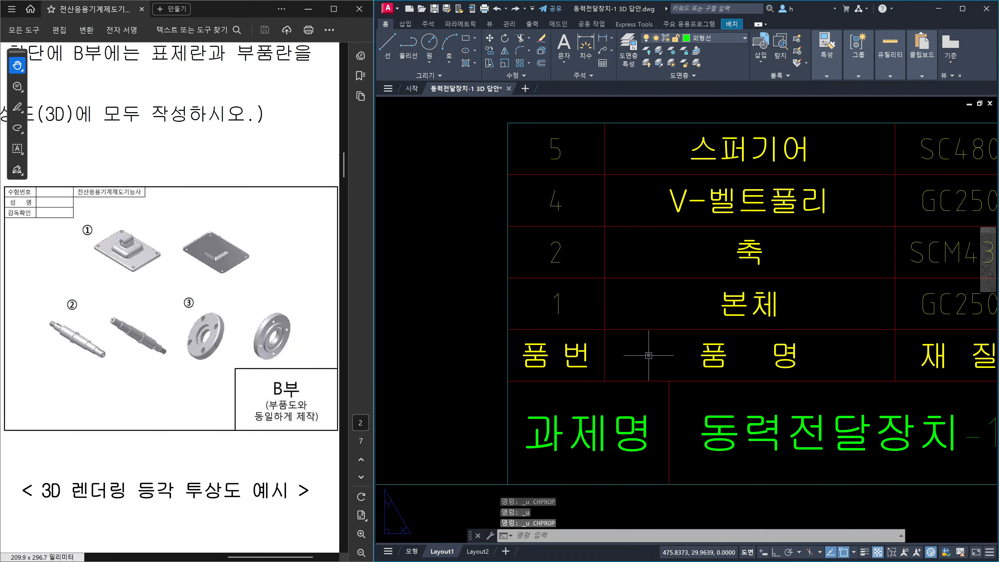
pyautogui.scroll(-4, 675, 321)
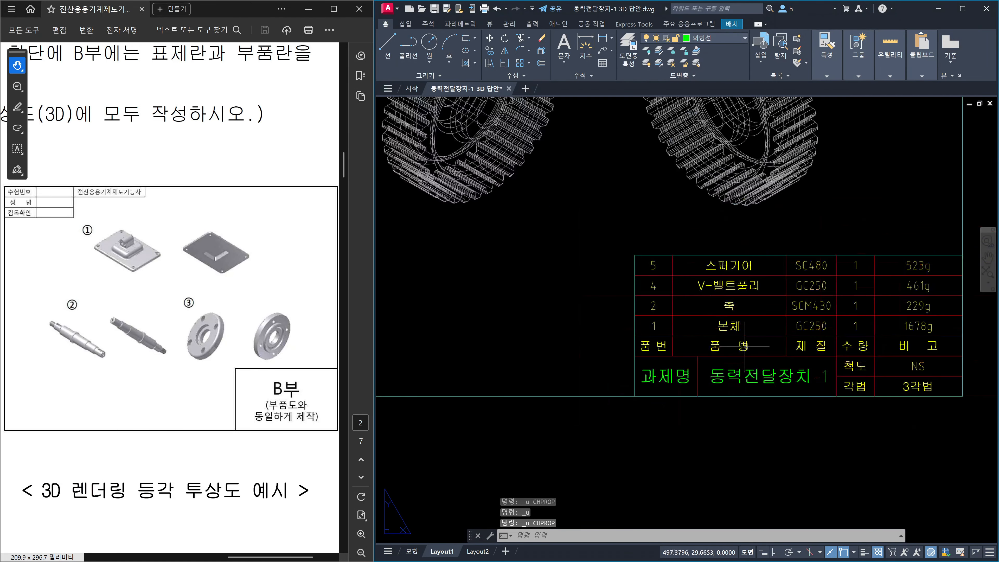
pyautogui.moveTo(738, 349); pyautogui.dragTo(673, 374, button='middle')
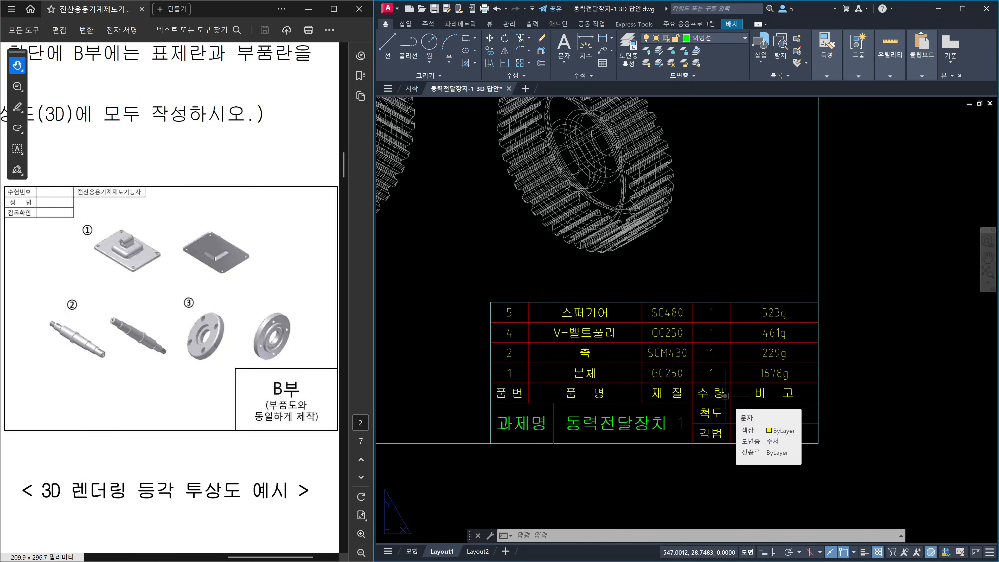
pyautogui.hotkey('ctrl', 'z')
pyautogui.press('Escape')
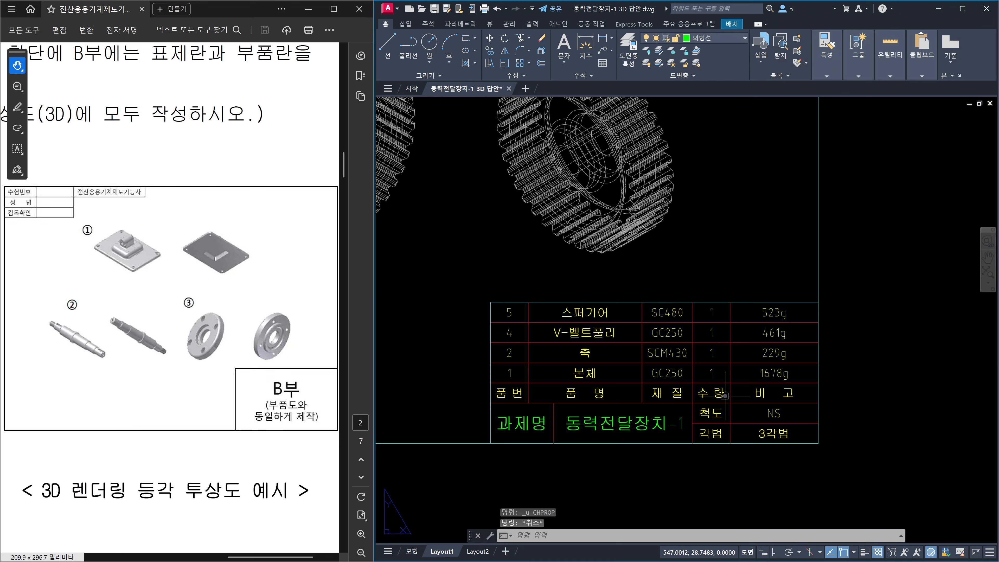
# Preview the Layout1 plot again and inspect the rendered body, the parts list and title block, and the whole sheet.
pyautogui.write('z')
pyautogui.press('Return')
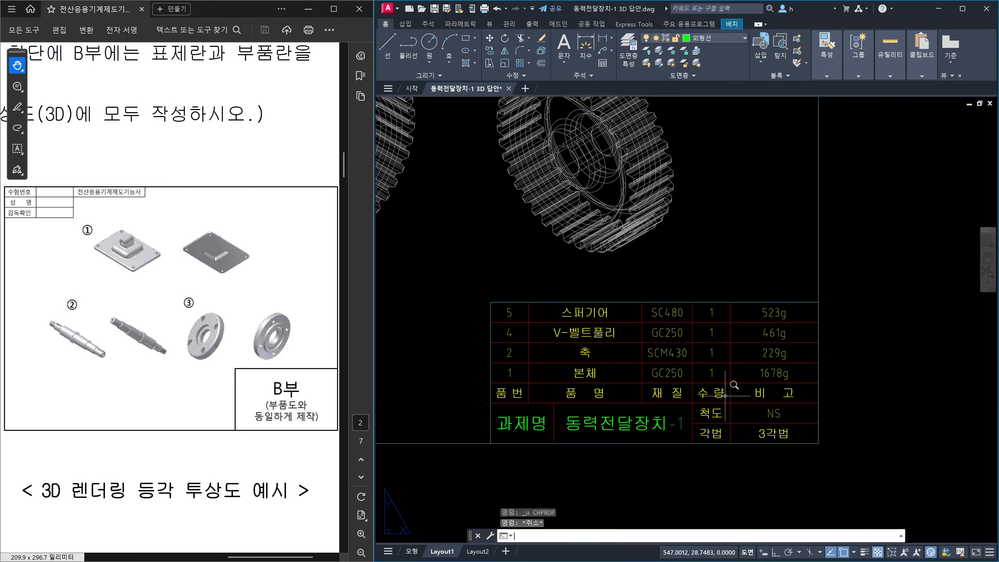
pyautogui.write('e')
pyautogui.press('Return')
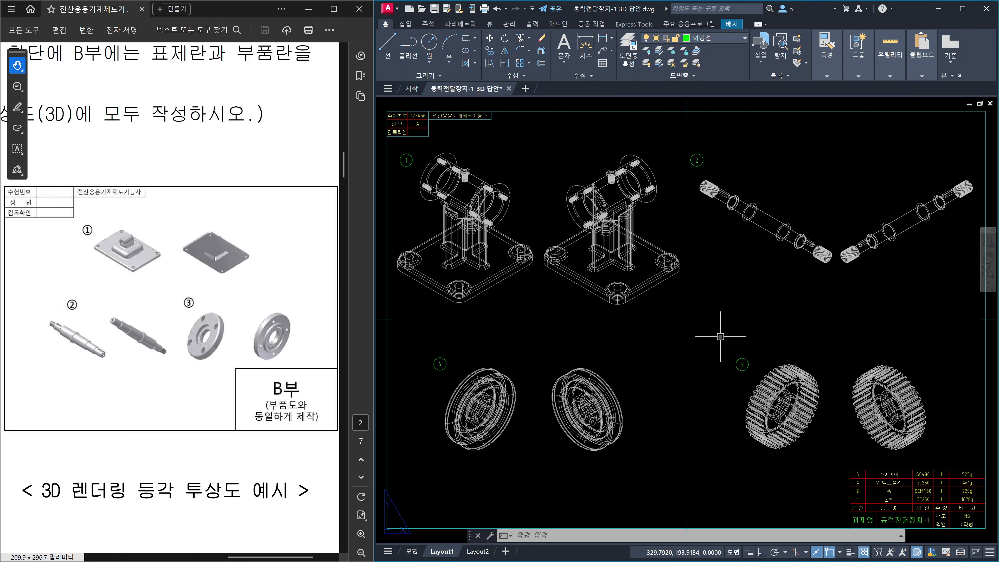
pyautogui.hotkey('ctrl', 'p')
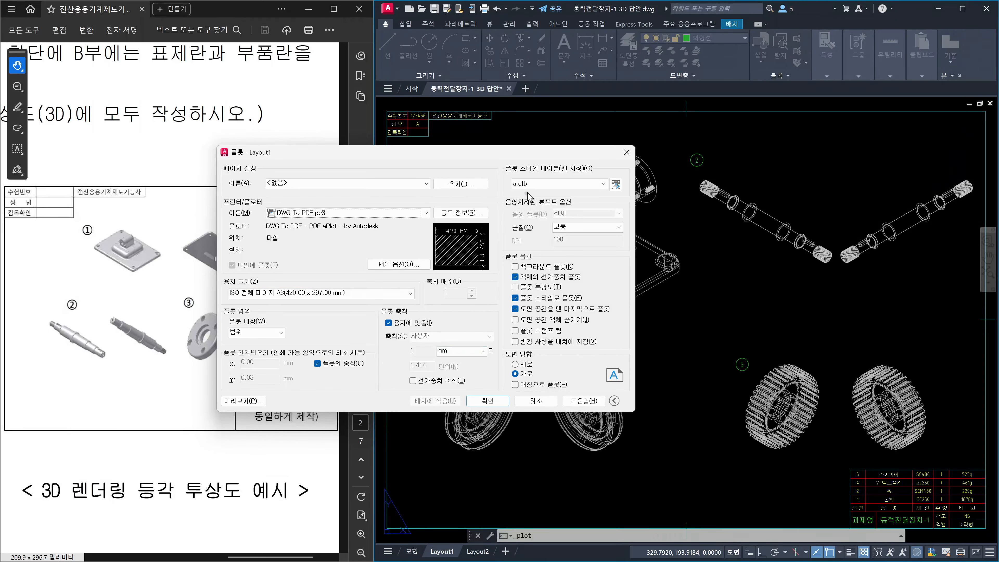
pyautogui.click(249, 401)
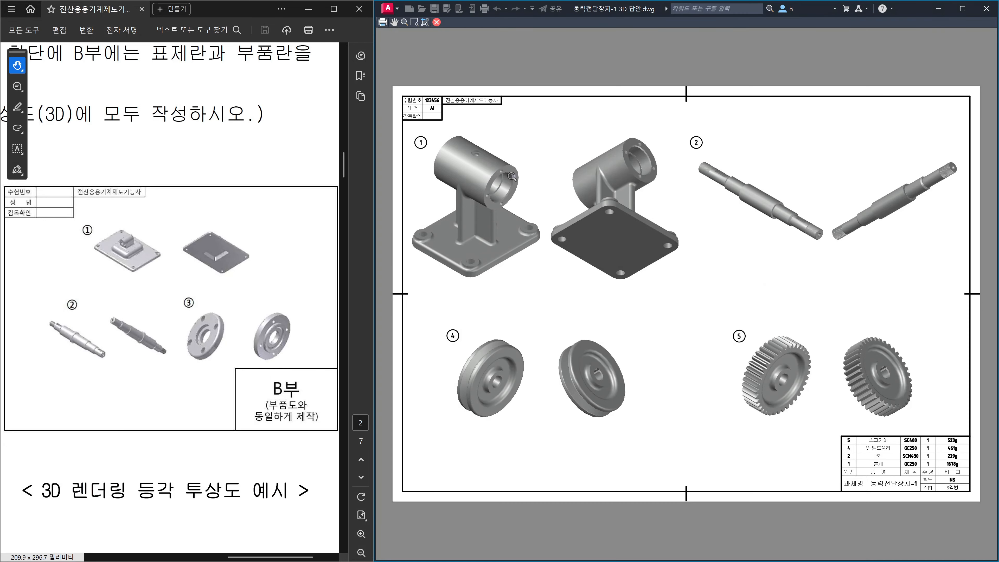
pyautogui.scroll(5, 517, 161)
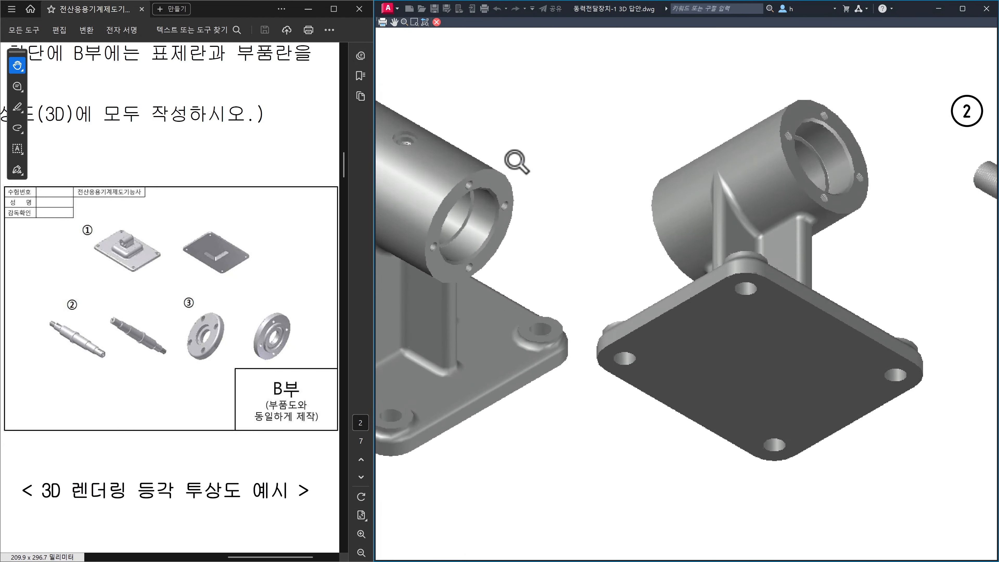
pyautogui.scroll(-7, 517, 162)
pyautogui.scroll(8, 726, 292)
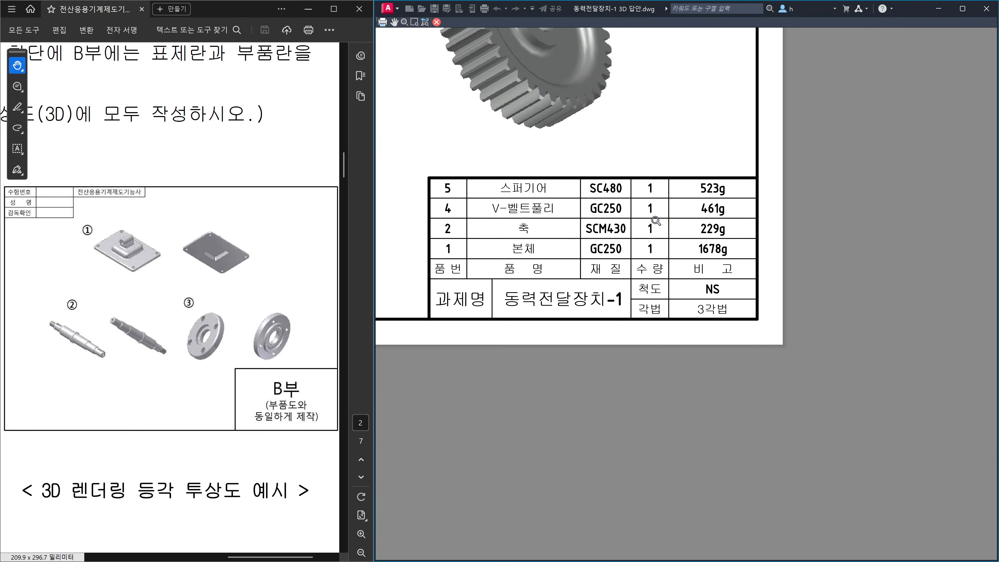
pyautogui.scroll(-8, 656, 219)
pyautogui.scroll(4, 552, 150)
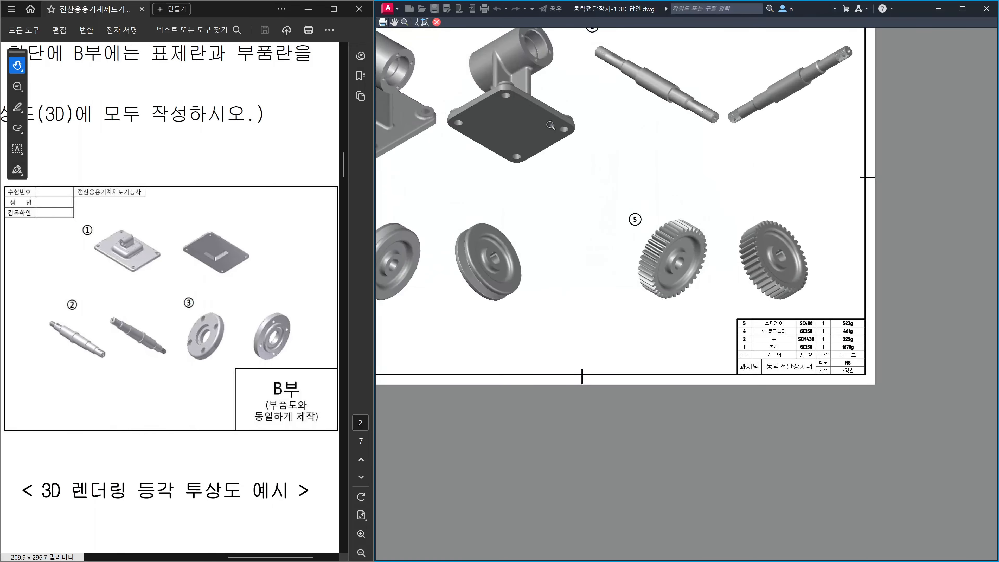
pyautogui.moveTo(551, 127); pyautogui.dragTo(656, 251, button='middle')
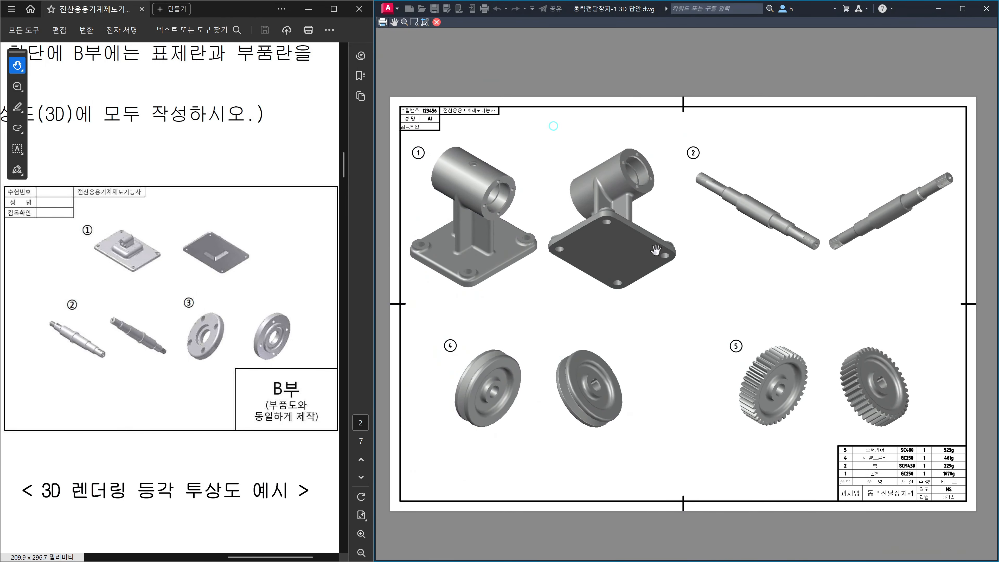
pyautogui.press('Escape')
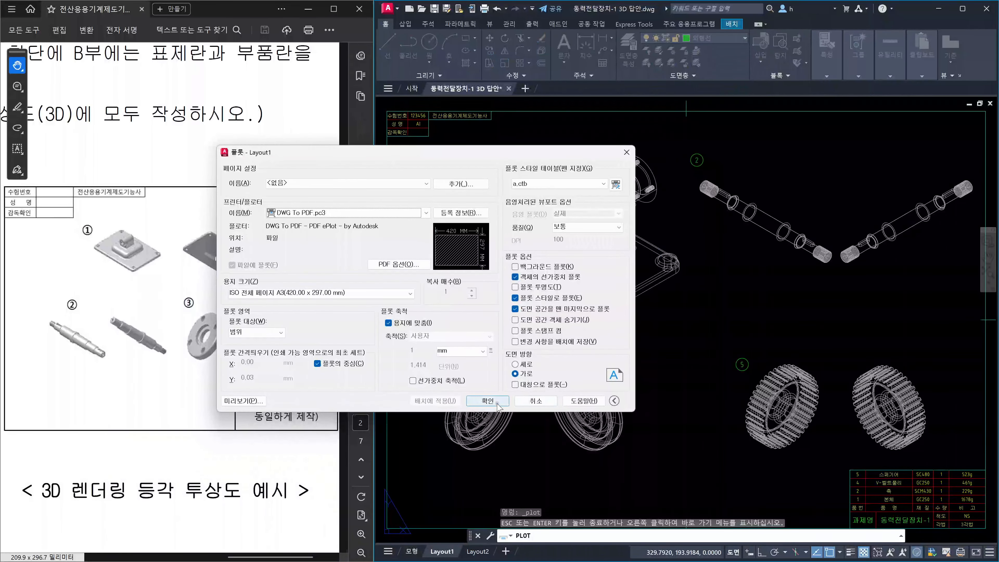
pyautogui.click(488, 401)
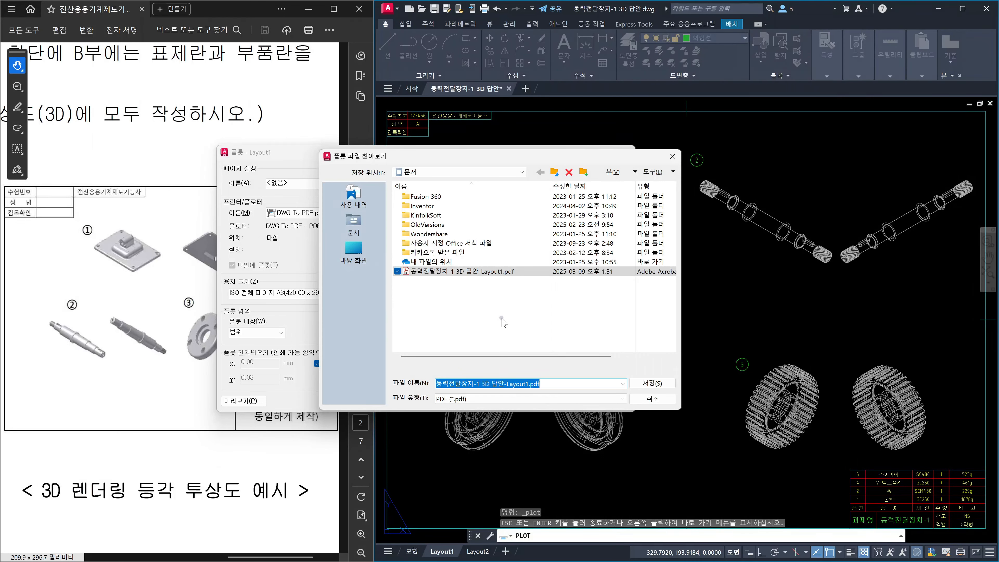
pyautogui.click(528, 383)
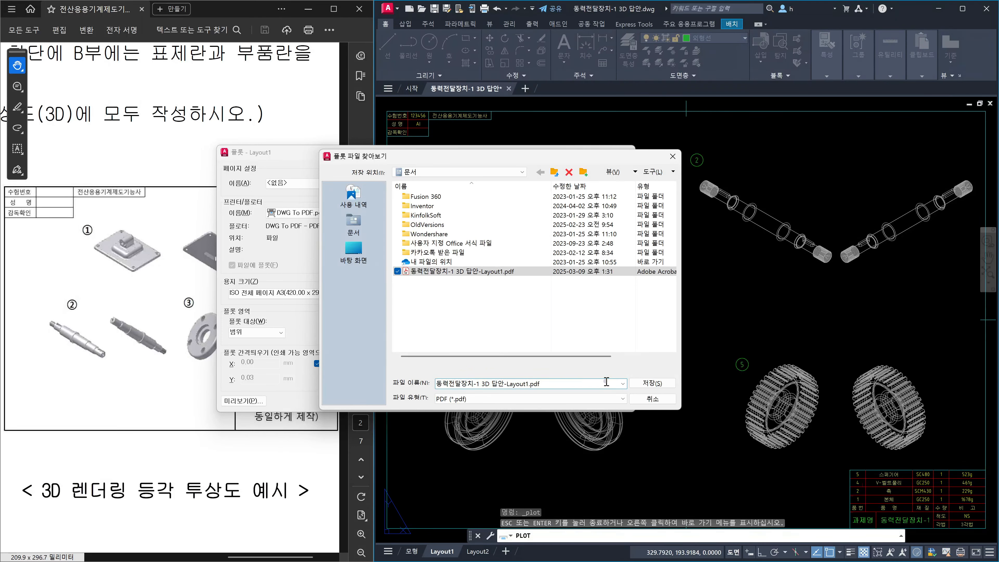
pyautogui.press('BackSpace')
pyautogui.press('BackSpace')
pyautogui.press('BackSpace')
pyautogui.press('BackSpace')
pyautogui.press('BackSpace')
pyautogui.press('BackSpace')
pyautogui.press('BackSpace')
pyautogui.press('BackSpace')
pyautogui.press('BackSpace')
pyautogui.press('BackSpace')
pyautogui.press('BackSpace')
pyautogui.press('BackSpace')
pyautogui.press('BackSpace')
pyautogui.press('BackSpace')
pyautogui.press('BackSpace')
pyautogui.press('BackSpace')
pyautogui.press('BackSpace')
pyautogui.press('BackSpace')
pyautogui.press('BackSpace')
pyautogui.press('BackSpace')
pyautogui.write('12345')
pyautogui.write('6789')
pyautogui.write('-')
pyautogui.write('3ㅇ')
pyautogui.press('BackSpace')
pyautogui.write('D')
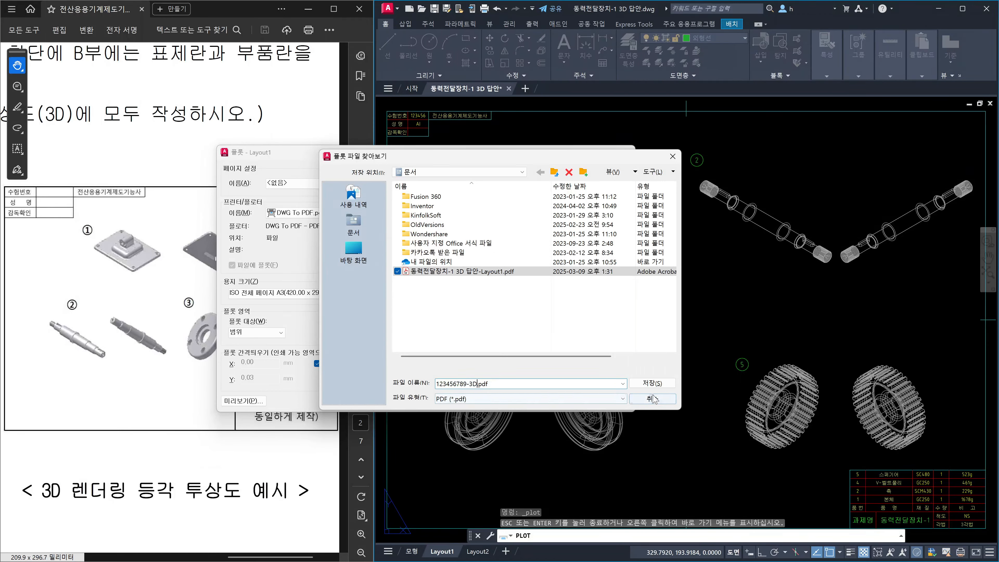
pyautogui.click(662, 384)
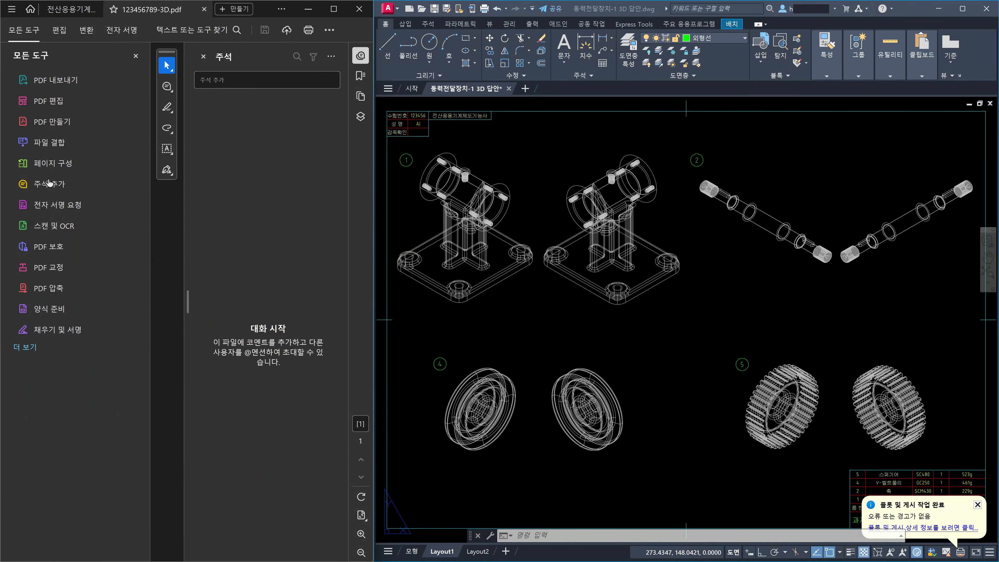
# Switch to Acrobat and close the tools and comments panes of the plotted PDF so the full sheet has room.
pyautogui.click(135, 57)
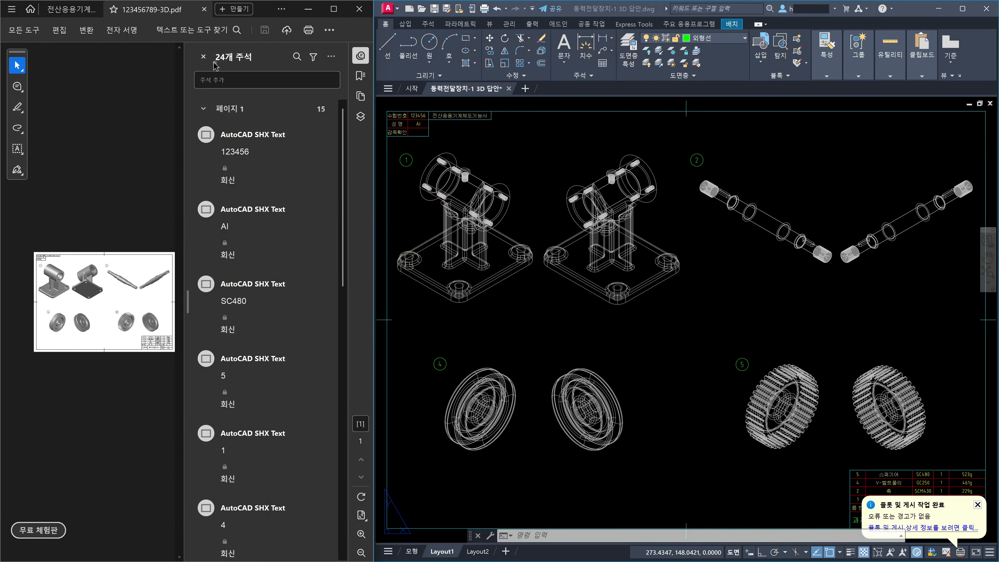
pyautogui.click(204, 58)
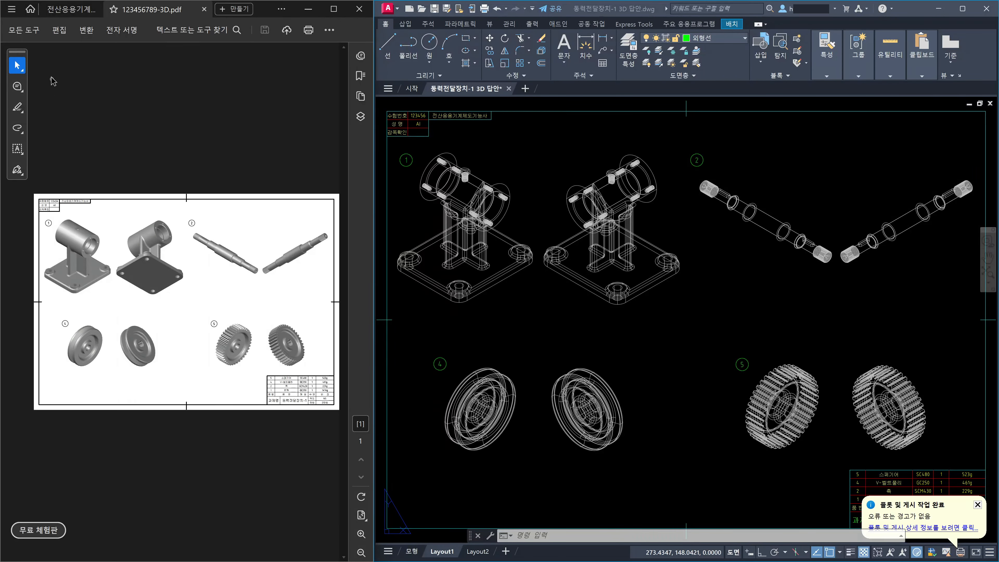
pyautogui.click(17, 65)
pyautogui.click(52, 85)
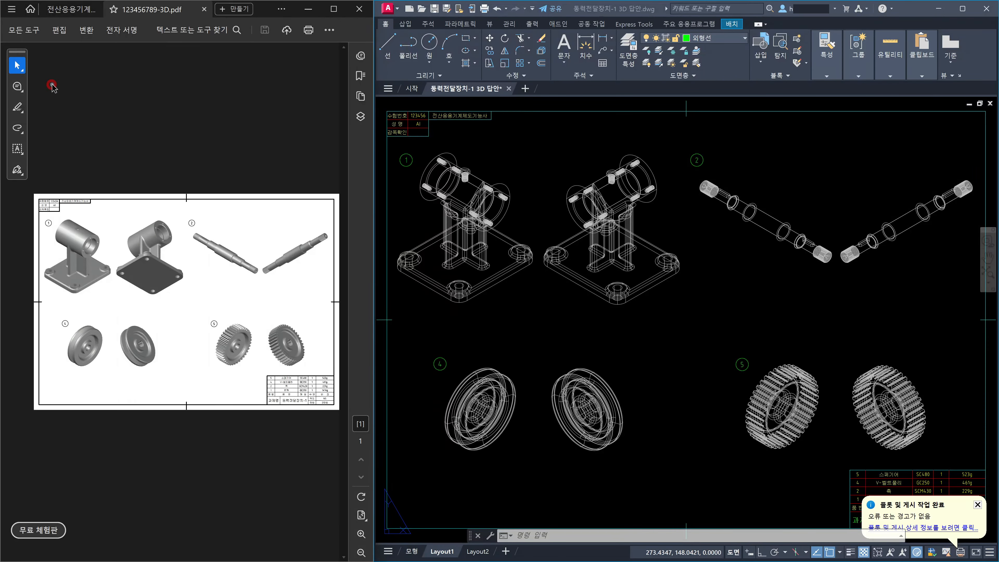
# Inspect the shading and tapped holes of the rendered body, part 1, at high magnification in the plotted PDF.
pyautogui.click(91, 265)
pyautogui.keyDown('ctrl'); pyautogui.scroll(5, 58, 210); pyautogui.keyUp('ctrl')
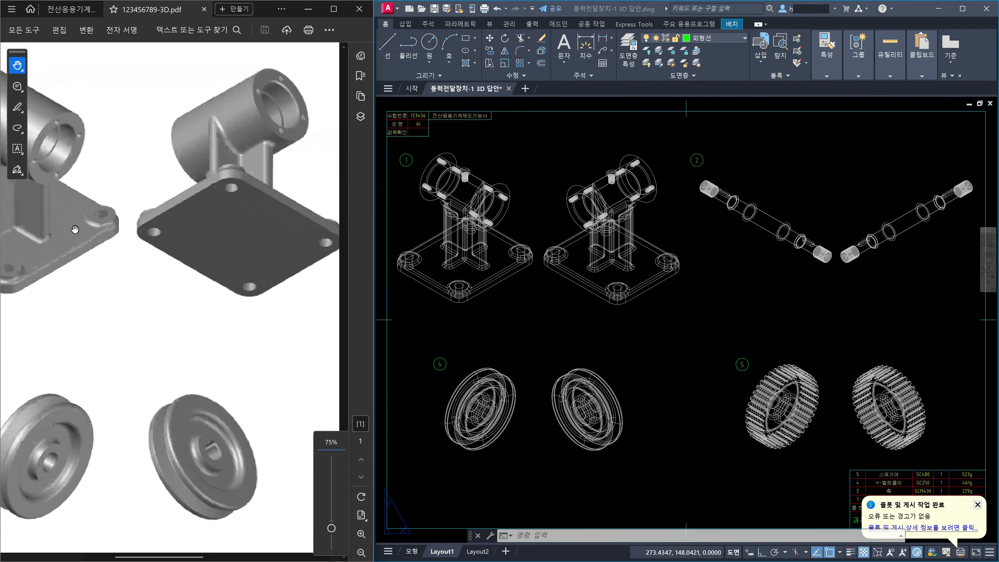
pyautogui.keyDown('ctrl'); pyautogui.scroll(8, 97, 209); pyautogui.keyUp('ctrl')
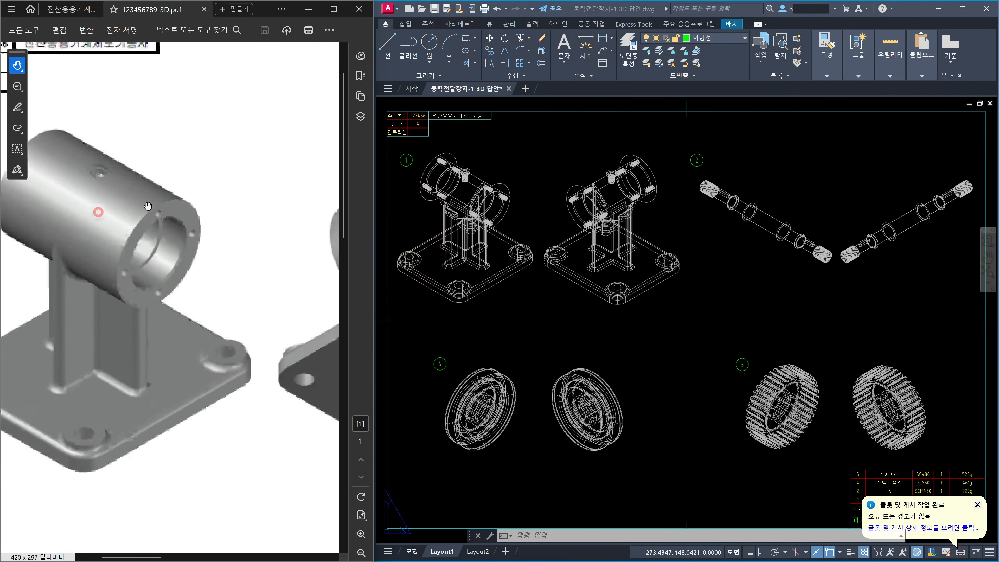
pyautogui.keyDown('ctrl'); pyautogui.scroll(1, 163, 218); pyautogui.keyUp('ctrl')
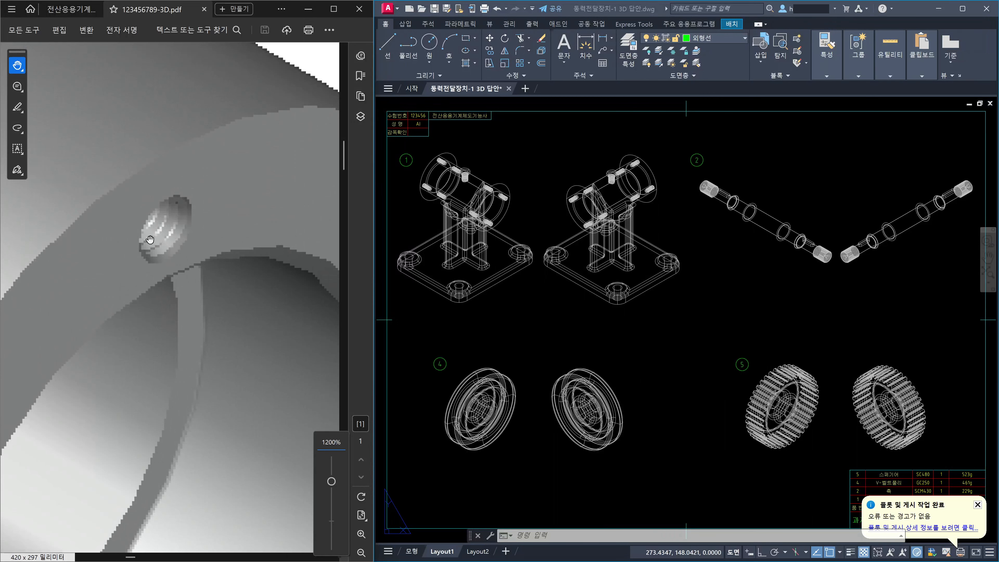
pyautogui.keyDown('ctrl'); pyautogui.scroll(-4, 174, 240); pyautogui.keyUp('ctrl')
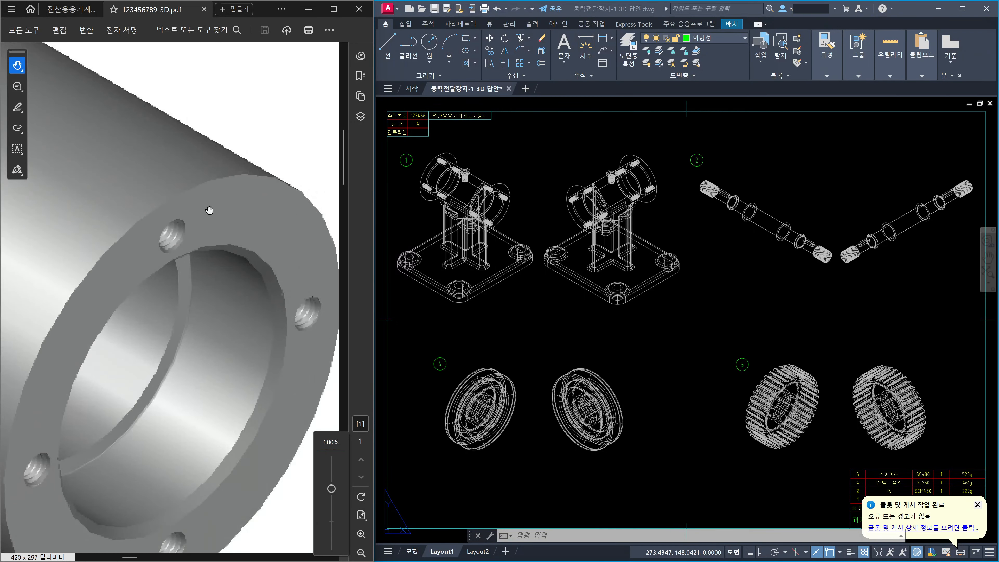
pyautogui.keyDown('ctrl'); pyautogui.scroll(-2, 237, 180); pyautogui.keyUp('ctrl')
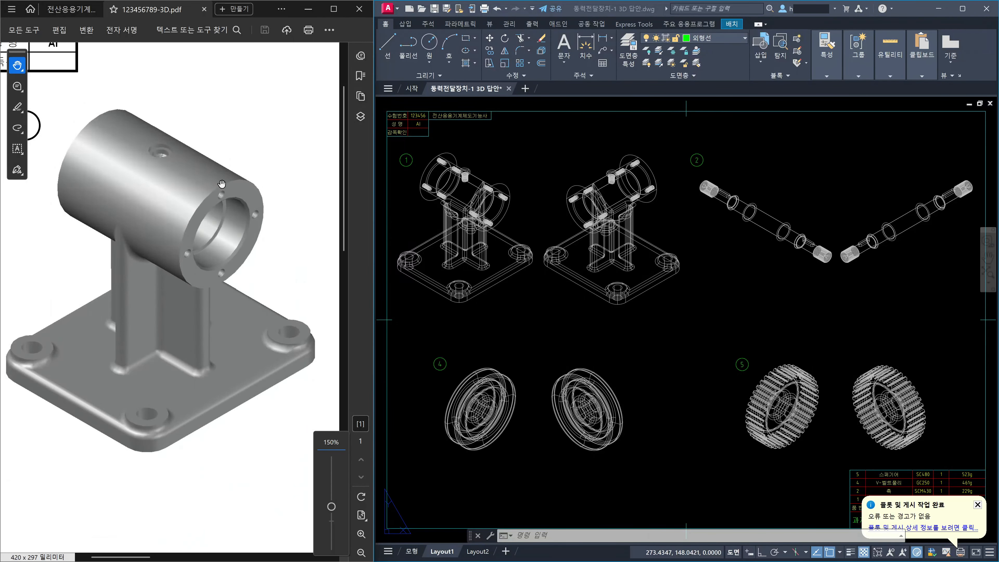
pyautogui.keyDown('ctrl'); pyautogui.scroll(-1, 200, 356); pyautogui.keyUp('ctrl')
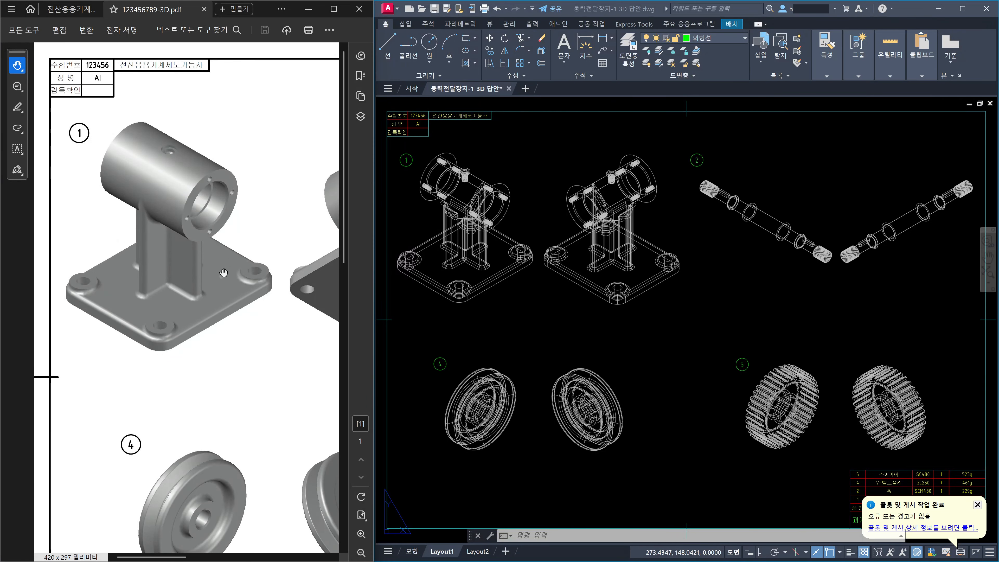
# Switch to AutoCAD, review the vector and raster image quality choices in the Layout1 plot's PDF options, and cancel the plot.
pyautogui.click(741, 349)
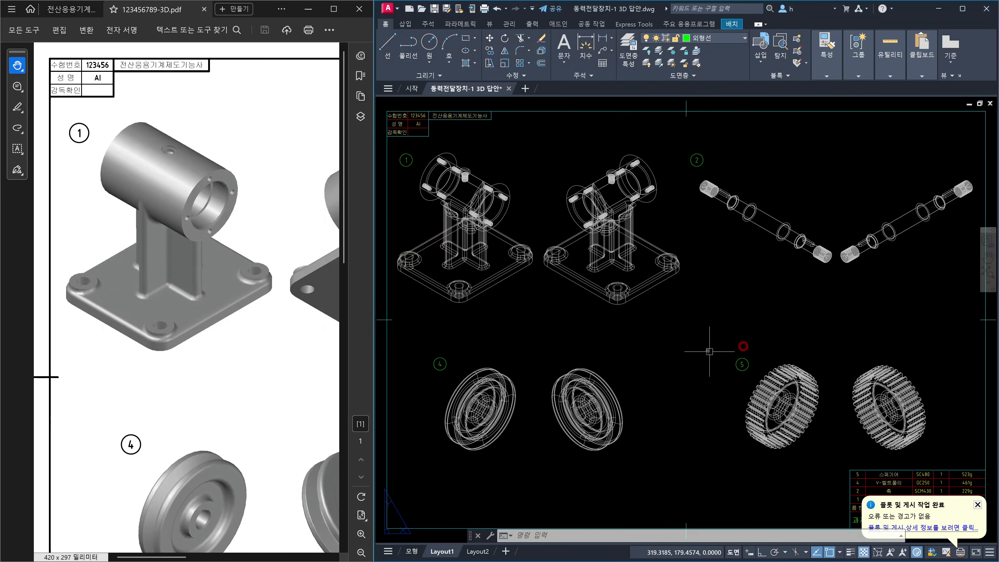
pyautogui.hotkey('ctrl', 'p')
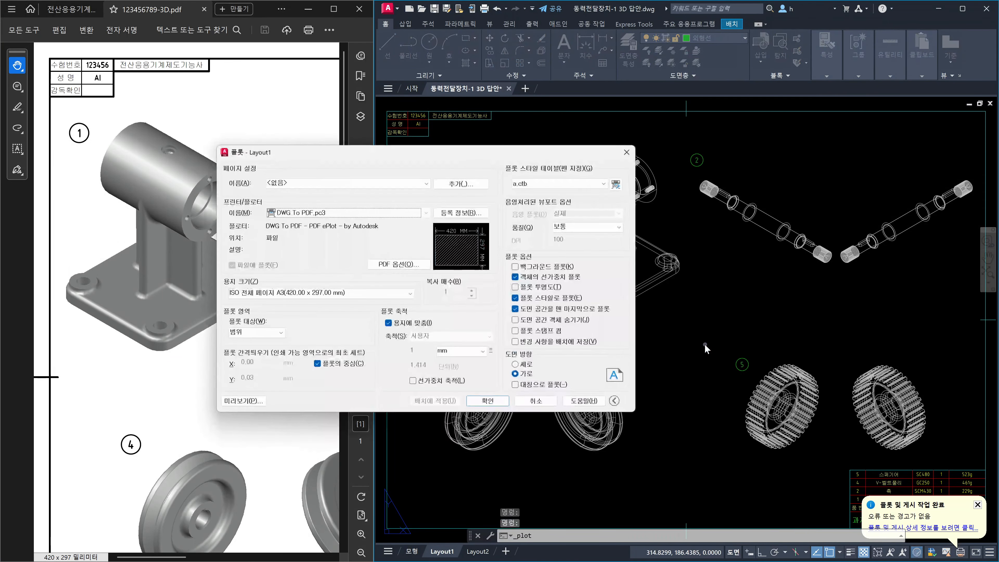
pyautogui.click(391, 262)
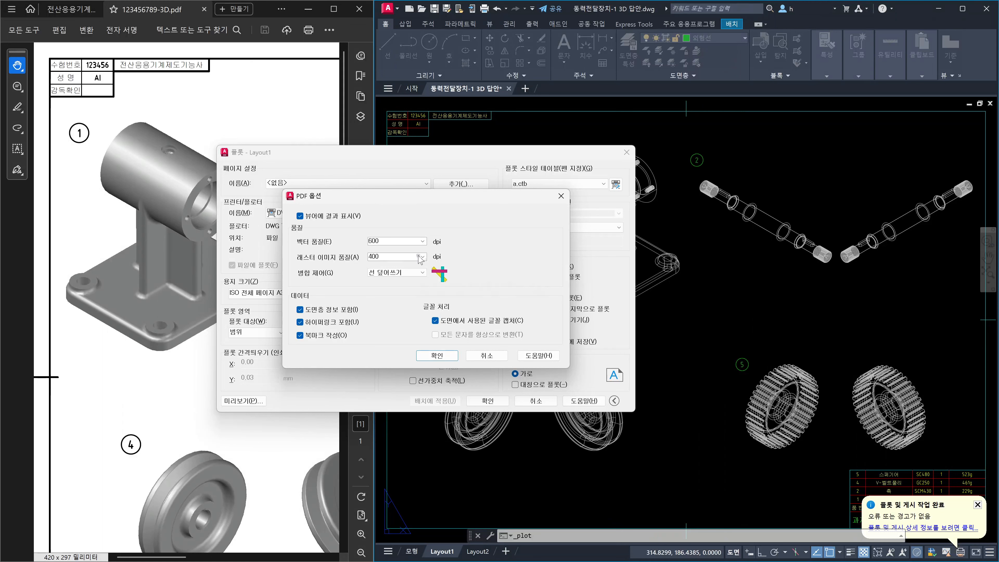
pyautogui.click(423, 241)
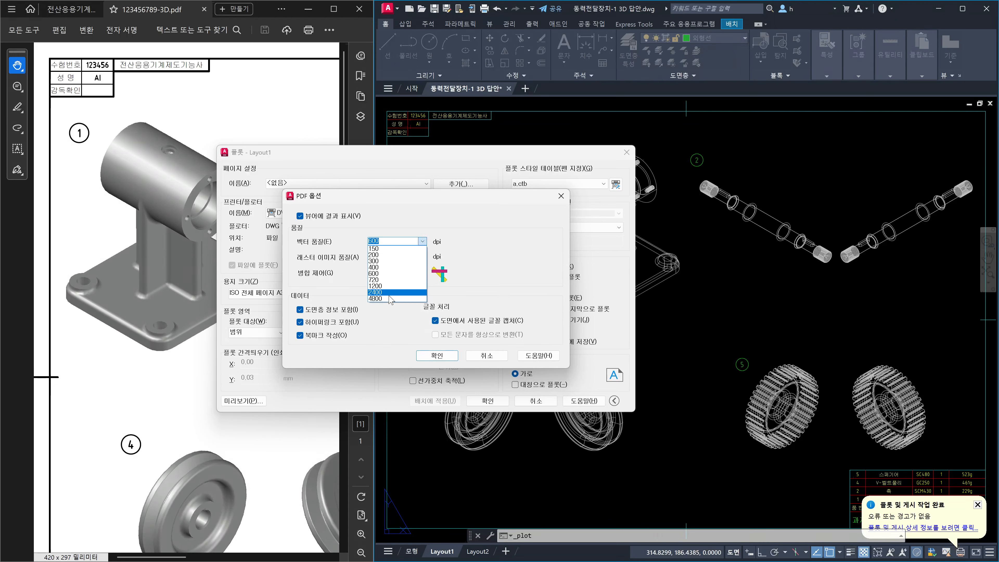
pyautogui.click(424, 242)
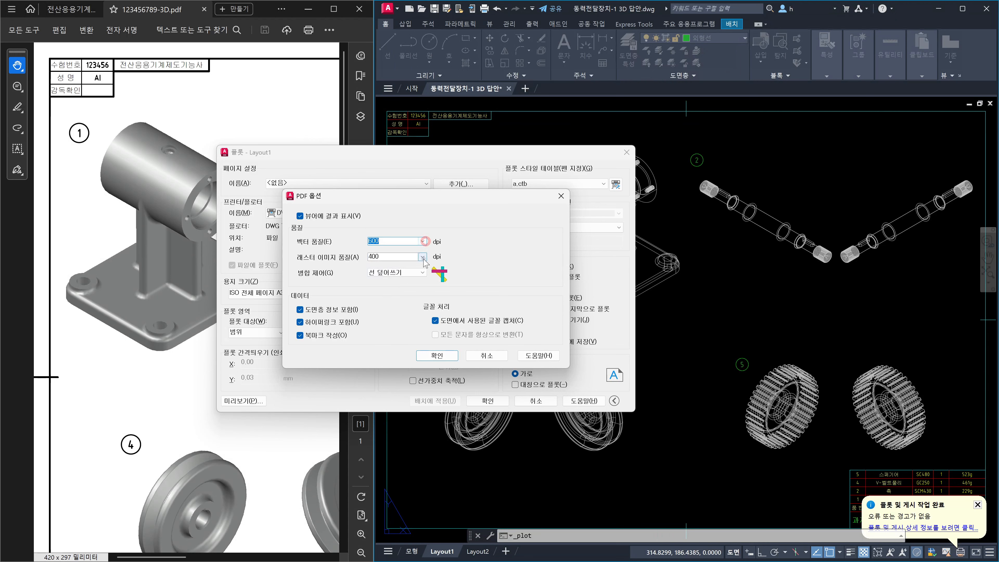
pyautogui.click(423, 257)
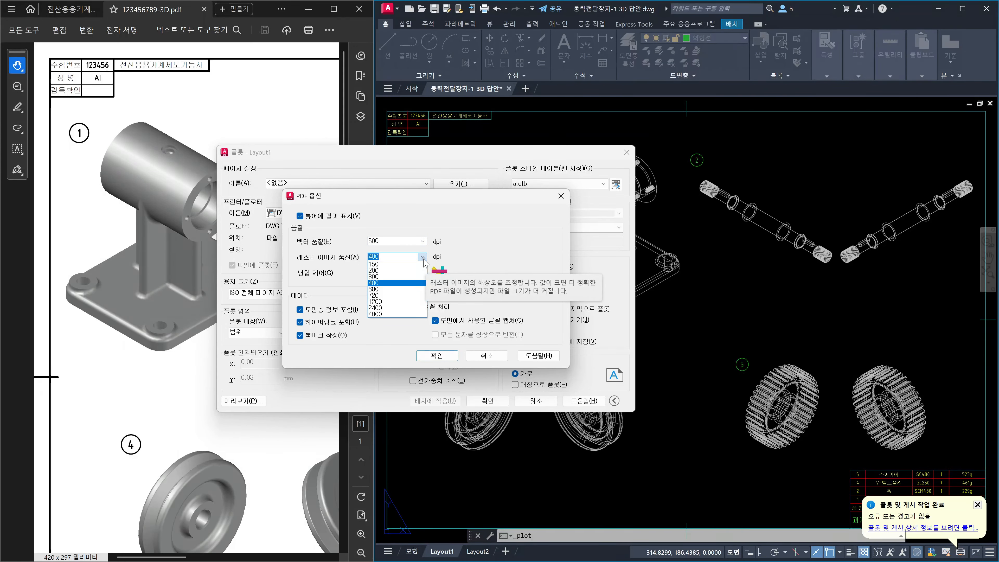
pyautogui.click(463, 228)
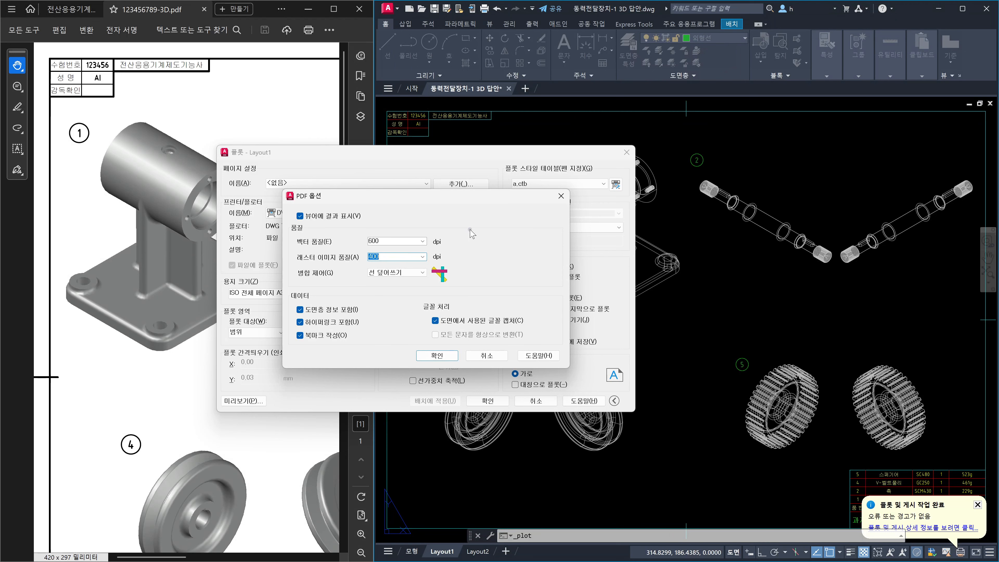
pyautogui.click(488, 357)
pyautogui.click(517, 403)
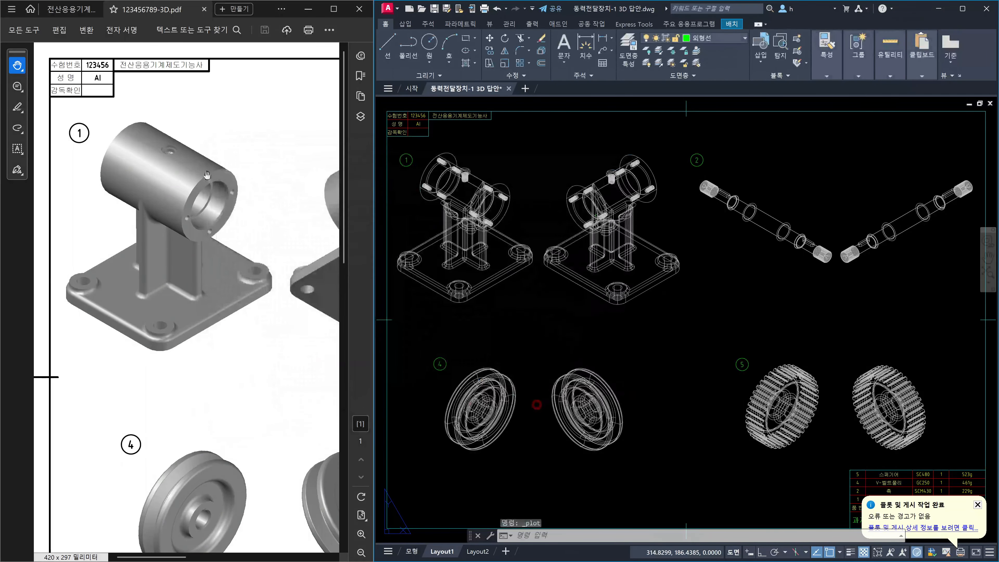
# Switch to Acrobat and examine the edge quality around the body's bore in the plotted PDF.
pyautogui.click(230, 191)
pyautogui.keyDown('ctrl'); pyautogui.scroll(5, 230, 190); pyautogui.keyUp('ctrl')
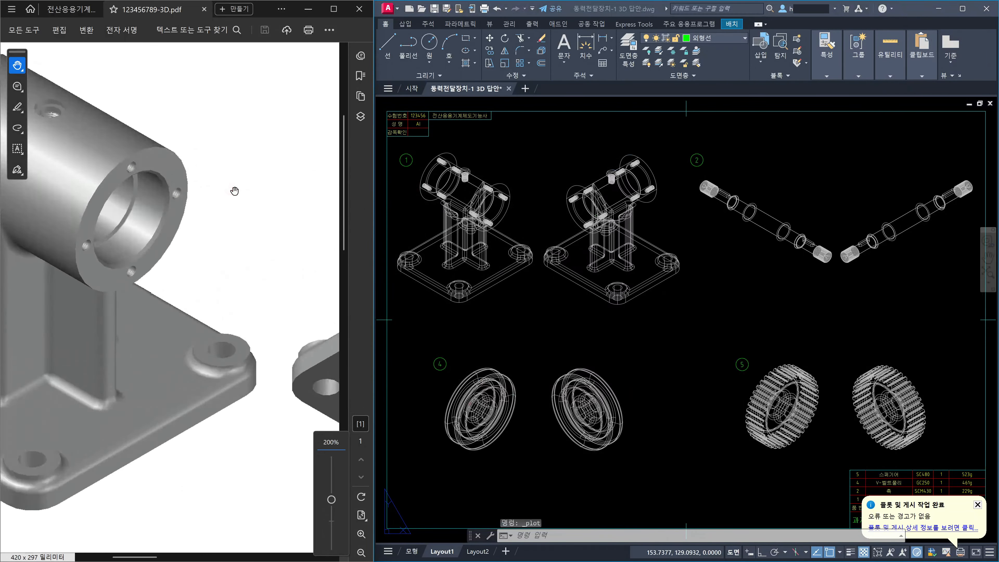
pyautogui.keyDown('ctrl'); pyautogui.scroll(3, 142, 195); pyautogui.keyUp('ctrl')
pyautogui.keyDown('ctrl'); pyautogui.scroll(-4, 164, 196); pyautogui.keyUp('ctrl')
# In AutoCAD's PDF options for the Layout1 plot, set vector and raster image quality to 4800 dpi, applied to the current plot only.
pyautogui.hotkey('ctrl', 'p')
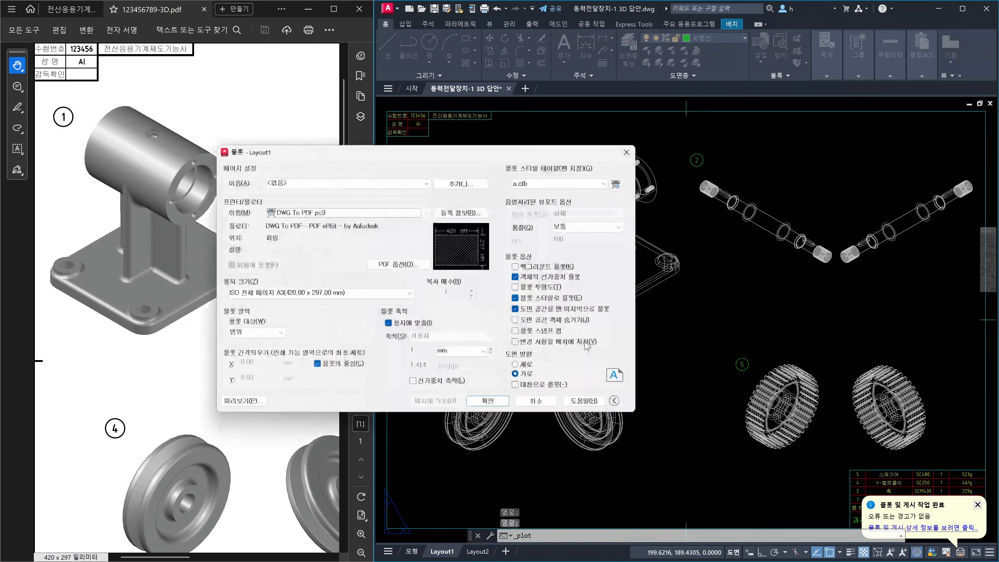
pyautogui.click(399, 264)
pyautogui.click(422, 240)
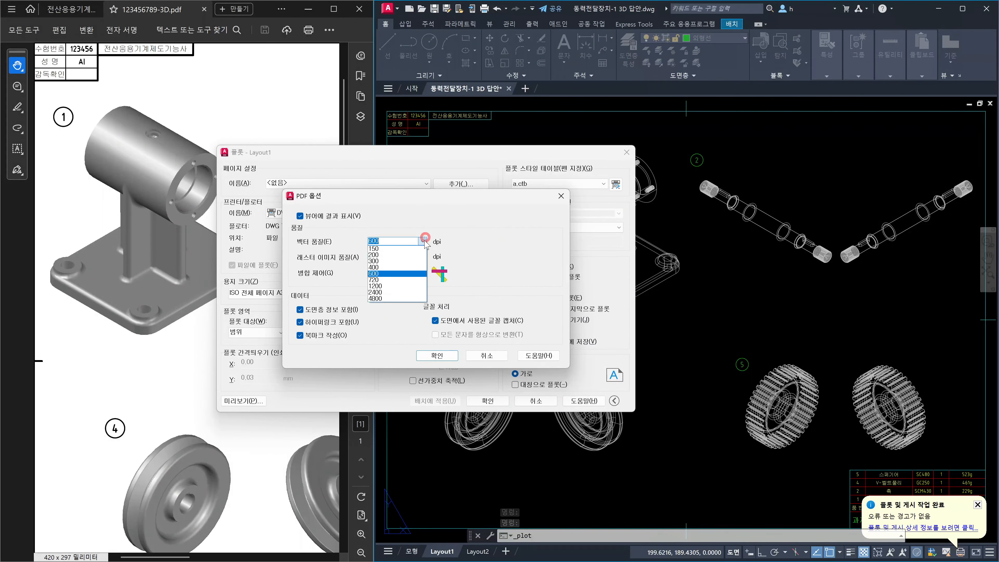
pyautogui.click(409, 298)
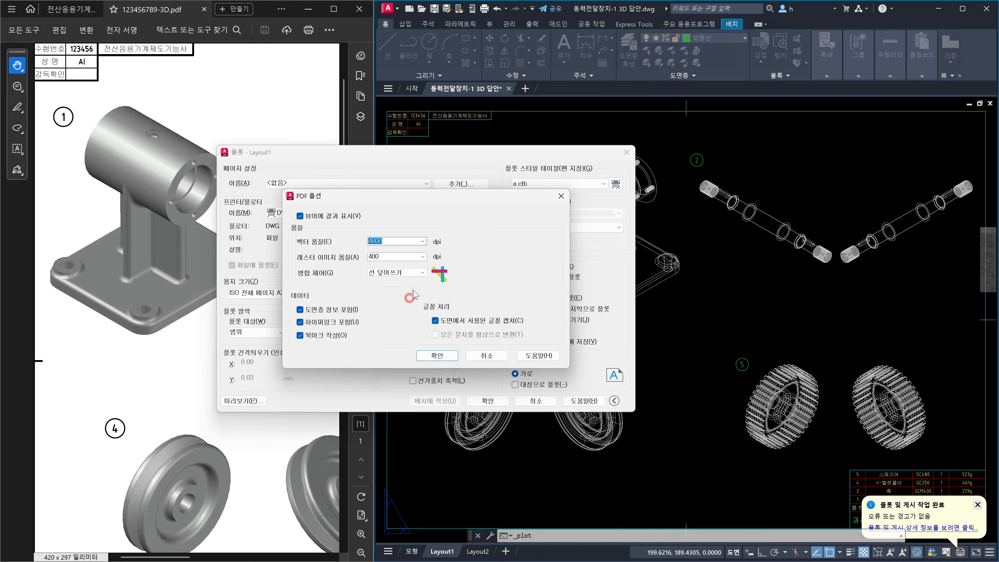
pyautogui.click(423, 256)
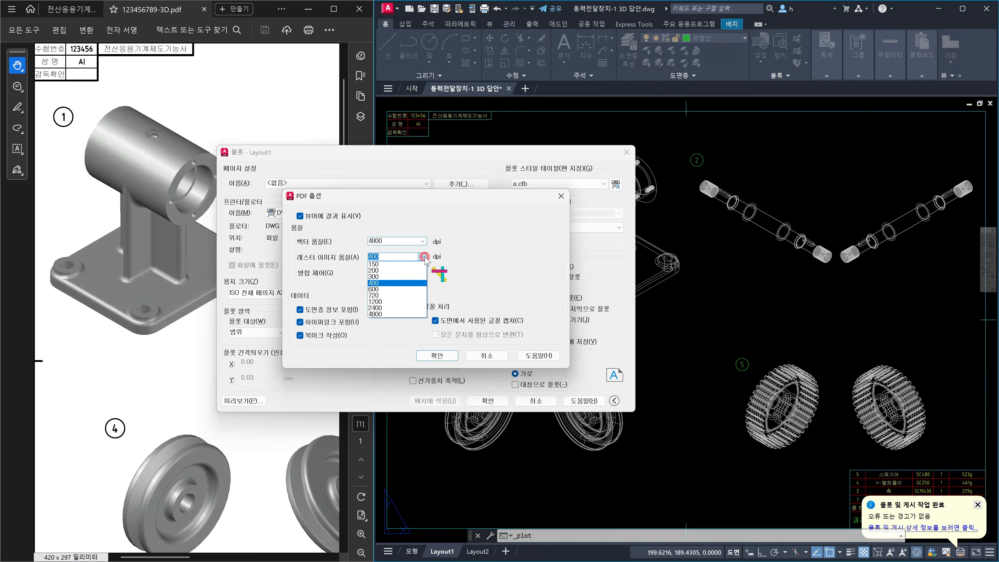
pyautogui.click(411, 314)
pyautogui.click(437, 356)
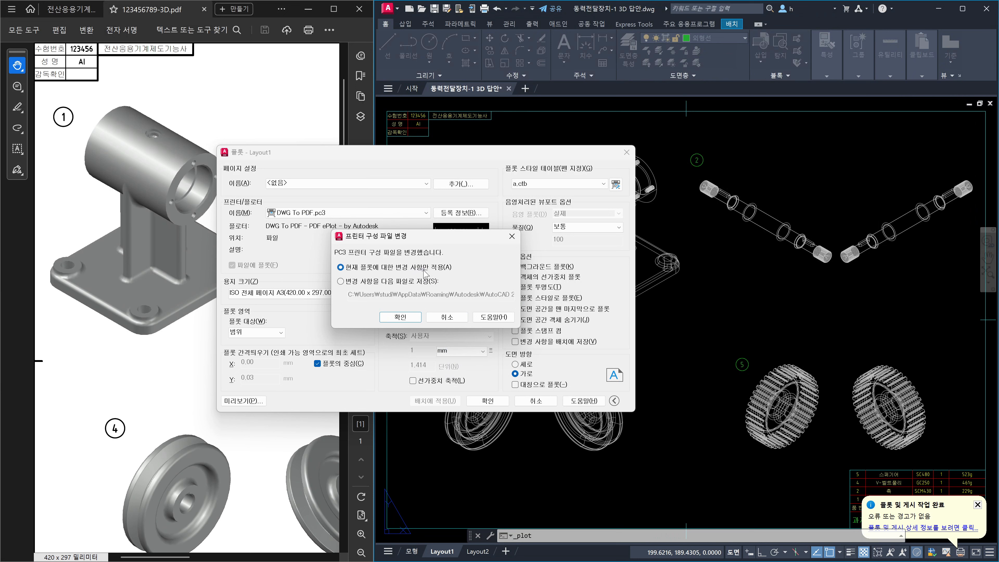
pyautogui.click(410, 322)
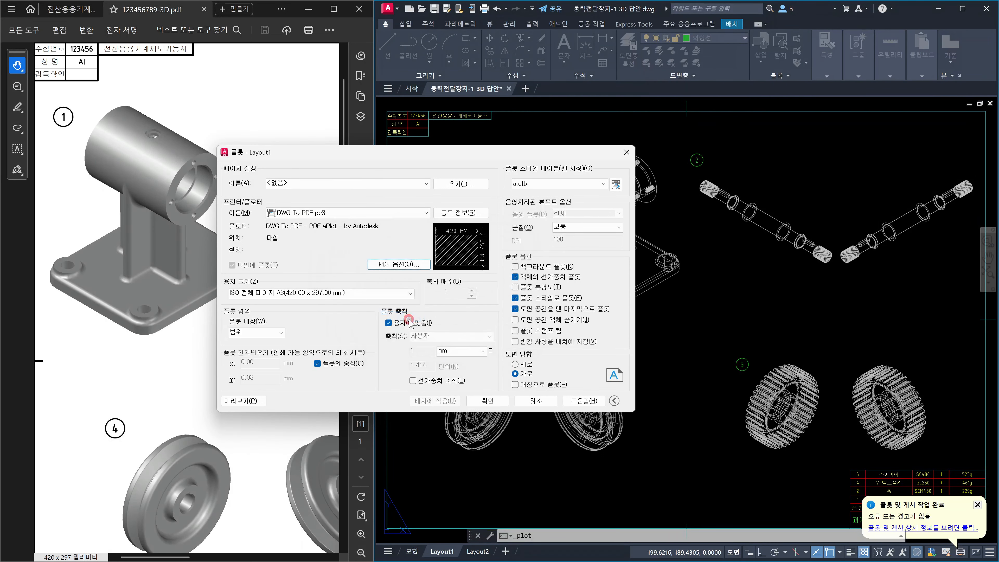